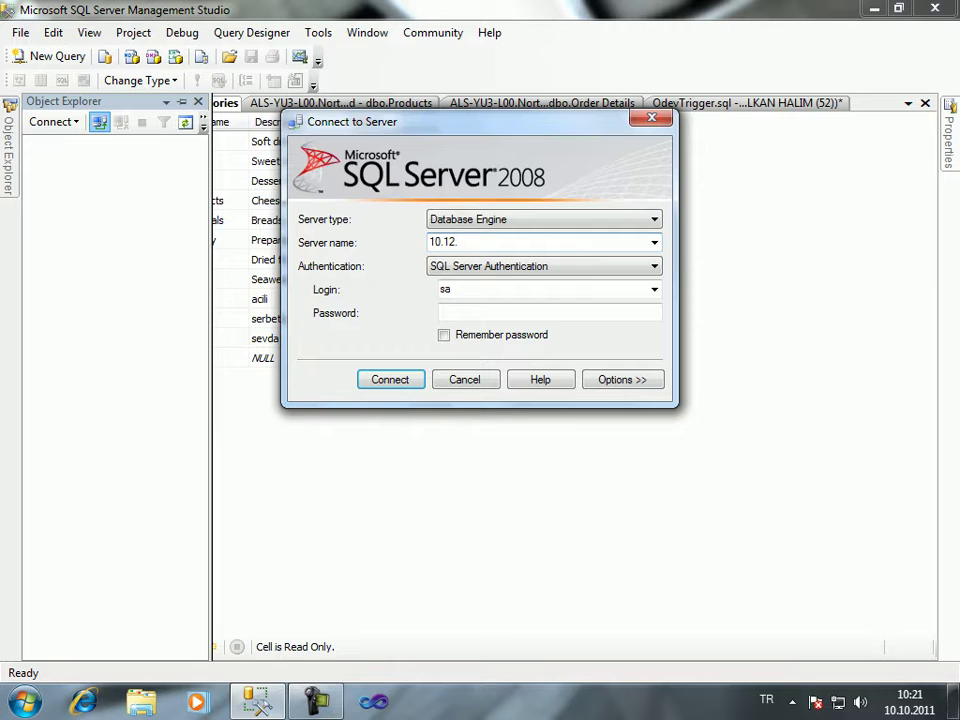
Type the partial server address 10.12.32. into the Server name box
{"action": "type", "text": "32."}
Launch Command Prompt from a Start menu search for cmd
{"action": "key", "text": "super"}
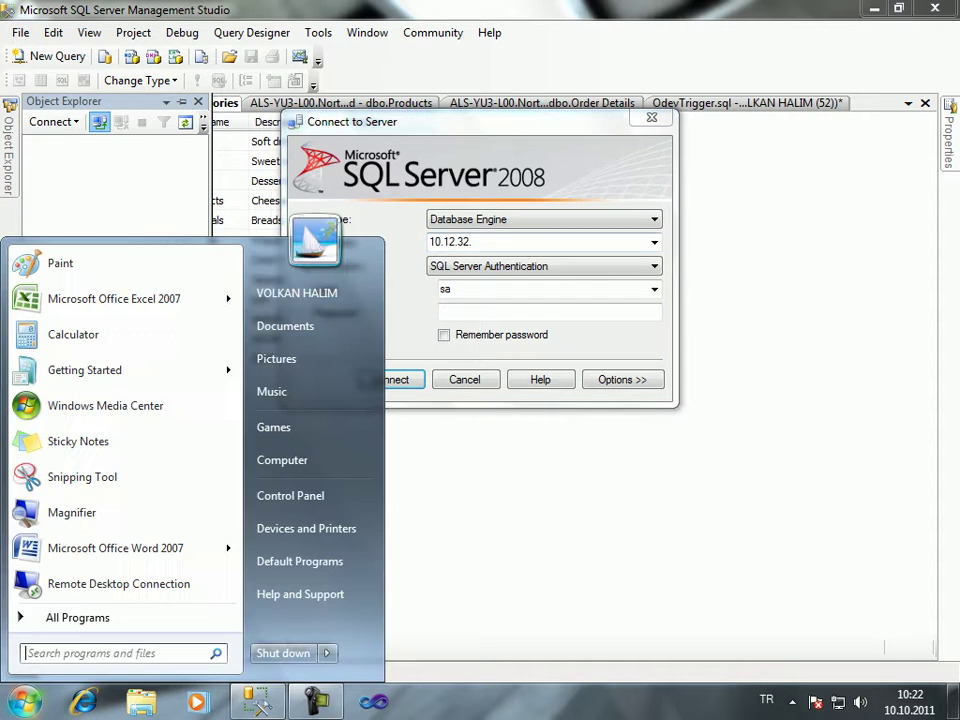
{"action": "type", "text": "cmd"}
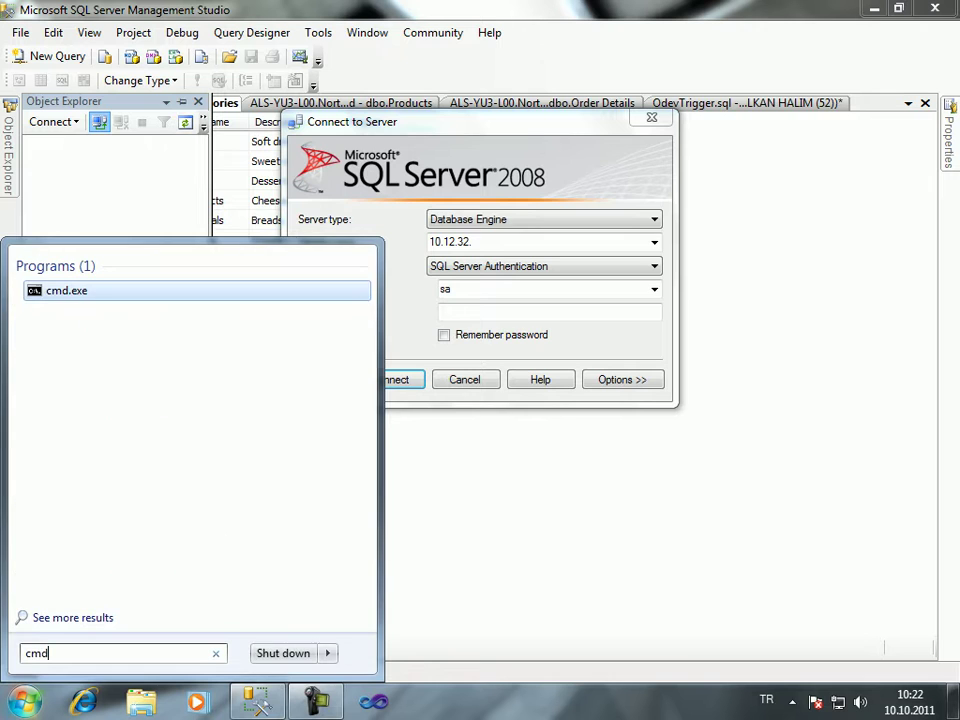
{"action": "key", "text": "Return"}
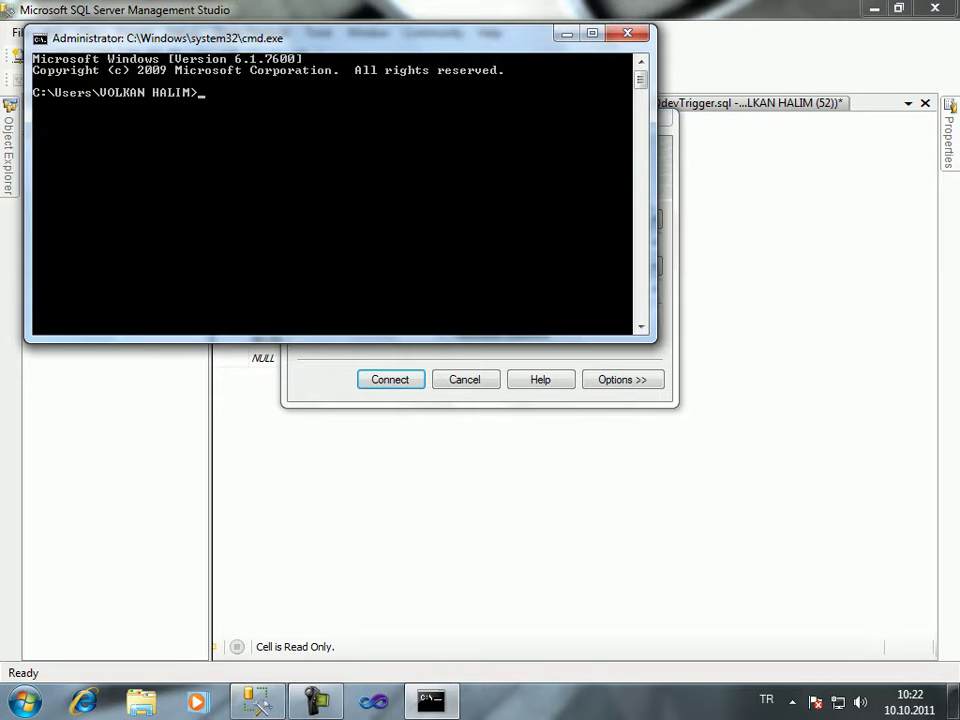
Run ipconfig, find IPv4 address 10.12.32.26, then close the console
{"action": "type", "text": "ipcongf"}
{"action": "key", "text": "BackSpace"}
{"action": "key", "text": "BackSpace"}
{"action": "type", "text": "g"}
{"action": "key", "text": "BackSpace"}
{"action": "type", "text": "fig"}
{"action": "key", "text": "Return"}
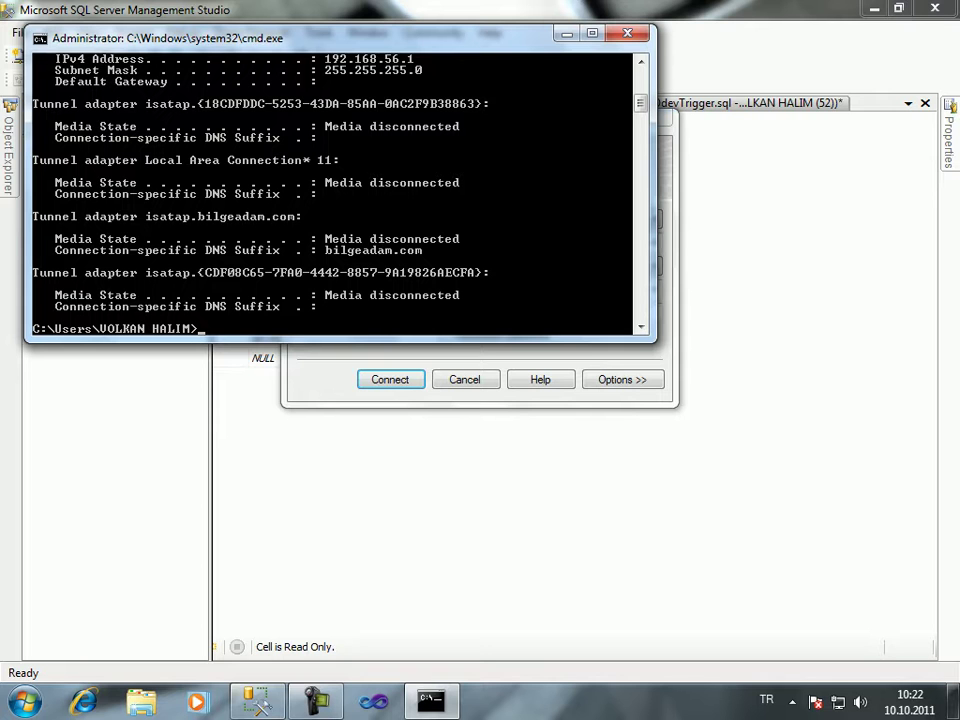
{"action": "scroll", "coordinate": [335, 190], "scroll_direction": "up", "scroll_amount": 1}
{"action": "scroll", "coordinate": [335, 190], "scroll_direction": "up", "scroll_amount": 1}
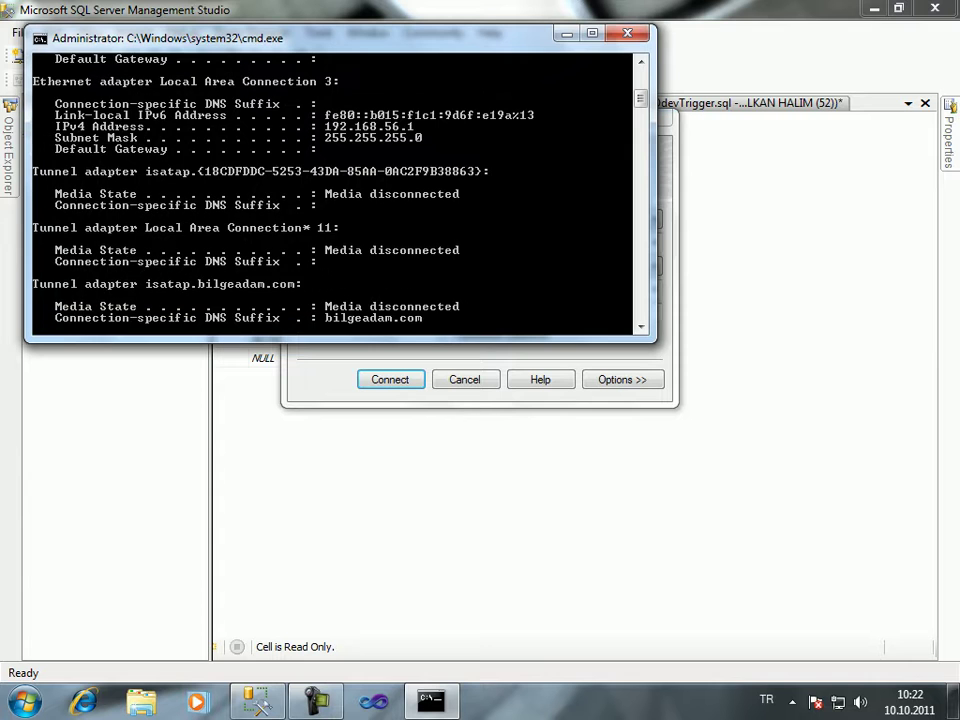
{"action": "scroll", "coordinate": [335, 190], "scroll_direction": "up", "scroll_amount": 7}
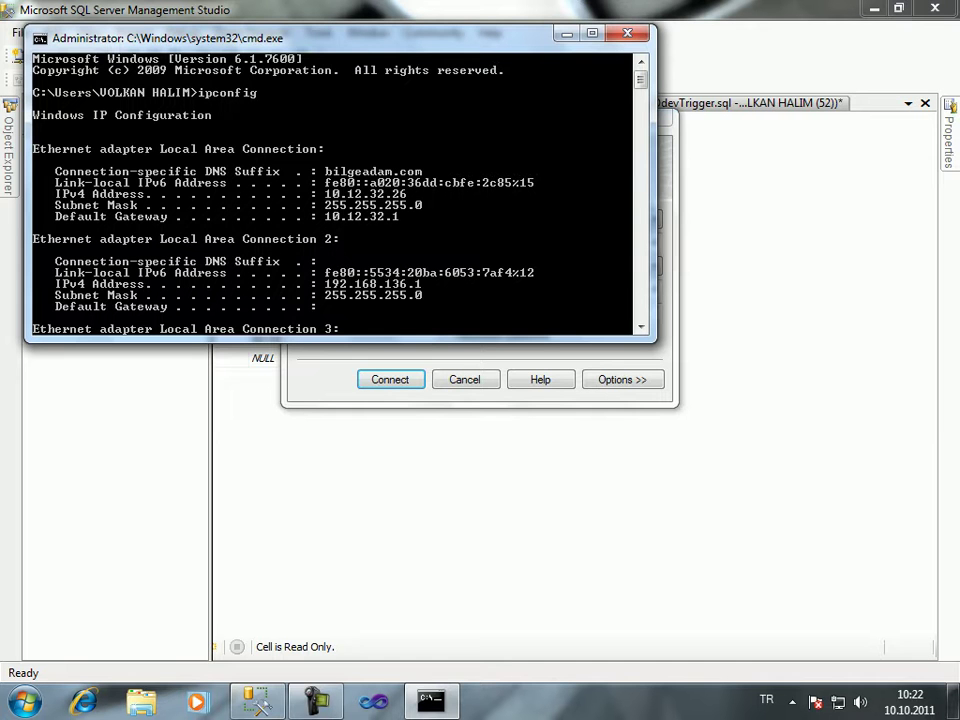
{"action": "key", "text": "alt+F4"}
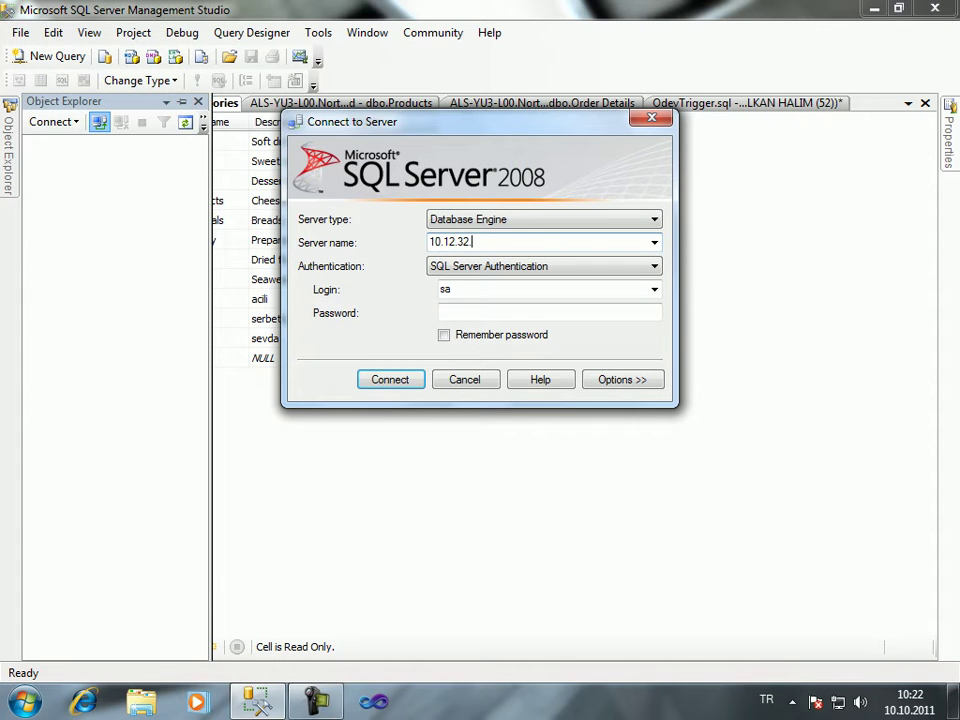
Complete the address as 10.12.32.25 and connect with the sa password, retrying after the login error
{"action": "type", "text": "26"}
{"action": "key", "text": "BackSpace"}
{"action": "type", "text": "5"}
{"action": "left_click", "coordinate": [500, 312]}
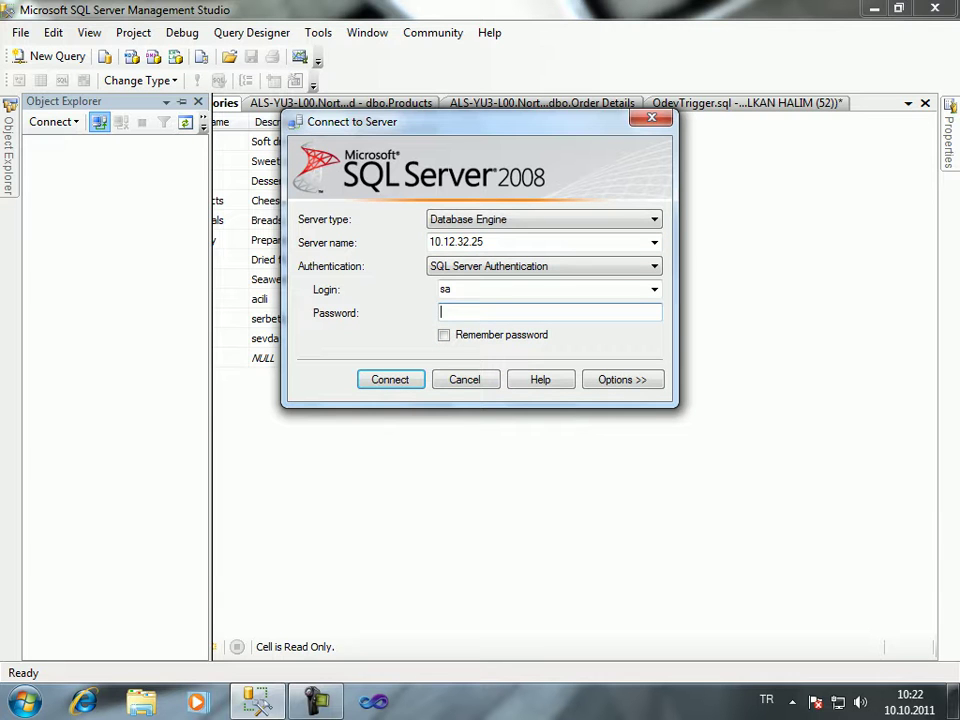
{"action": "type", "text": "********"}
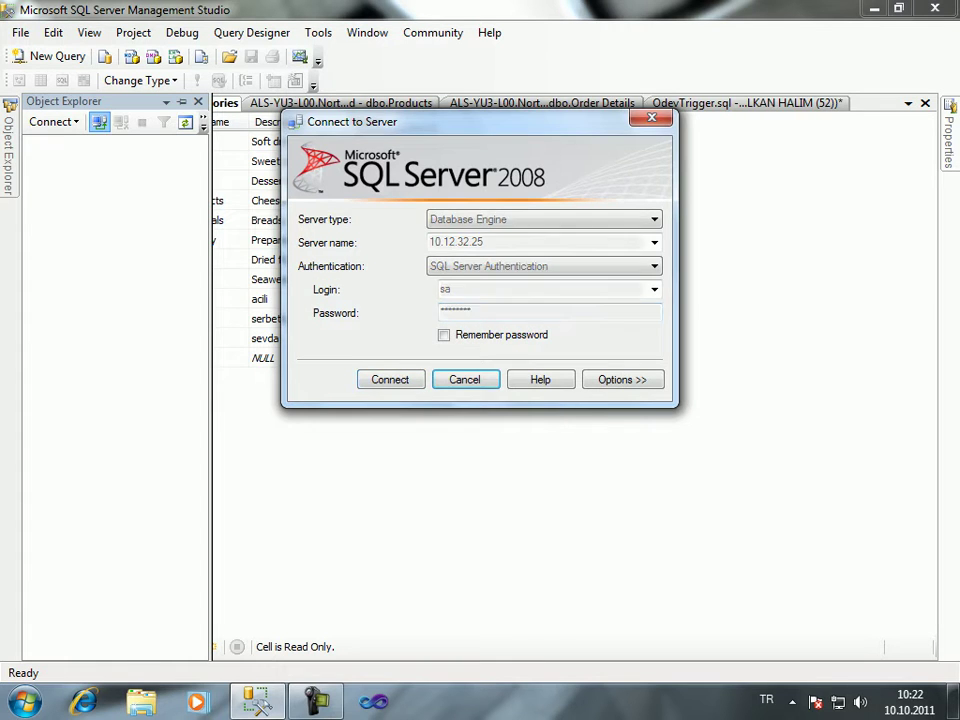
{"action": "key", "text": "Return"}
{"action": "key", "text": "Return"}
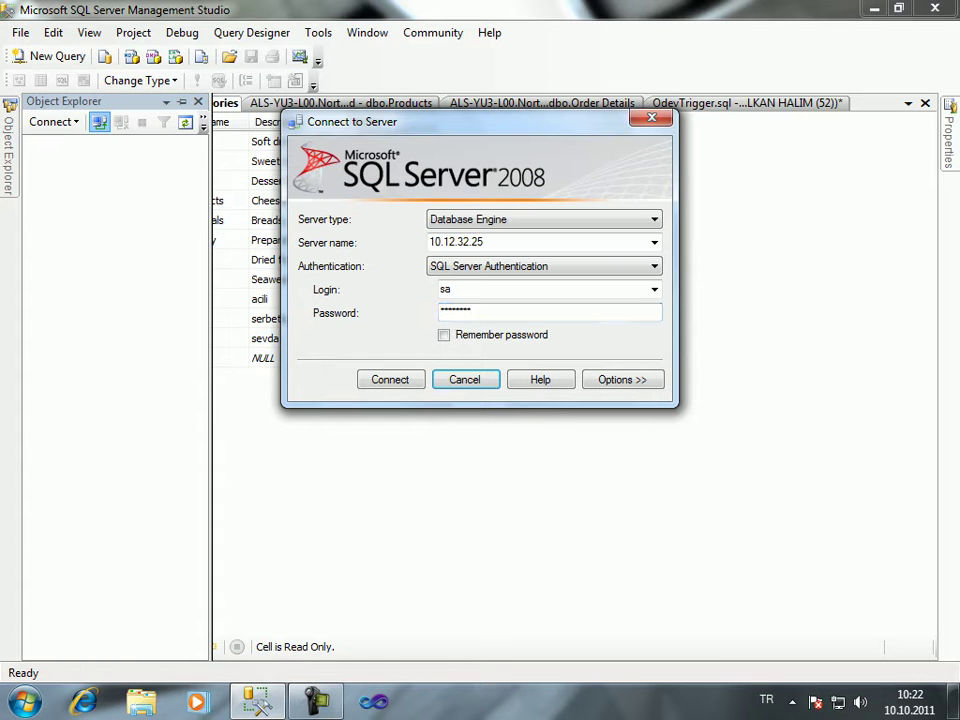
{"action": "type", "text": "*"}
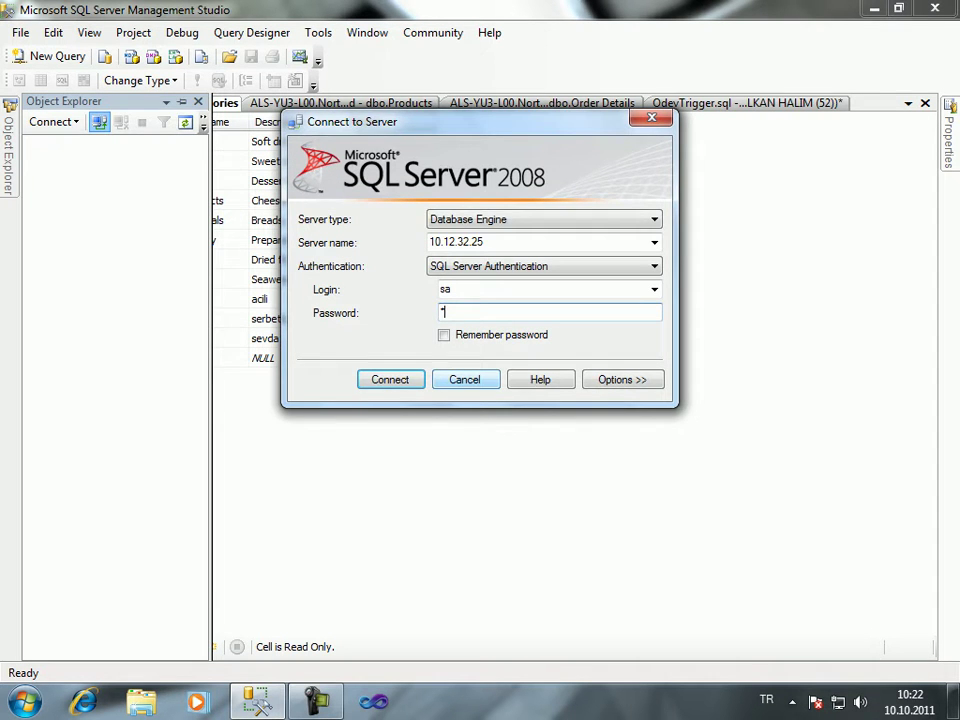
{"action": "key", "text": "Return"}
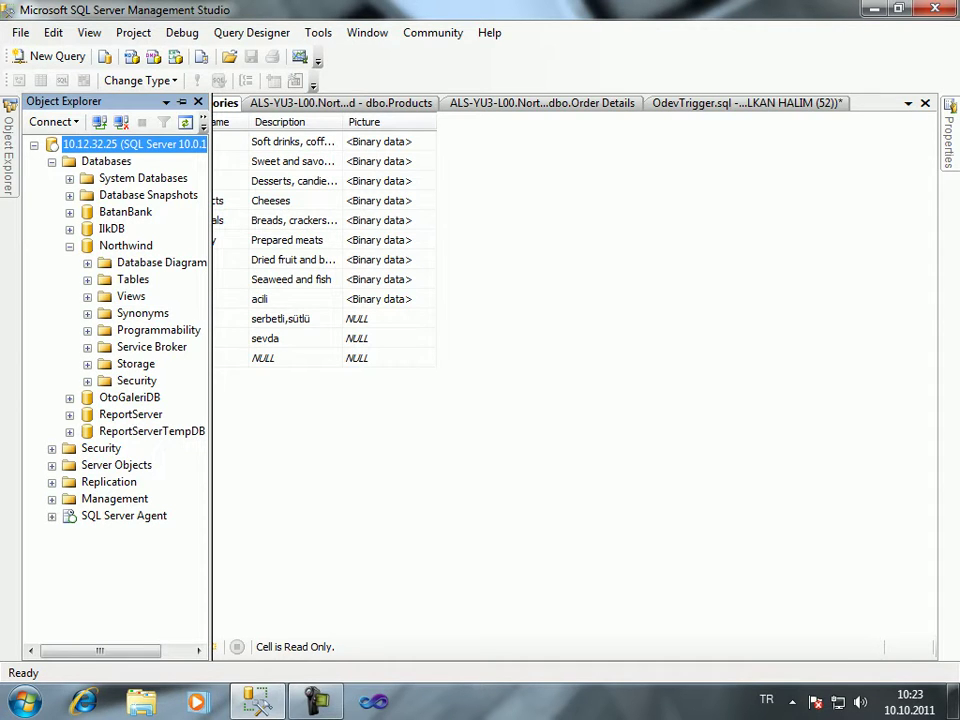
Open Northwind's dbo.Categories with Edit Top 200 Rows and locate category 12's Description
{"action": "left_click", "coordinate": [87, 279]}
{"action": "right_click", "coordinate": [160, 313]}
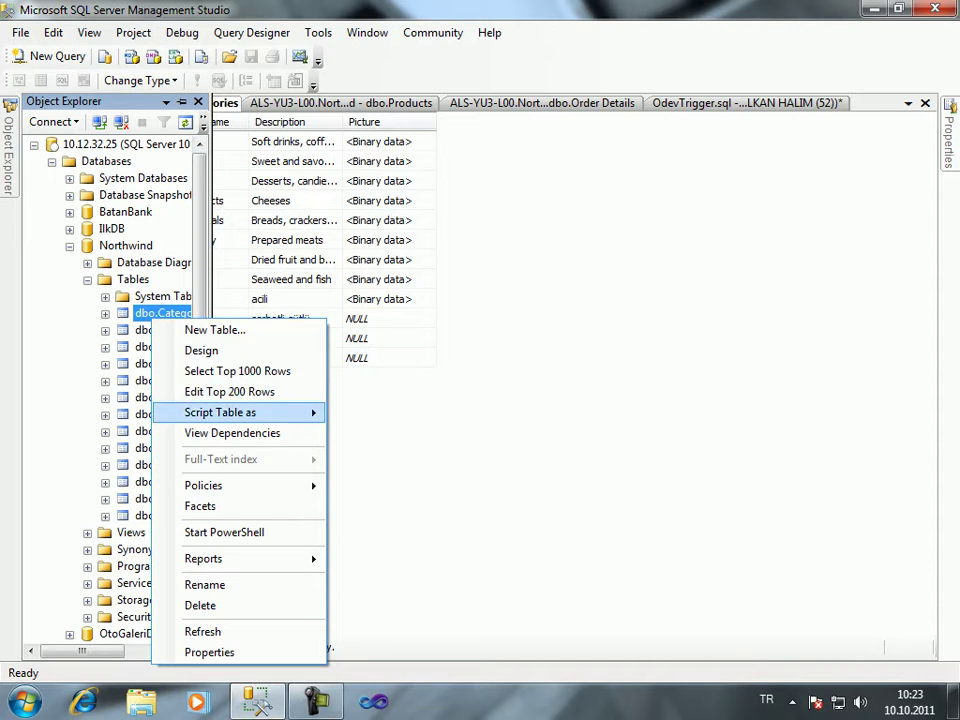
{"action": "left_click", "coordinate": [229, 391]}
{"action": "left_click", "coordinate": [175, 318]}
{"action": "key", "text": "Tab"}
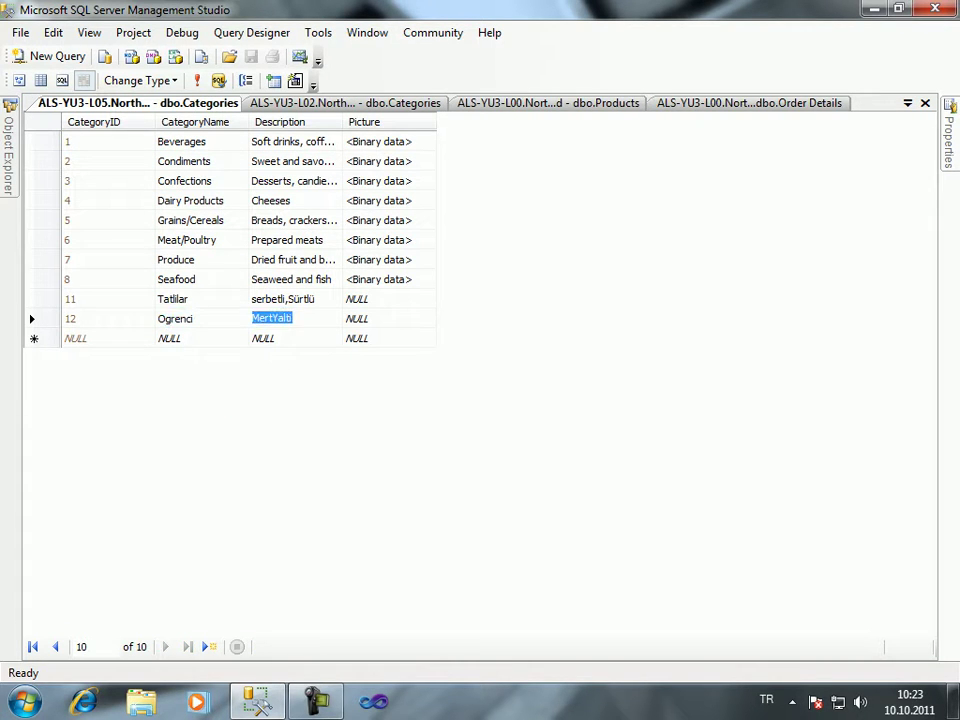
{"action": "key", "text": "ctrl+Tab"}
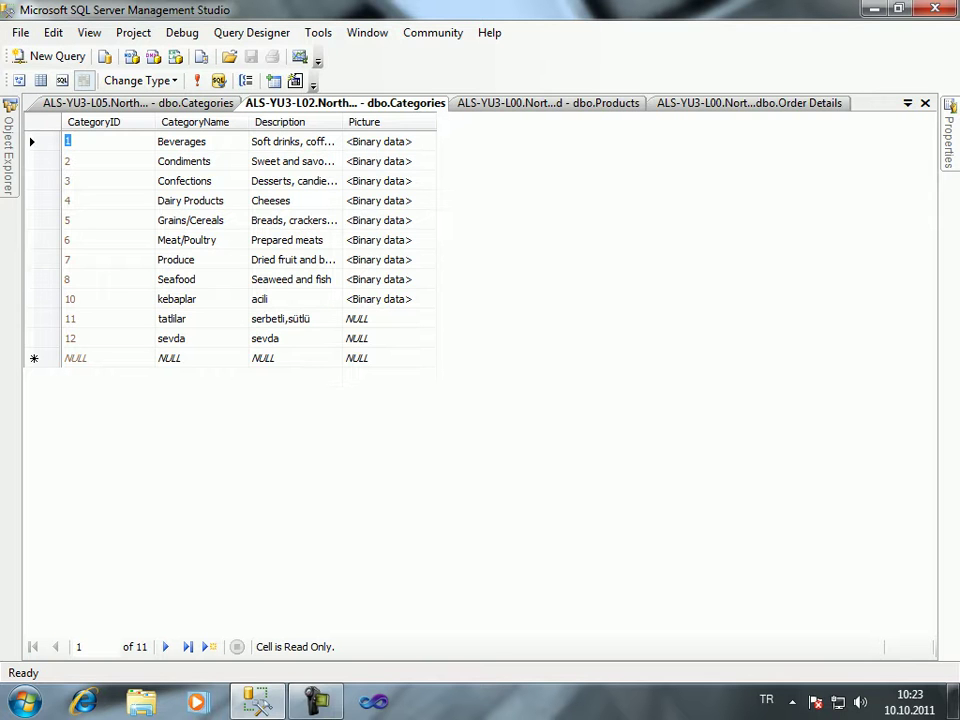
{"action": "key", "text": "ctrl+Tab"}
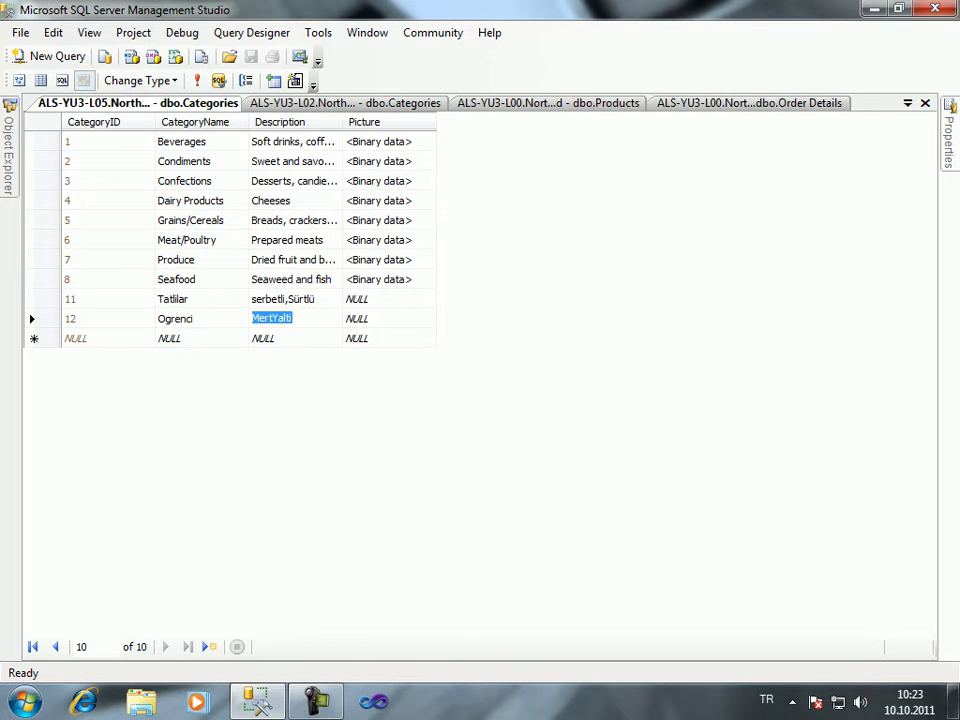
{"action": "key", "text": "ctrl+Tab"}
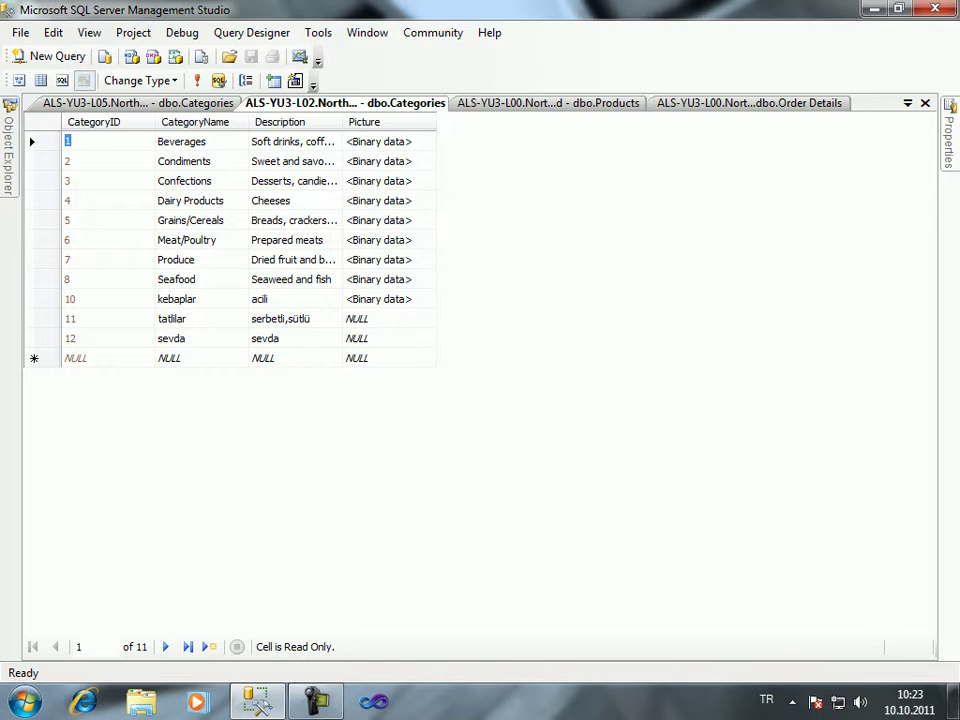
Enter a new Description for category 12 in the second Categories grid
{"action": "left_click", "coordinate": [171, 338]}
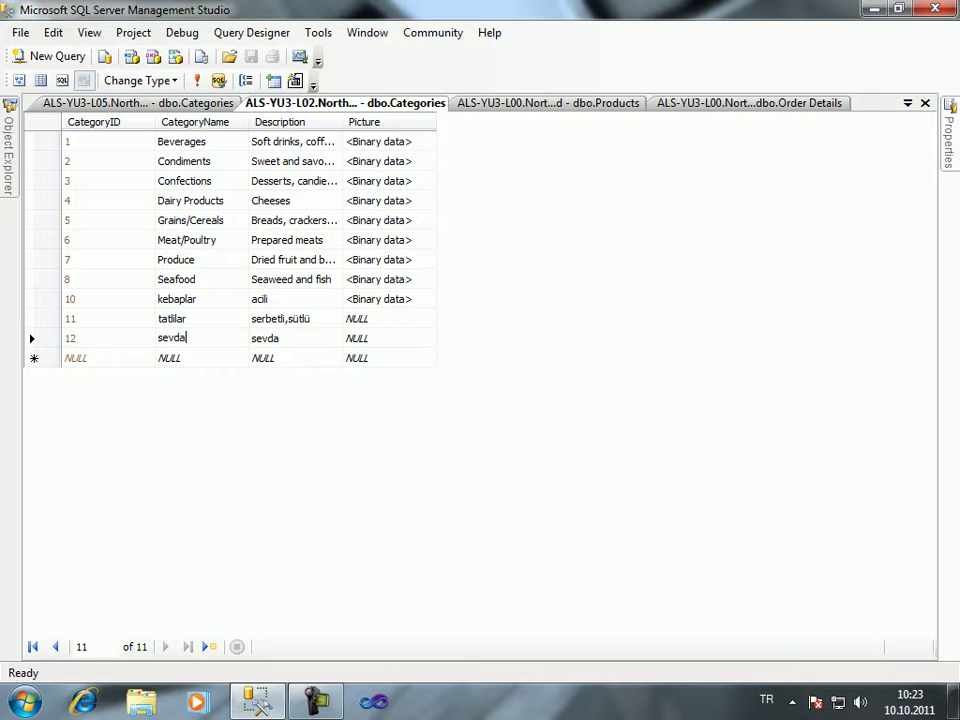
{"action": "key", "text": "shift+Right"}
{"action": "left_click", "coordinate": [265, 338]}
{"action": "type", "text": "Karakoc"}
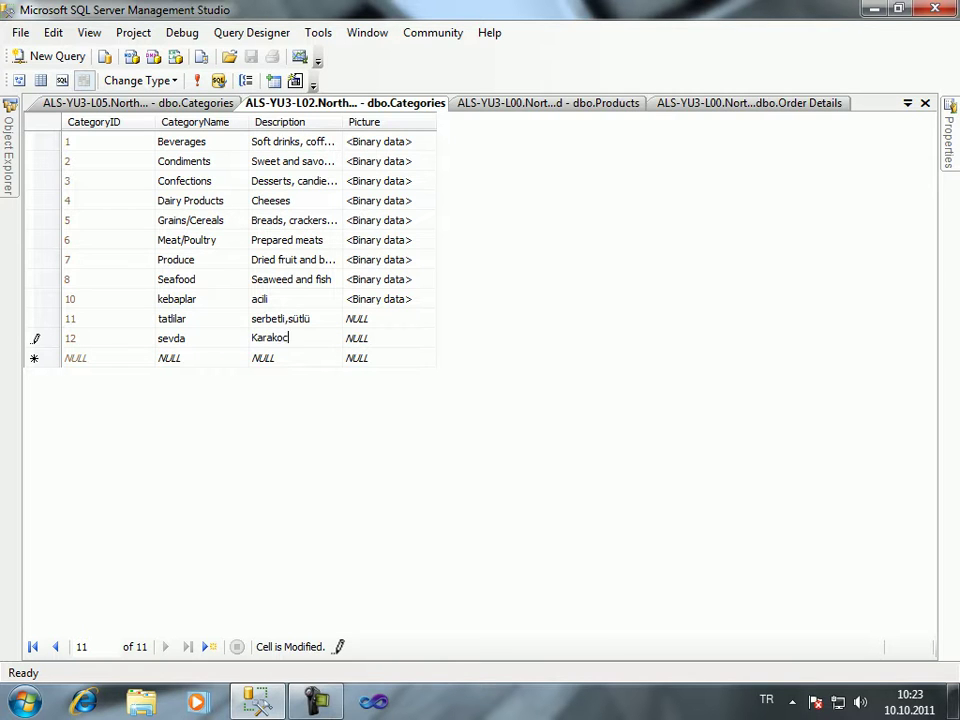
{"action": "key", "text": "Return"}
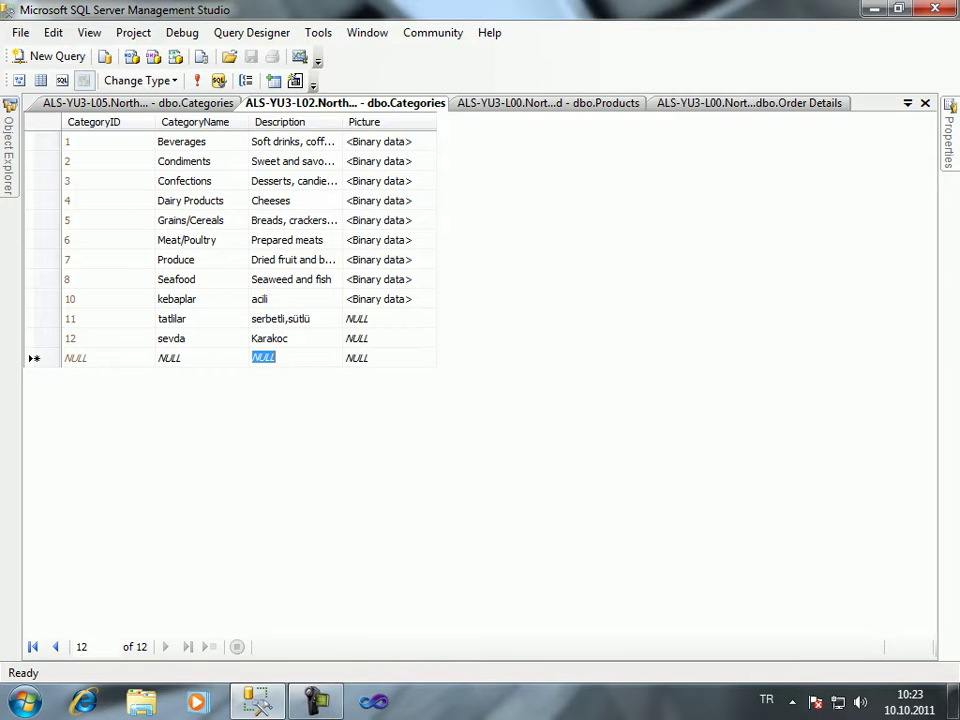
In the first grid, edit category 12's two-word Description, adding and then removing a comma
{"action": "key", "text": "ctrl+Tab"}
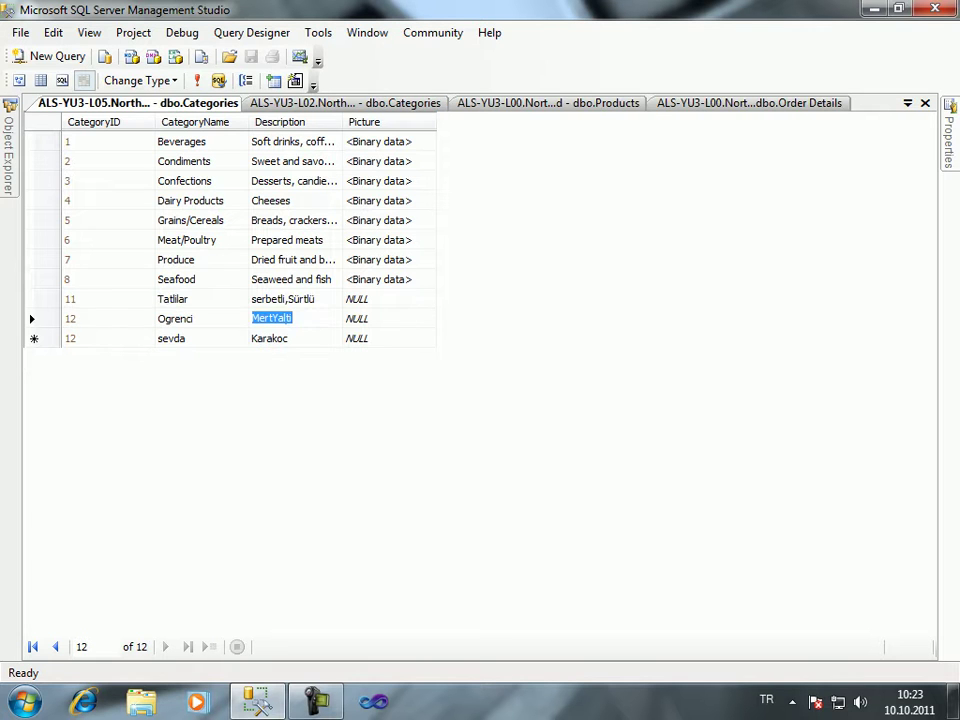
{"action": "key", "text": "Left"}
{"action": "key", "text": "Right"}
{"action": "key", "text": "F2"}
{"action": "key", "text": "Left"}
{"action": "key", "text": "Left"}
{"action": "key", "text": "Left"}
{"action": "key", "text": "Left"}
{"action": "key", "text": "Left"}
{"action": "type", "text": ","}
{"action": "key", "text": "Return"}
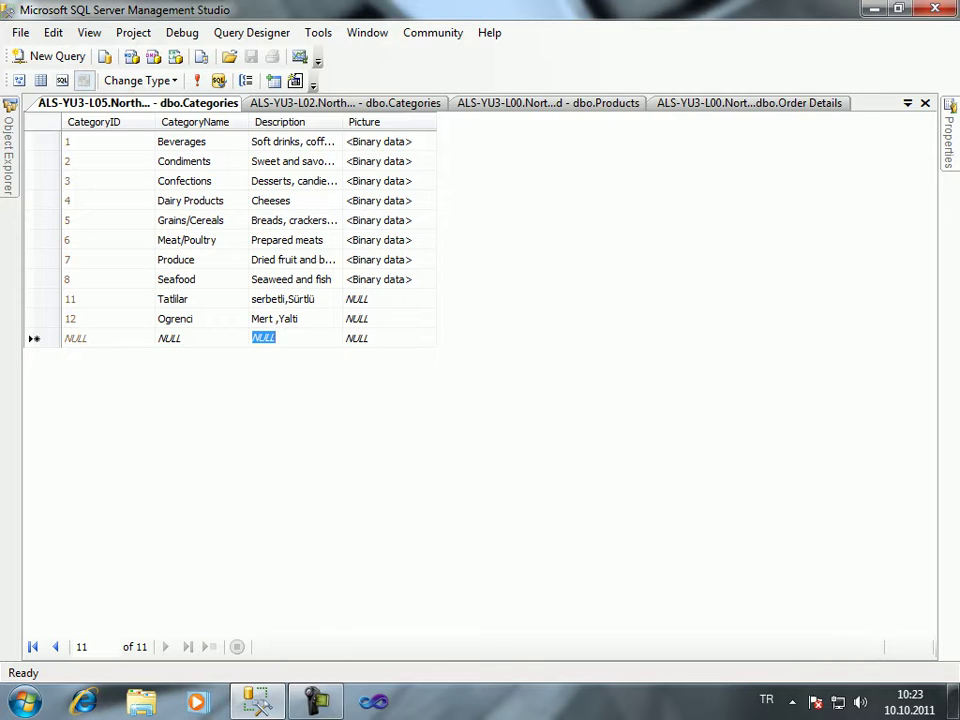
{"action": "key", "text": "Up"}
{"action": "left_click", "coordinate": [278, 318]}
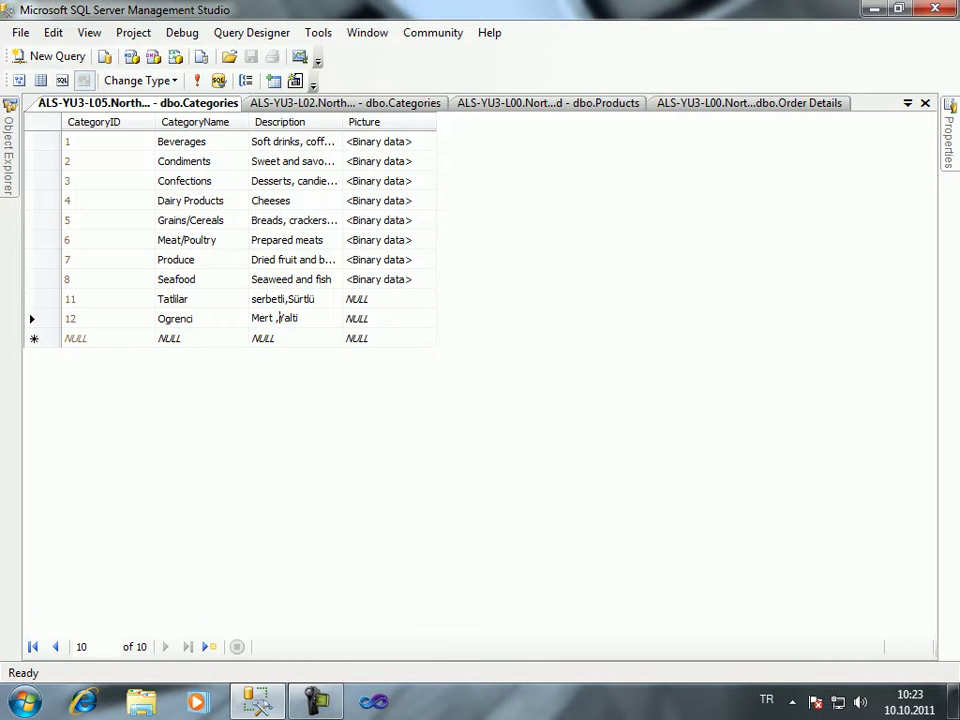
{"action": "key", "text": "BackSpace"}
{"action": "key", "text": "Return"}
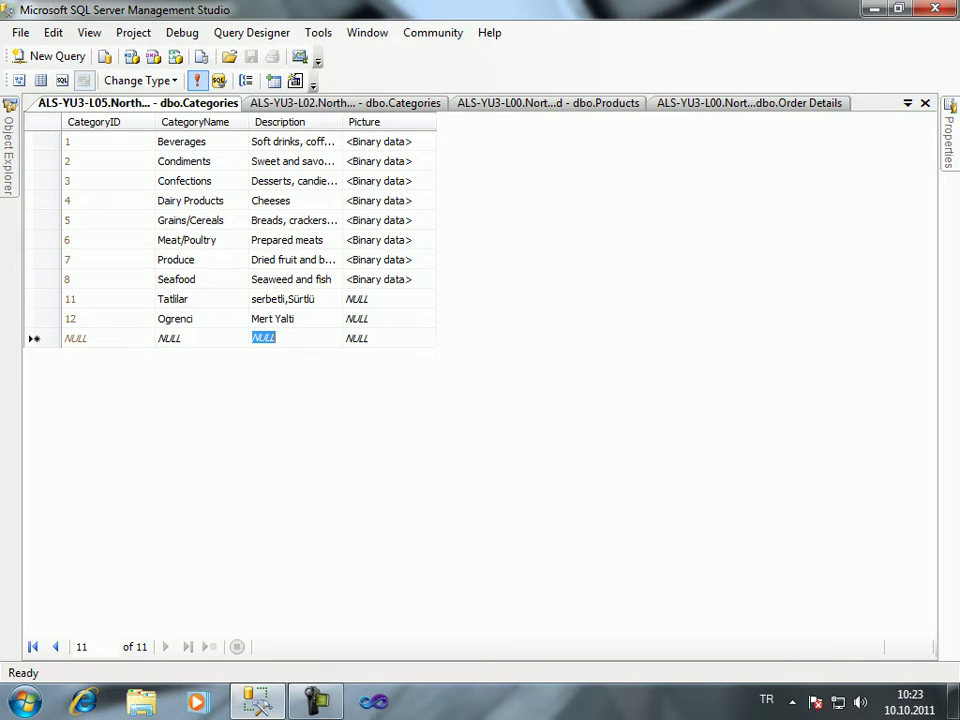
Re-run the table query to refresh the rows and keep Object Explorer pinned open
{"action": "left_click", "coordinate": [197, 80]}
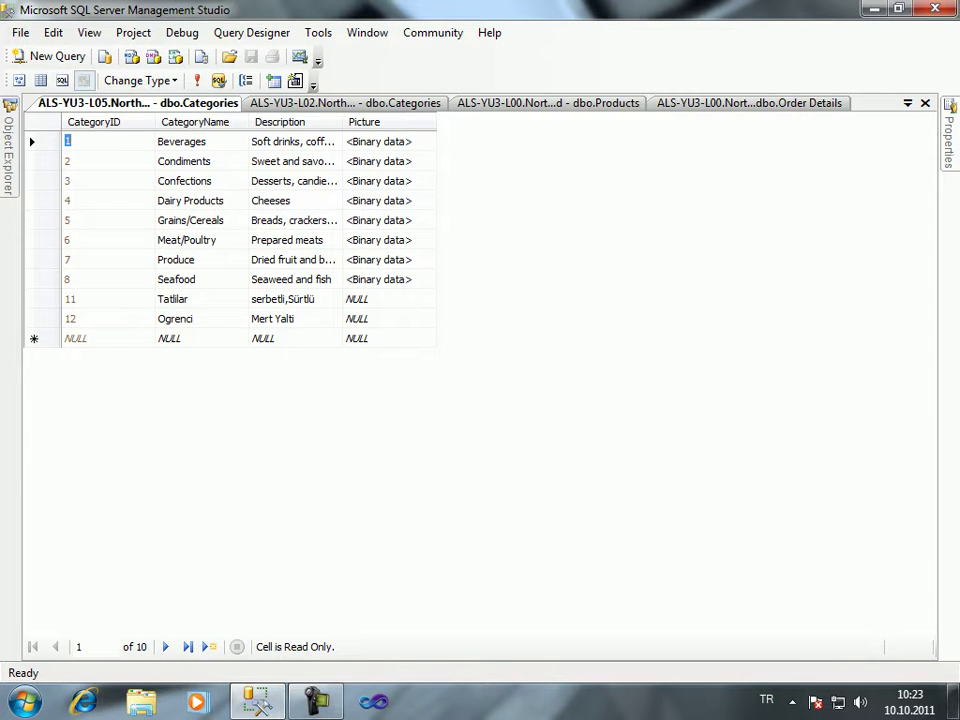
{"action": "key", "text": "F8"}
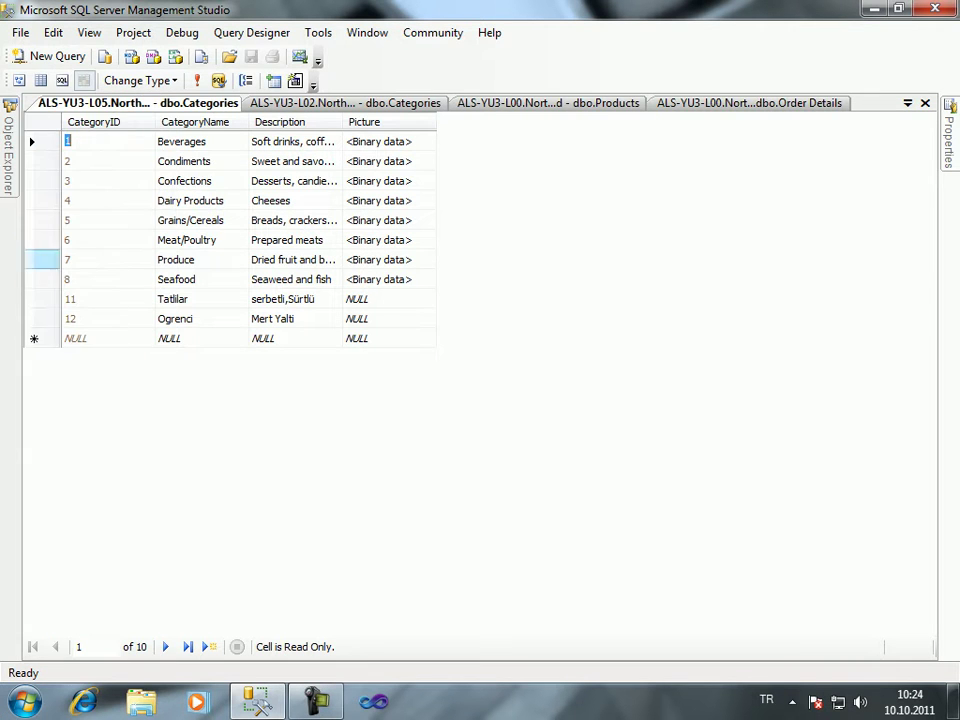
{"action": "mouse_move", "coordinate": [8, 150]}
{"action": "left_click", "coordinate": [188, 97]}
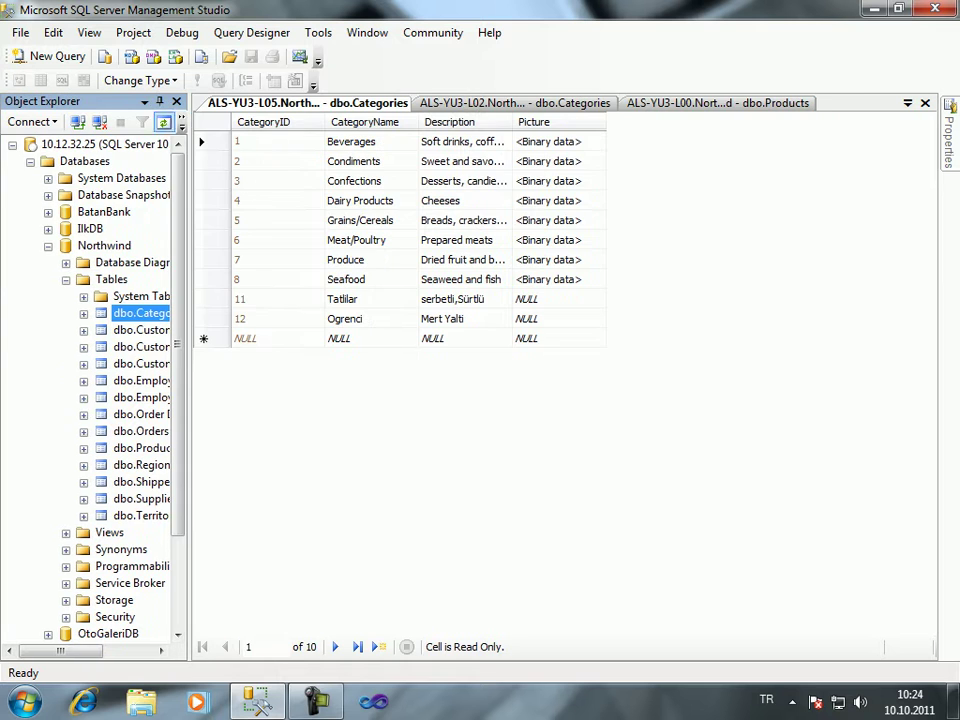
{"action": "scroll", "coordinate": [95, 390], "scroll_direction": "down", "scroll_amount": 2}
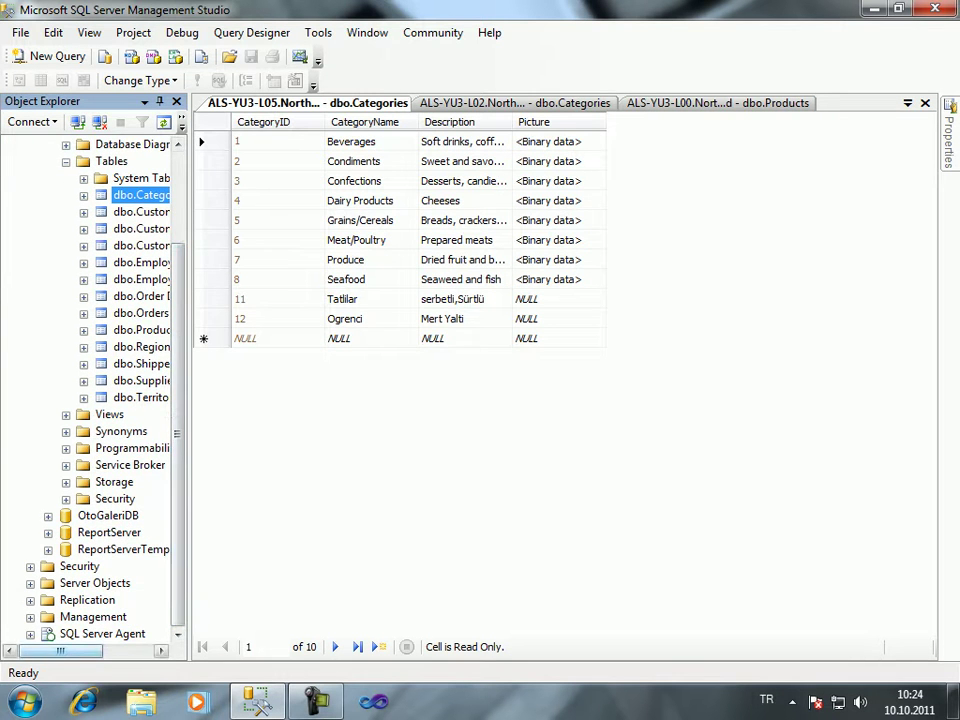
{"action": "scroll", "coordinate": [95, 390], "scroll_direction": "up", "scroll_amount": 2}
{"action": "left_click", "coordinate": [30, 161]}
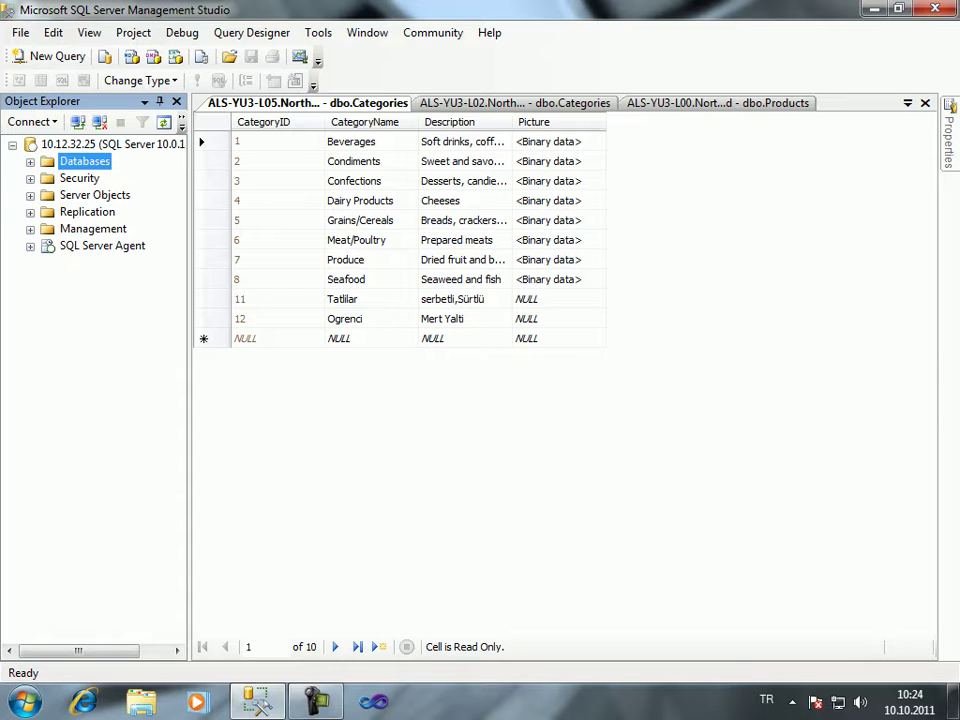
{"action": "left_click", "coordinate": [315, 700]}
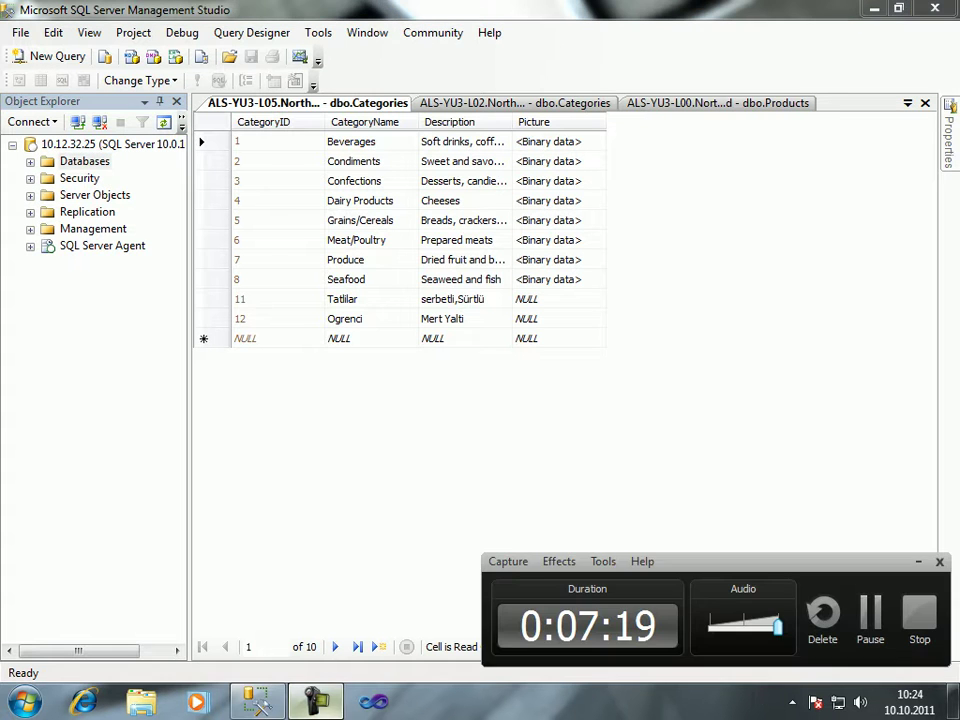
{"action": "key", "text": "alt+Tab"}
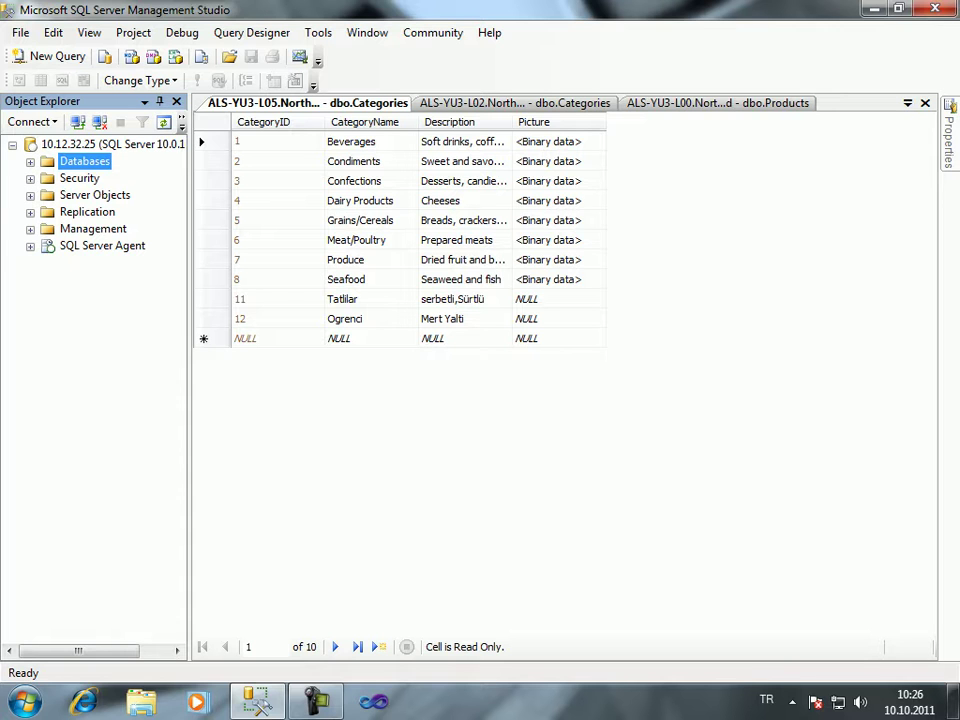
Draft a new SQL Server-authenticated login under Security > Logins with a password
{"action": "left_click", "coordinate": [30, 178]}
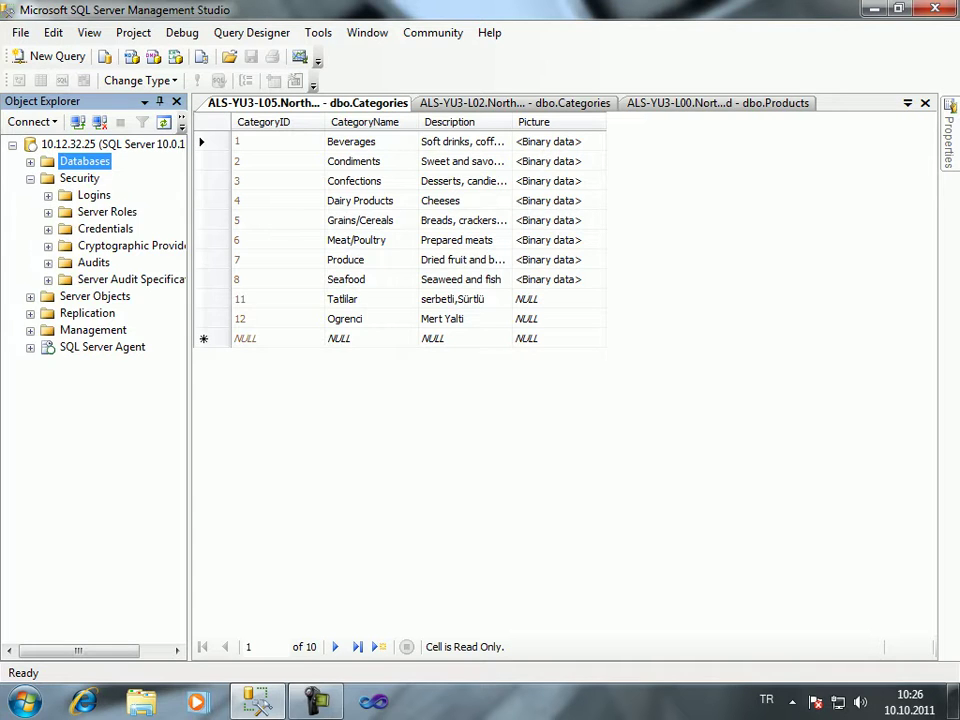
{"action": "right_click", "coordinate": [94, 195]}
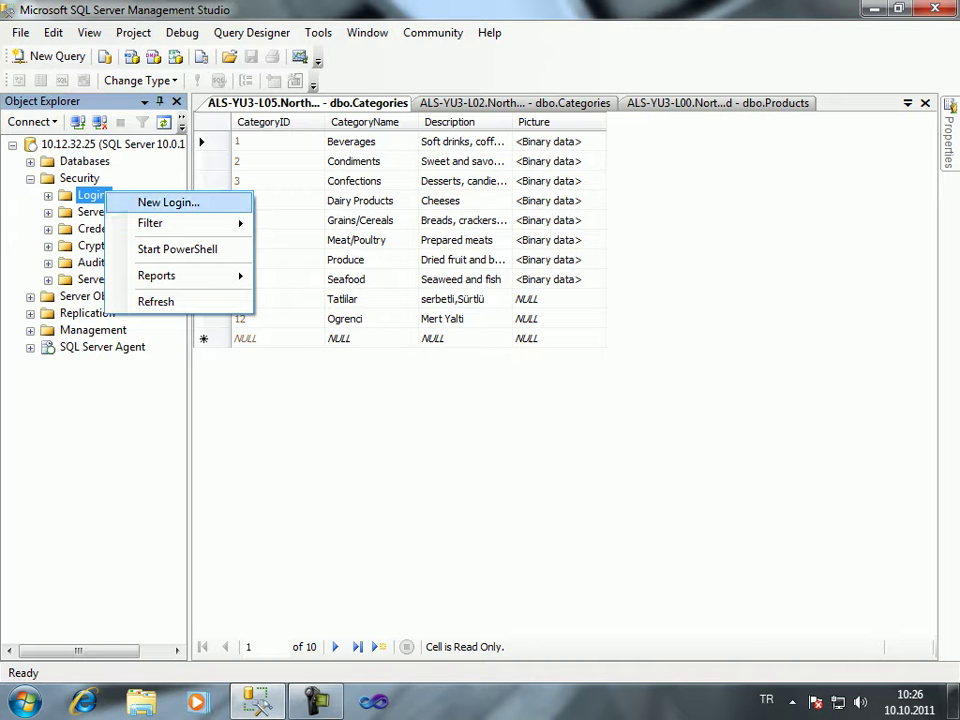
{"action": "left_click", "coordinate": [168, 202]}
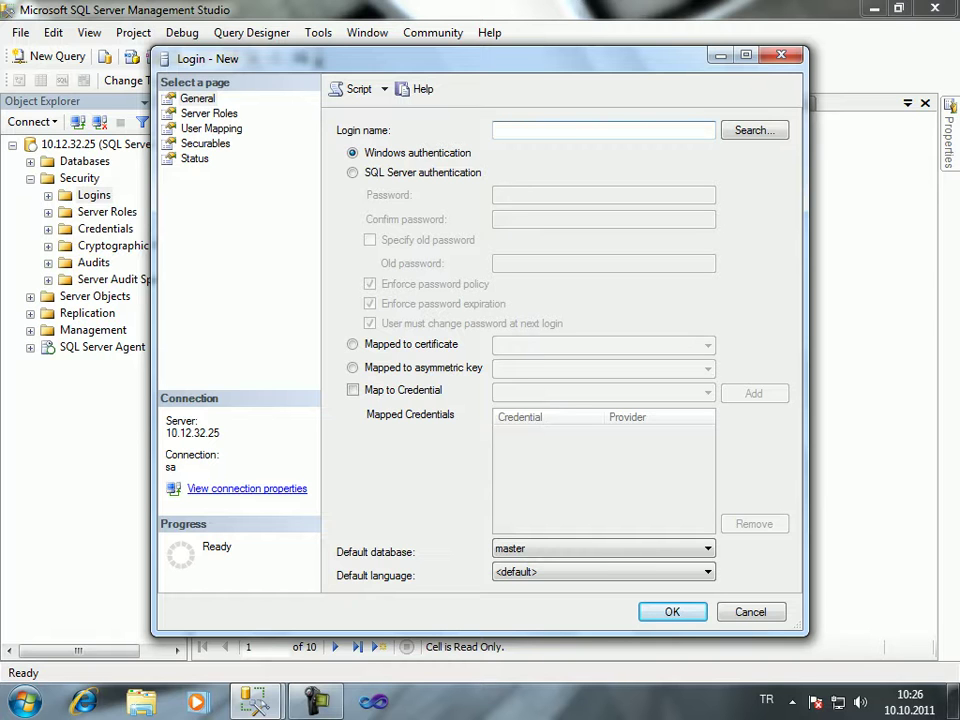
{"action": "type", "text": "Elisha"}
{"action": "key", "text": "alt+s"}
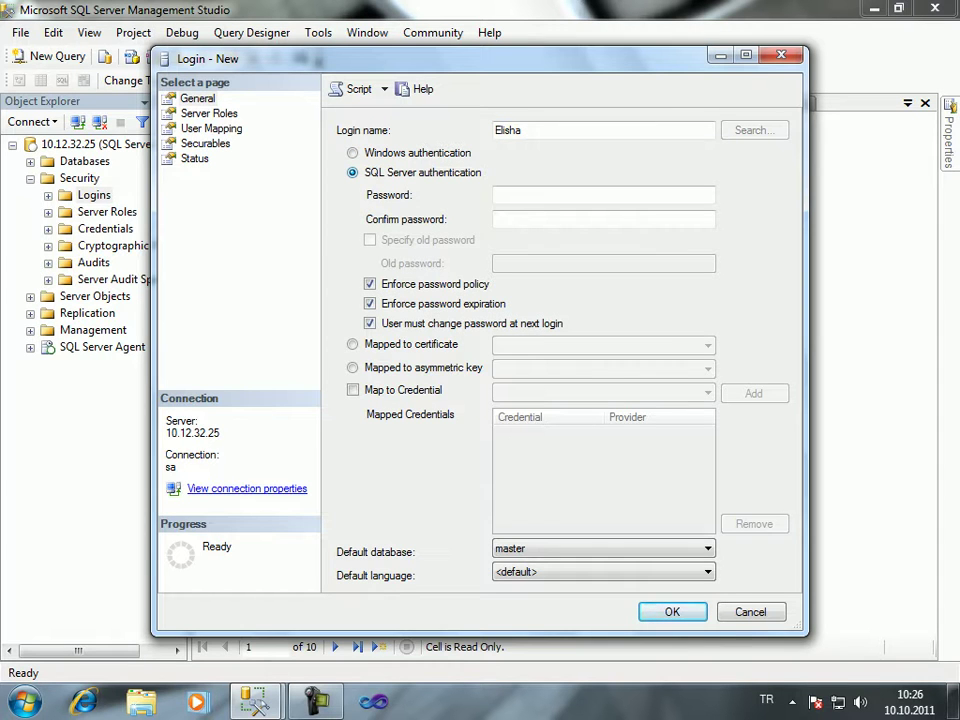
{"action": "left_click", "coordinate": [604, 195]}
{"action": "type", "text": "1"}
{"action": "key", "text": "Tab"}
{"action": "type", "text": "1"}
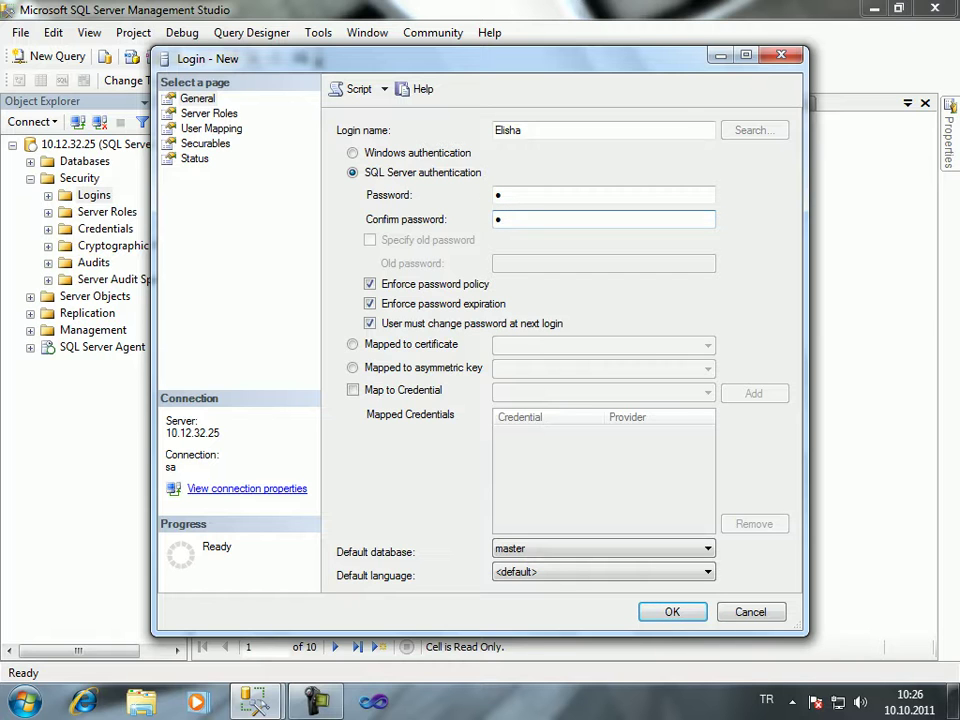
Discard the draft and bring up a fresh Login - New form
{"action": "key", "text": "Escape"}
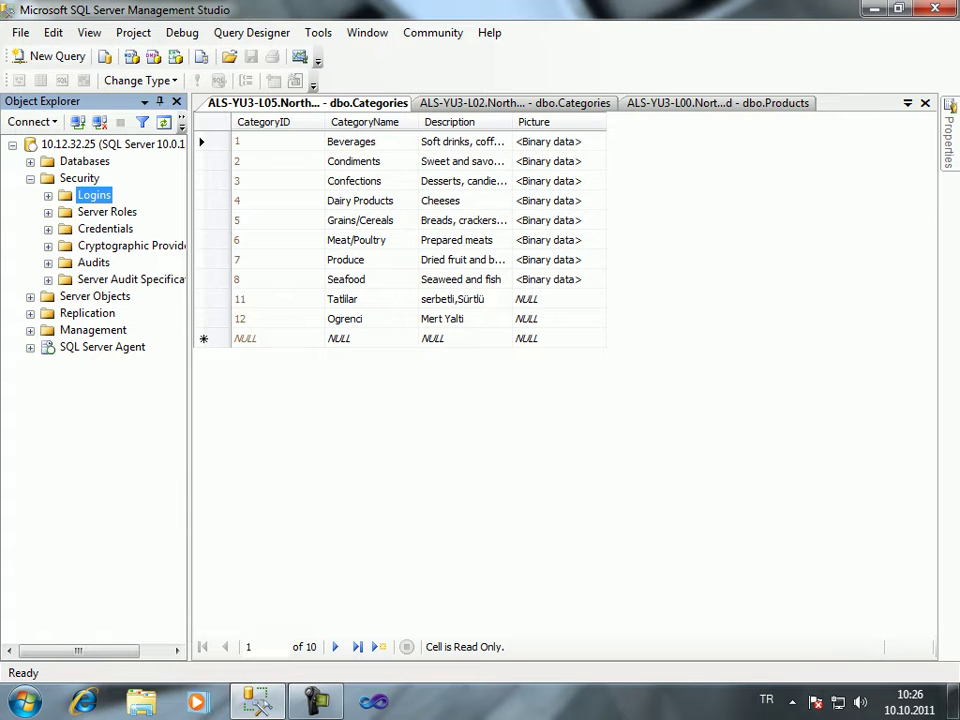
{"action": "key", "text": "shift+F10"}
{"action": "key", "text": "Return"}
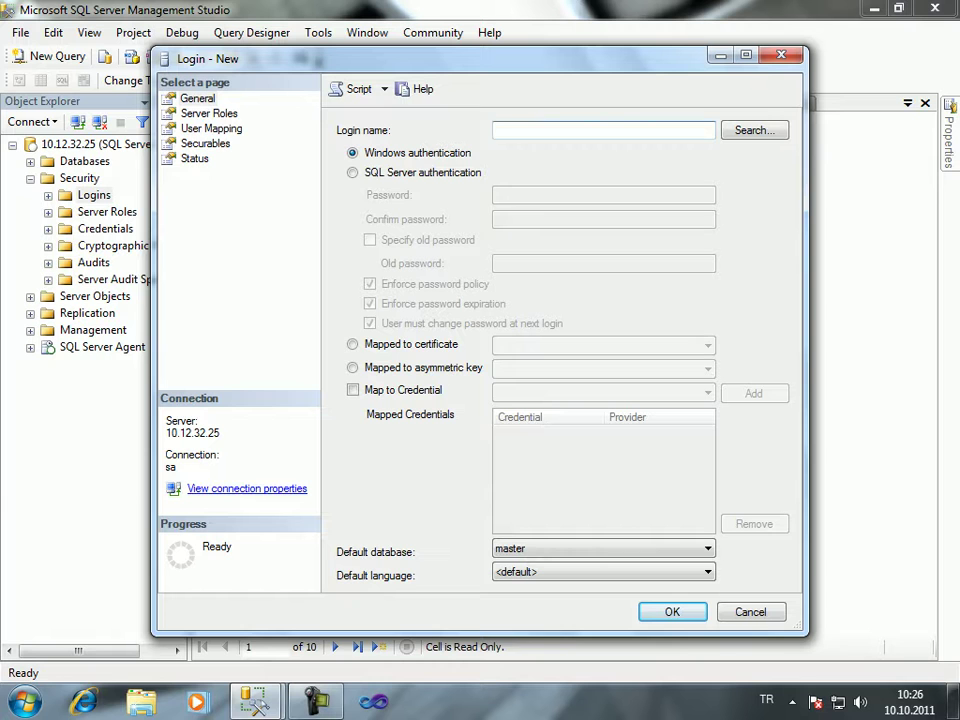
Name the login, use SQL Server authentication with a confirmed password, and disable password policy enforcement
{"action": "type", "text": "Monica"}
{"action": "left_click", "coordinate": [352, 172]}
{"action": "left_click", "coordinate": [603, 195]}
{"action": "type", "text": "1"}
{"action": "left_click", "coordinate": [603, 219]}
{"action": "type", "text": "1"}
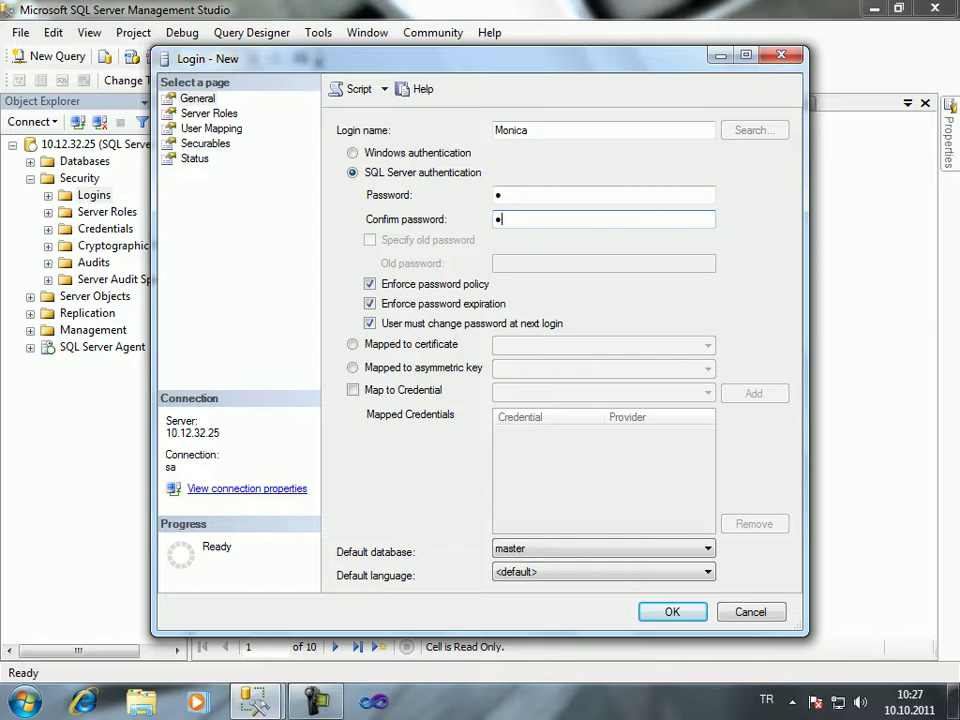
{"action": "left_click", "coordinate": [370, 284]}
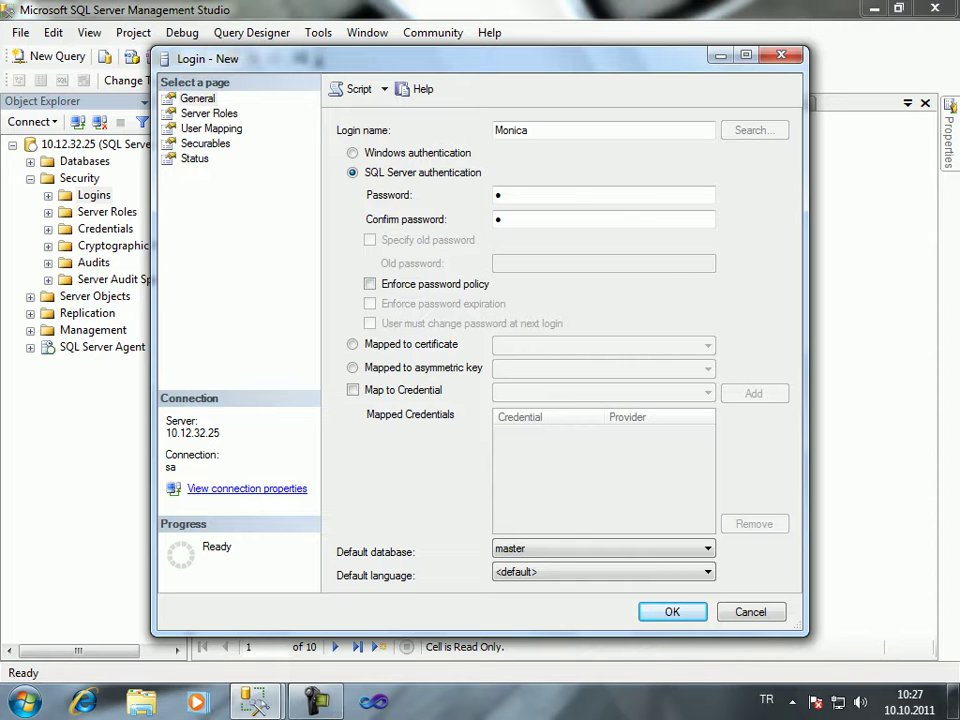
Re-enable Enforce password policy and Enforce password expiration for the login
{"action": "left_click", "coordinate": [370, 284]}
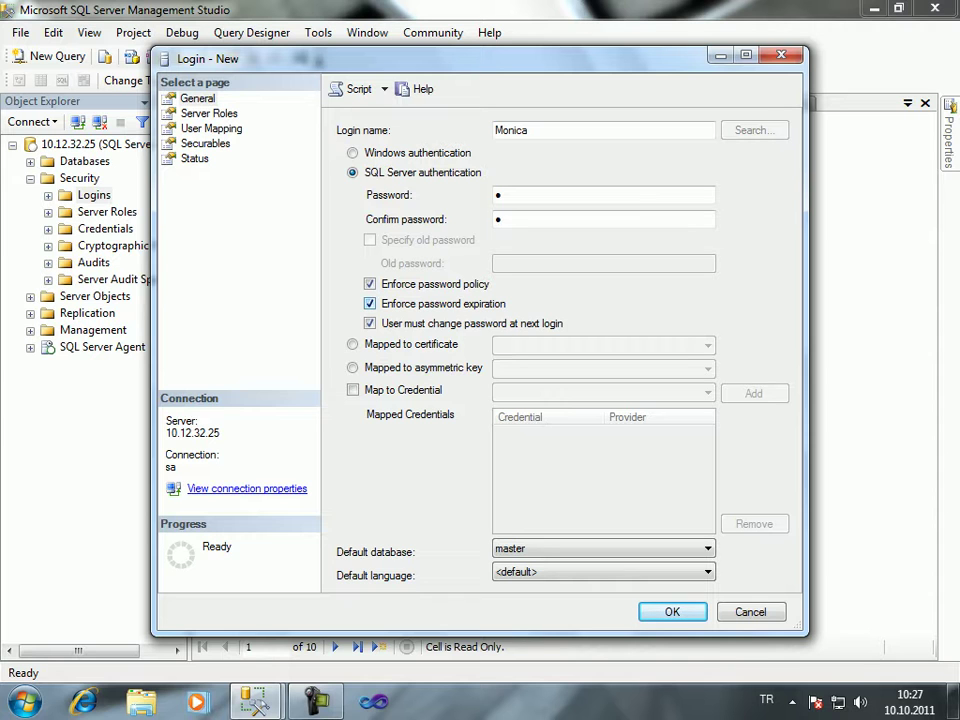
{"action": "left_click", "coordinate": [370, 303]}
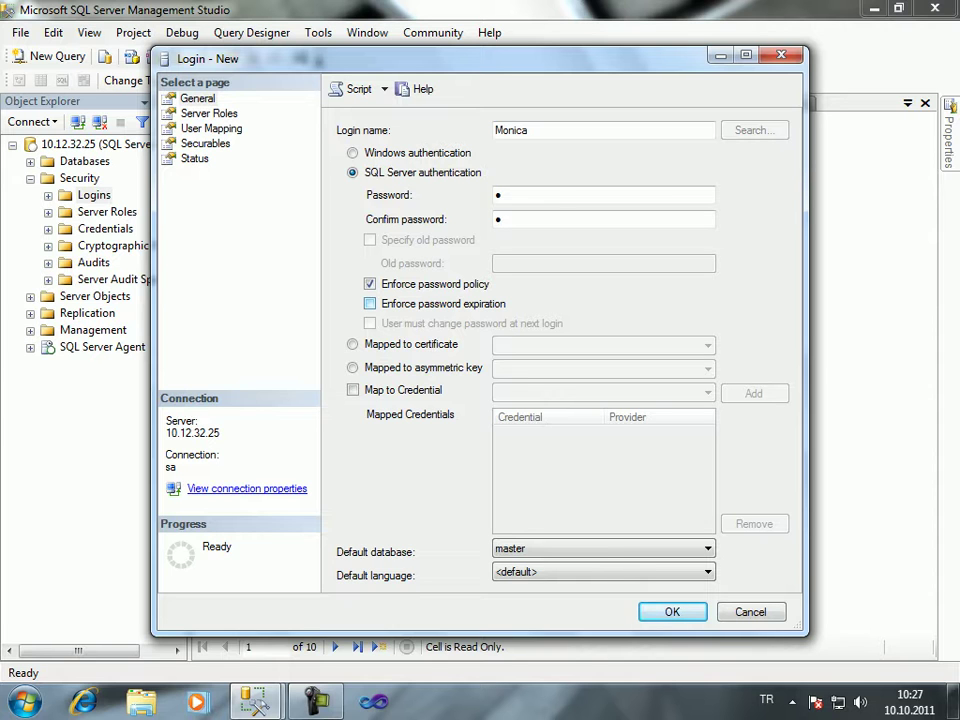
{"action": "left_click", "coordinate": [370, 303]}
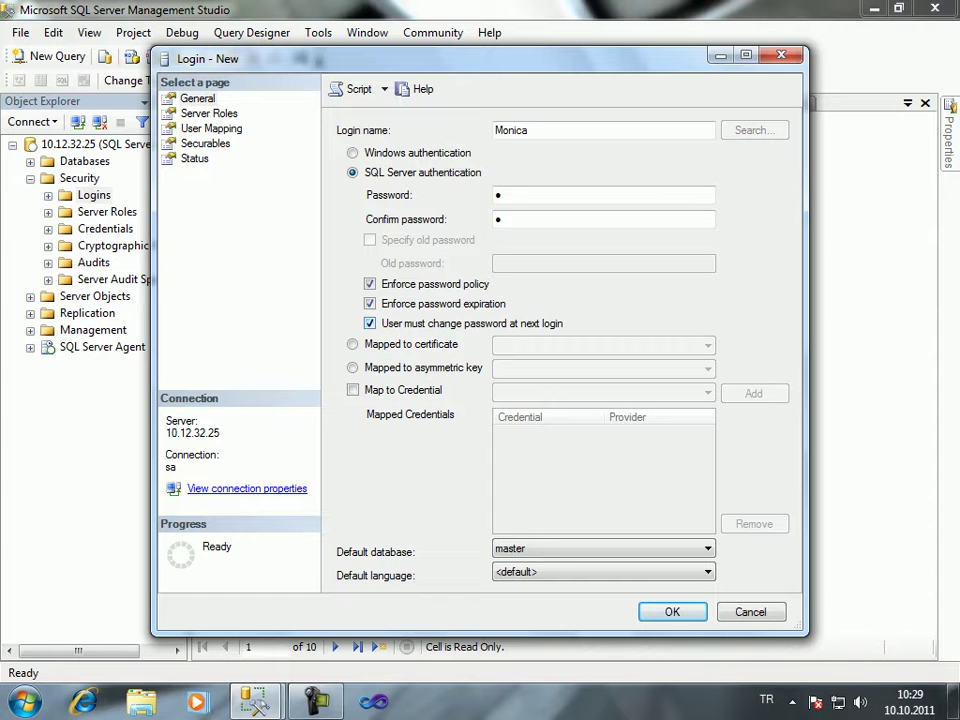
Set the login's default database to Northwind and default language to Turkish
{"action": "left_click", "coordinate": [707, 548]}
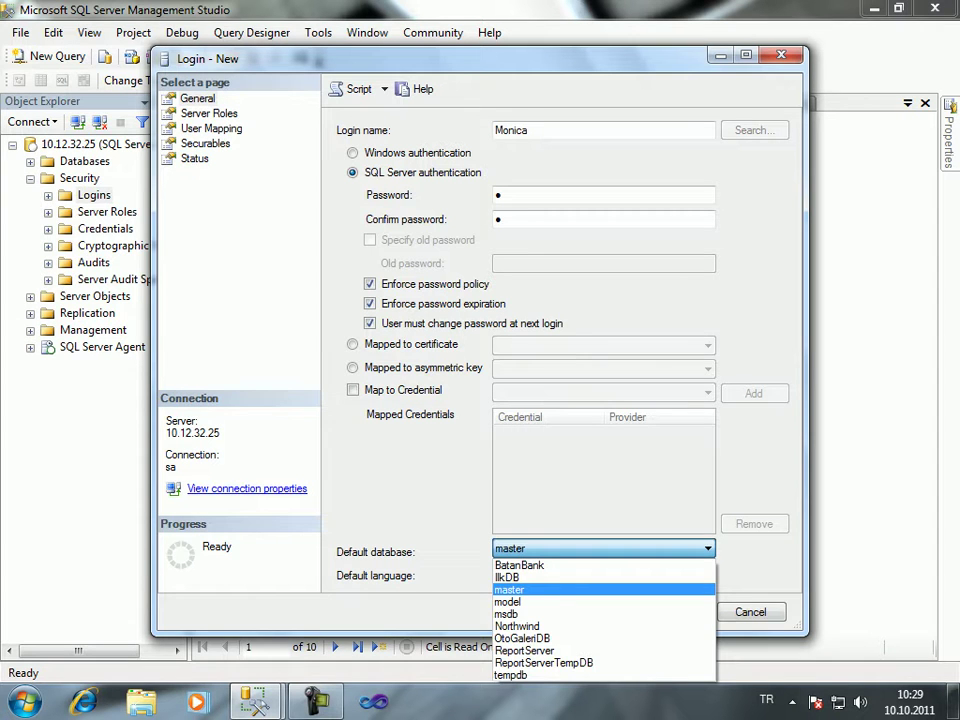
{"action": "key", "text": "Return"}
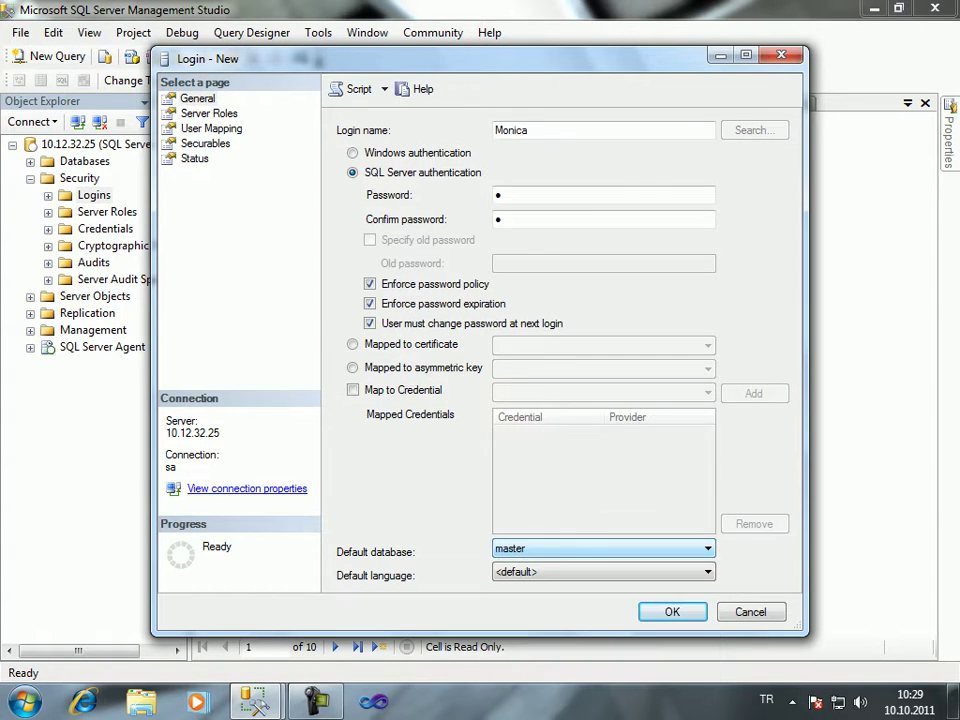
{"action": "left_click_drag", "start_coordinate": [400, 58], "coordinate": [451, 66]}
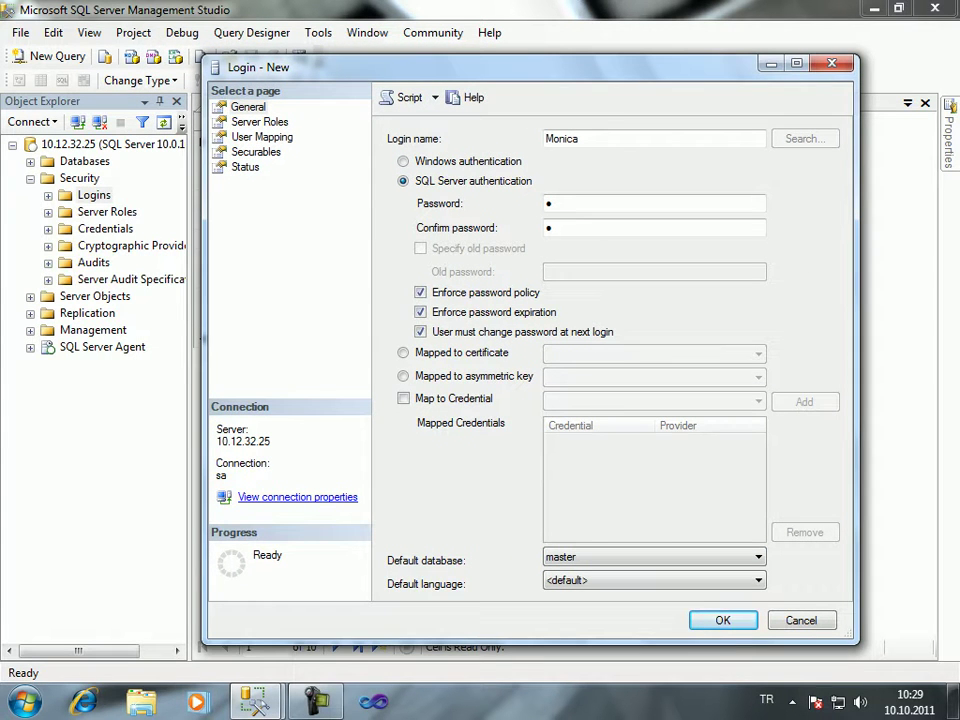
{"action": "left_click", "coordinate": [758, 557]}
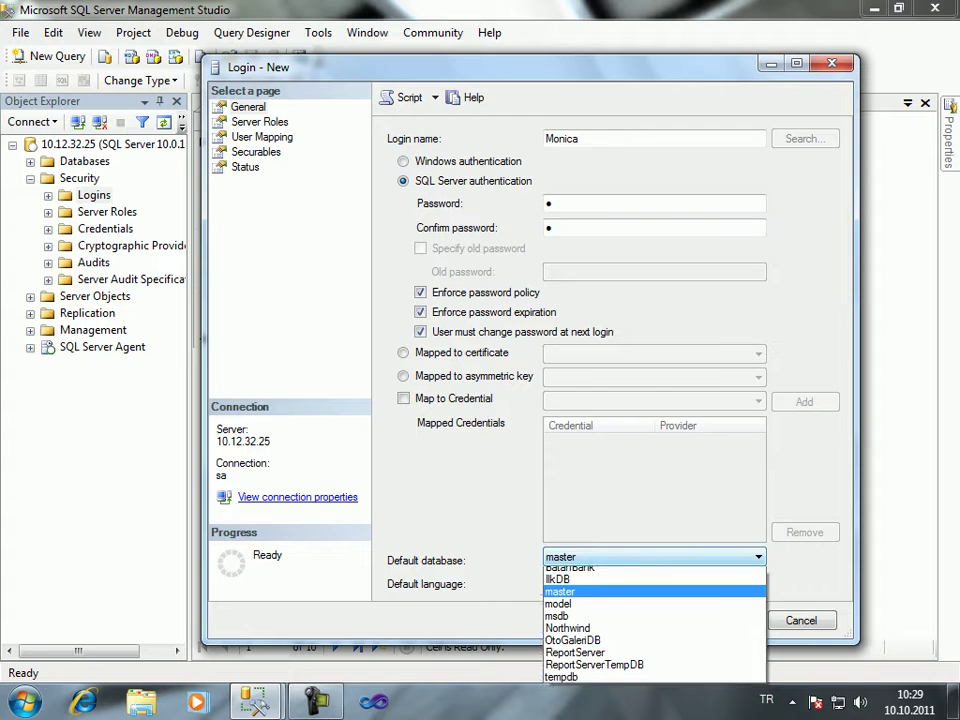
{"action": "left_click", "coordinate": [567, 634]}
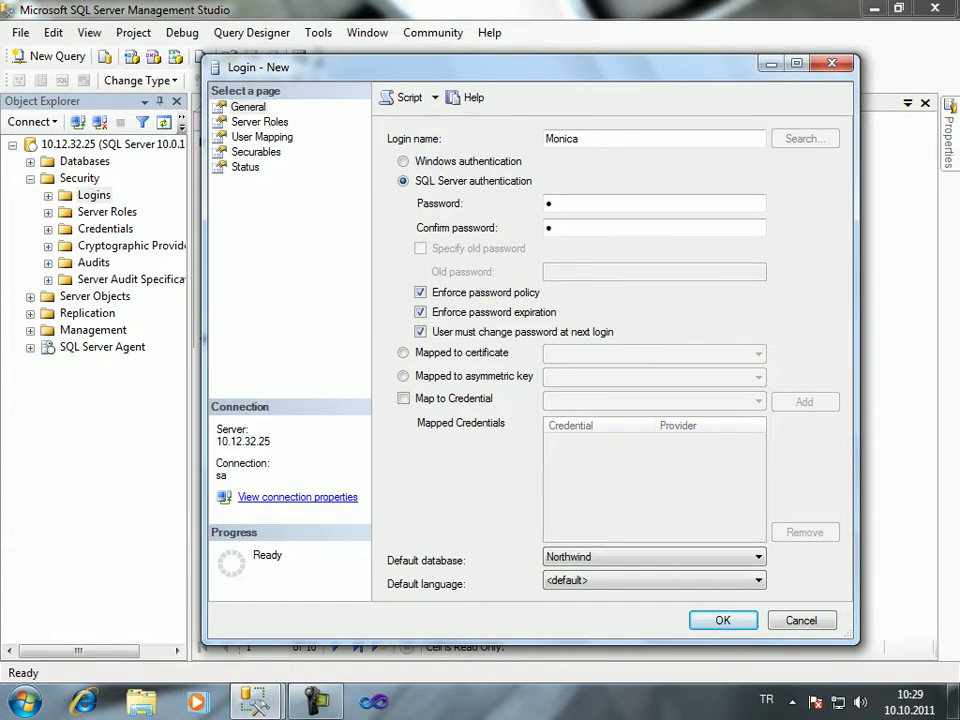
{"action": "left_click_drag", "start_coordinate": [300, 67], "coordinate": [289, 18]}
{"action": "left_click", "coordinate": [745, 531]}
{"action": "scroll", "coordinate": [640, 340], "scroll_direction": "down", "scroll_amount": 2}
{"action": "left_click", "coordinate": [575, 508]}
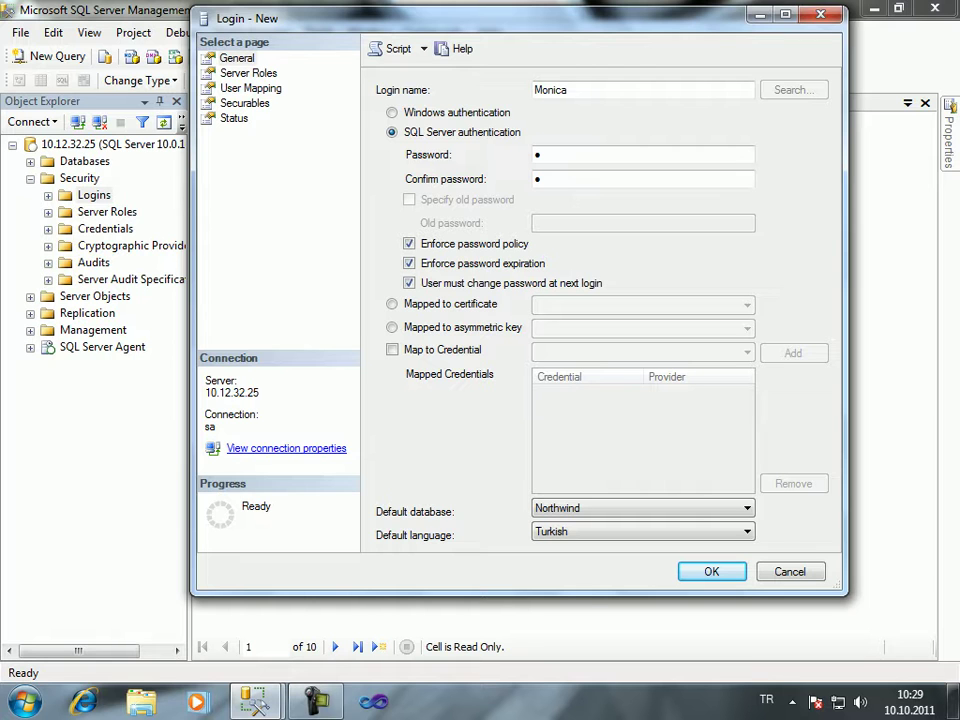
{"action": "left_click", "coordinate": [248, 73]}
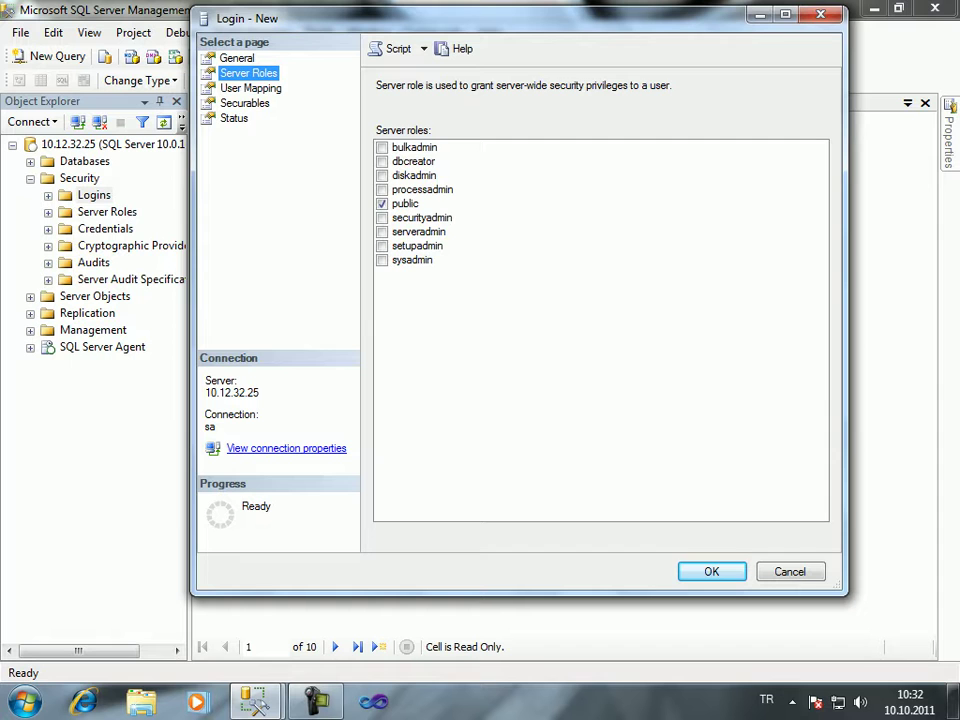
Review User Mapping, Securables and Status, keep connect permission at Grant, and create the login
{"action": "left_click", "coordinate": [250, 88]}
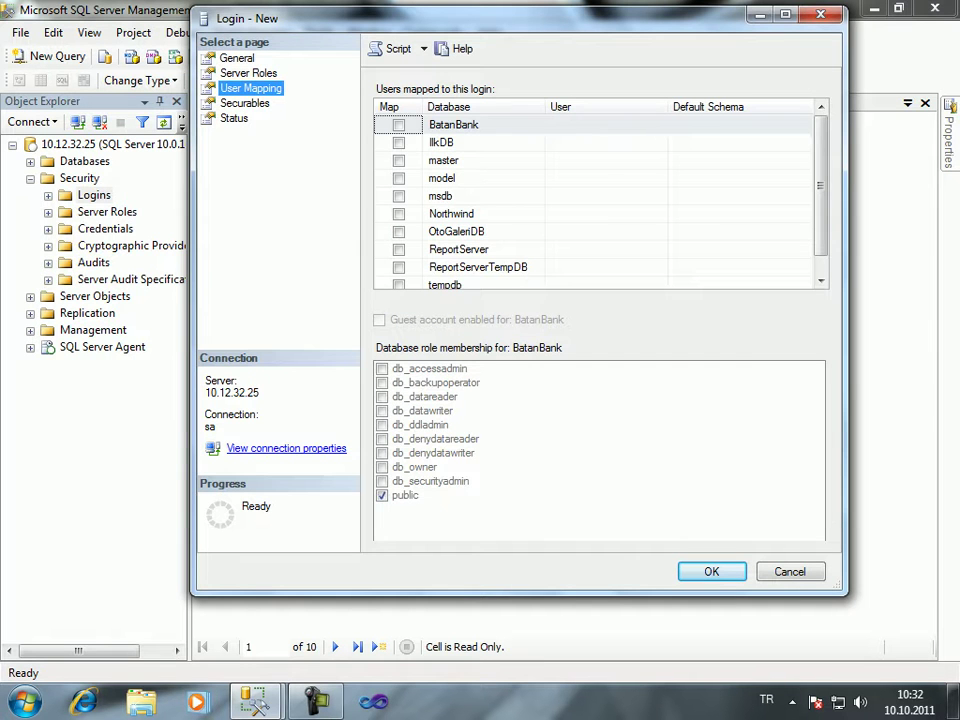
{"action": "left_click", "coordinate": [244, 103]}
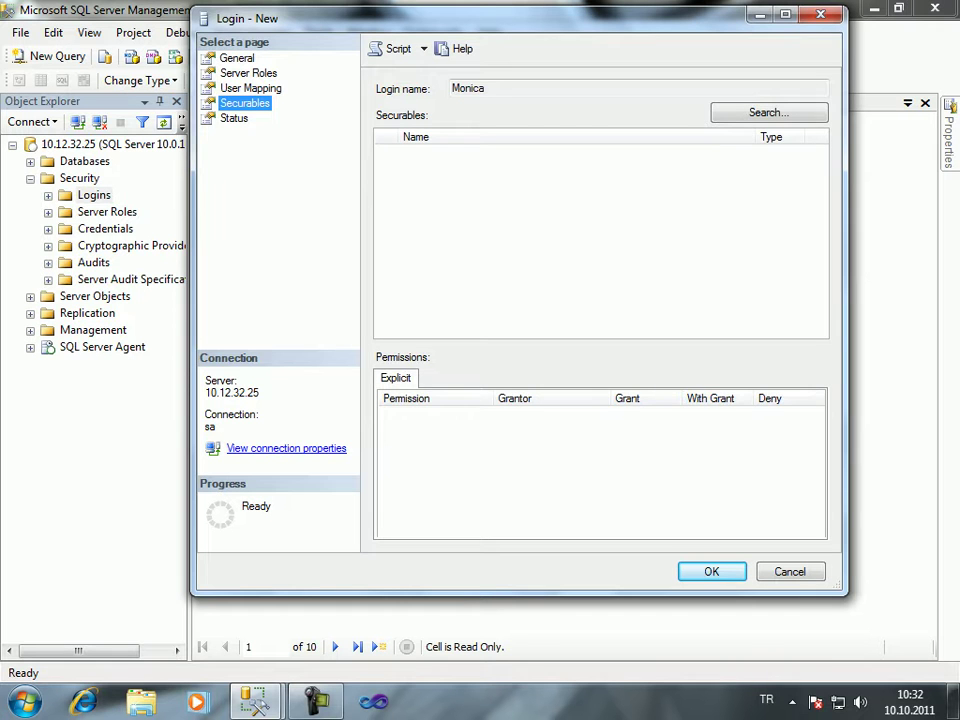
{"action": "left_click", "coordinate": [234, 118]}
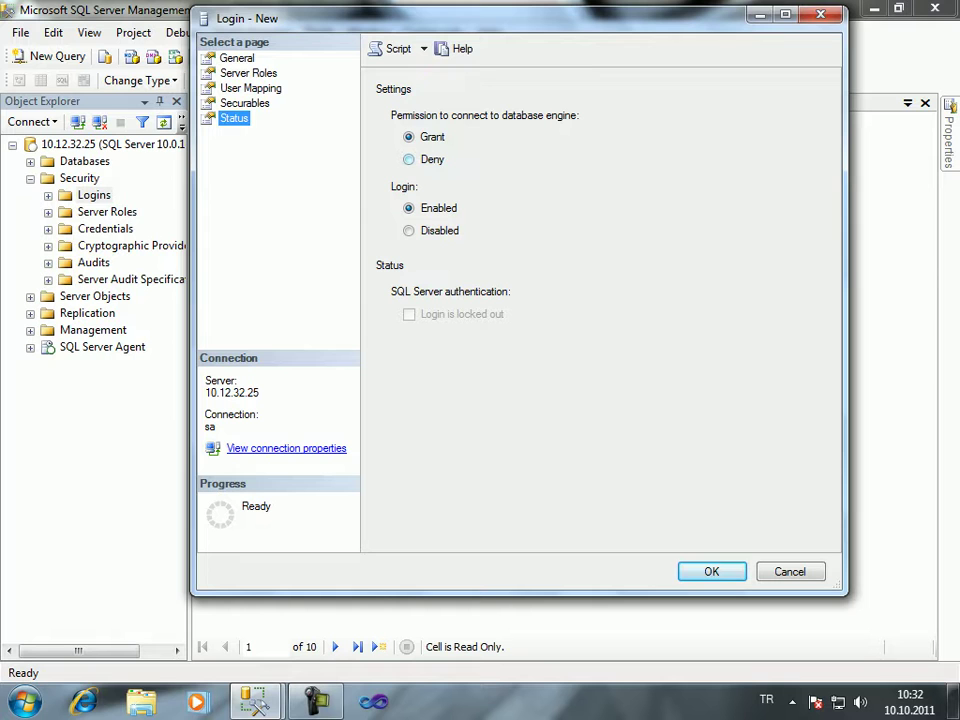
{"action": "left_click", "coordinate": [408, 159]}
{"action": "left_click", "coordinate": [408, 136]}
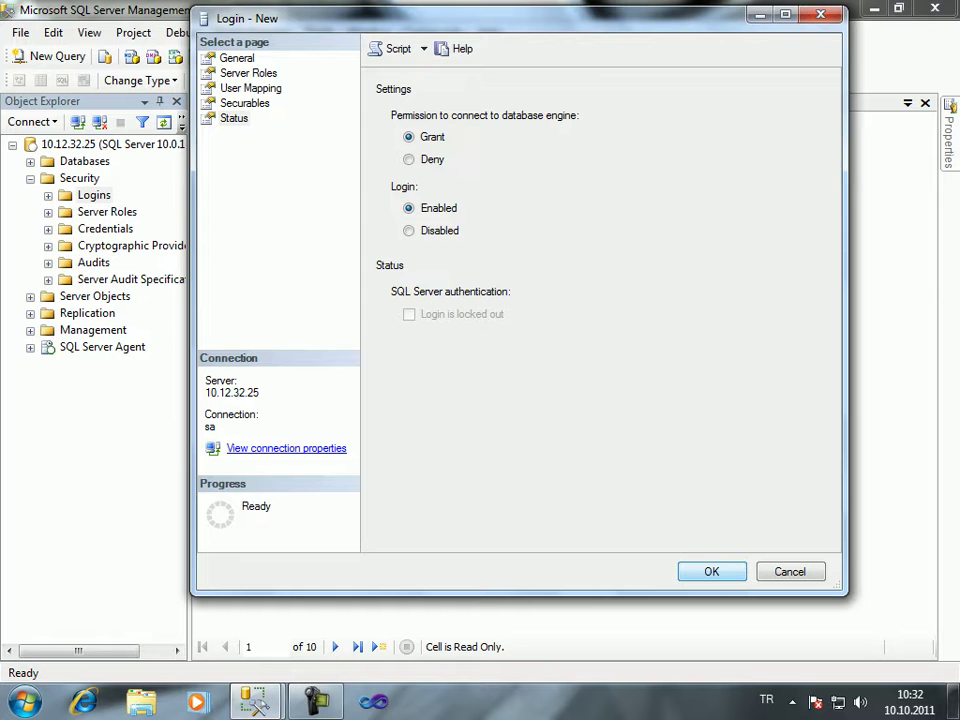
{"action": "key", "text": "Return"}
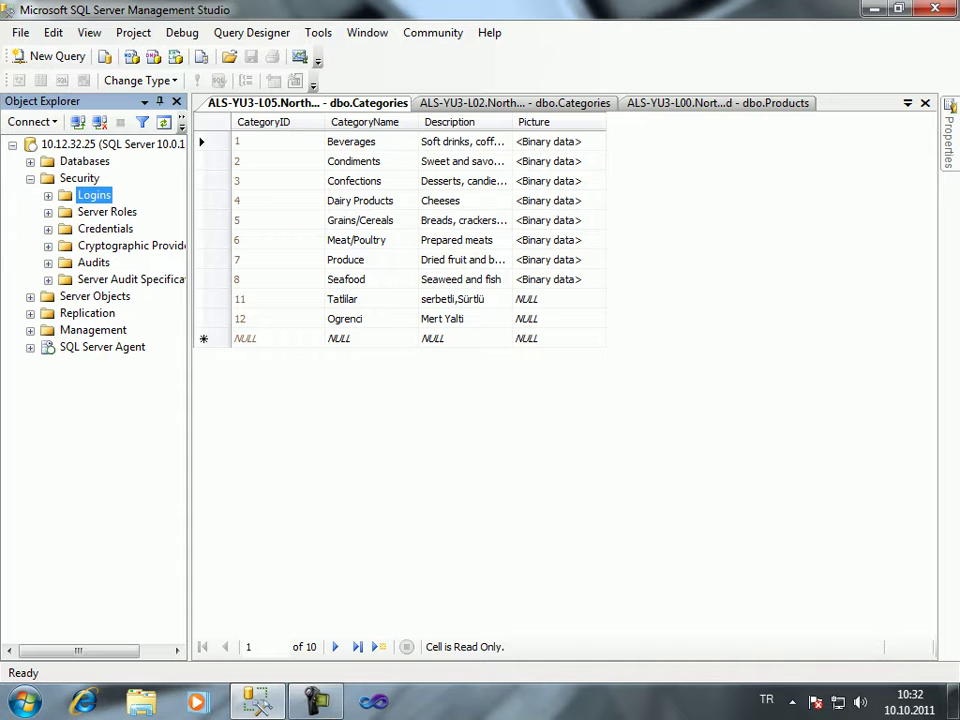
Start a new database user from IlkDB's Security folder via New > User
{"action": "left_click", "coordinate": [30, 161]}
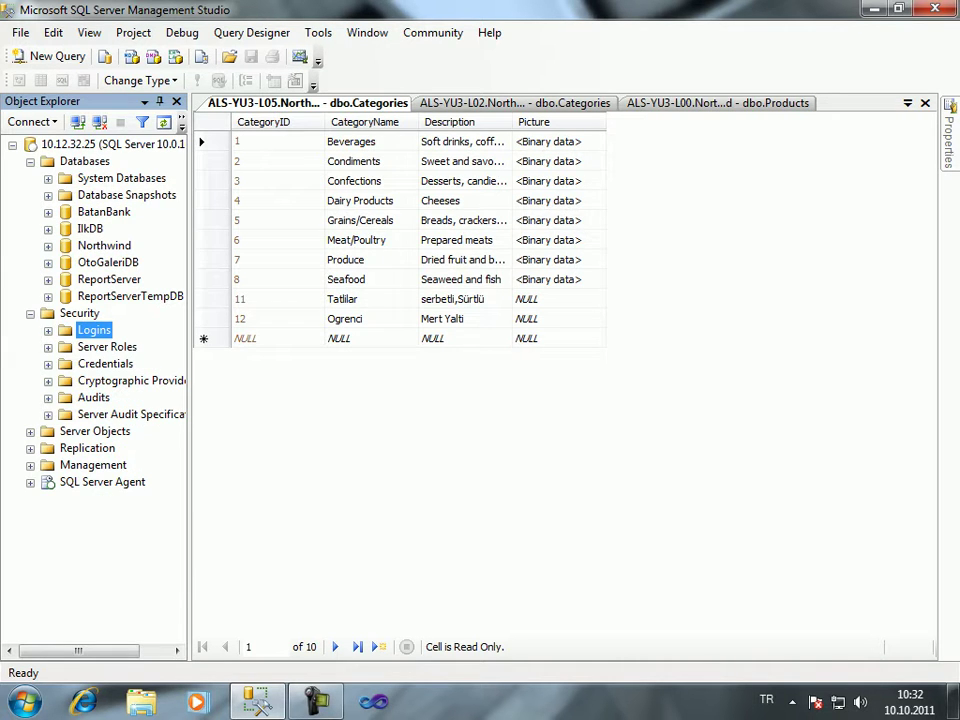
{"action": "left_click", "coordinate": [90, 228]}
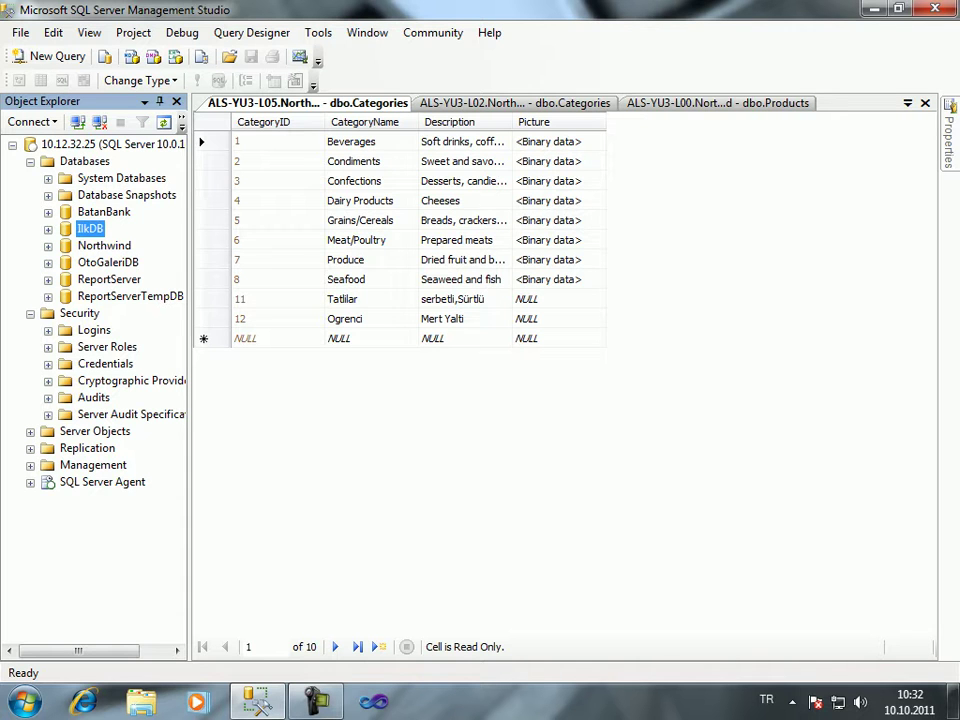
{"action": "key", "text": "Right"}
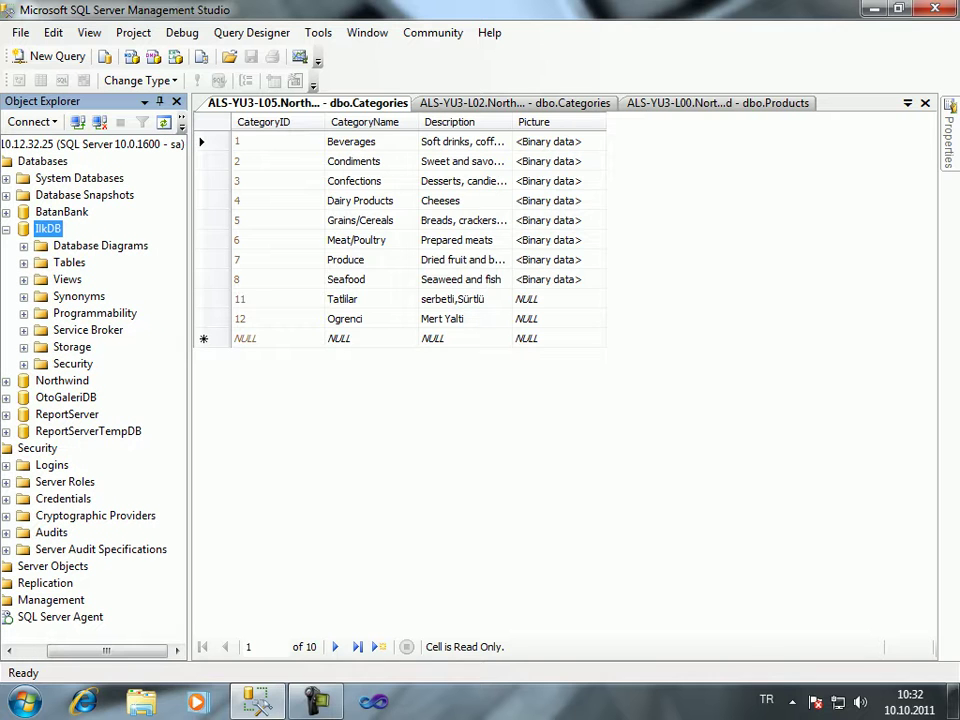
{"action": "right_click", "coordinate": [72, 363]}
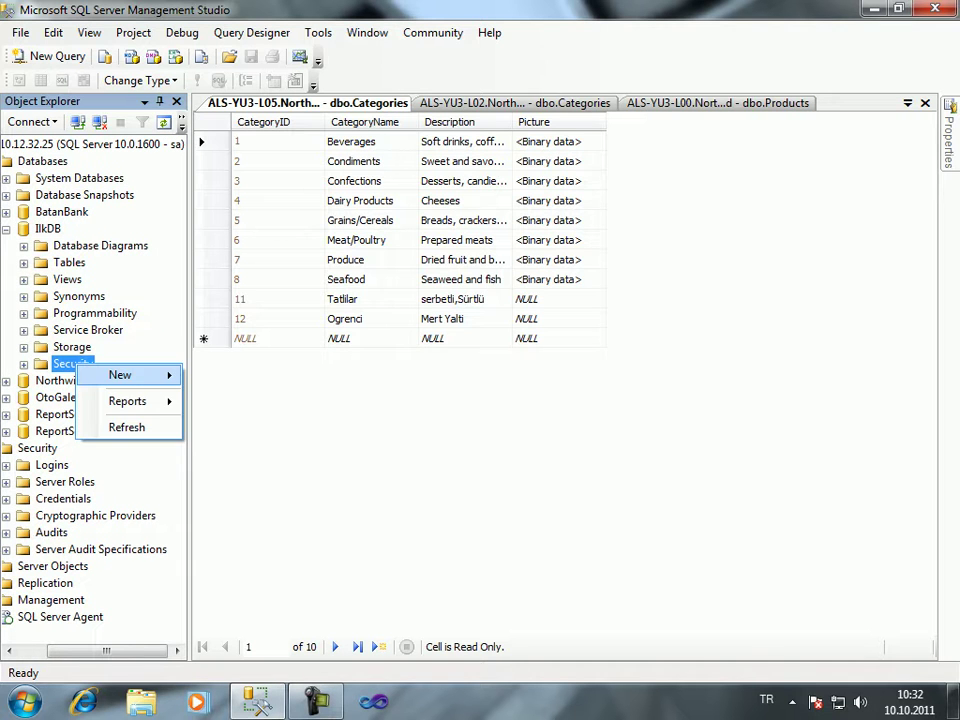
{"action": "mouse_move", "coordinate": [125, 375]}
{"action": "left_click", "coordinate": [230, 376]}
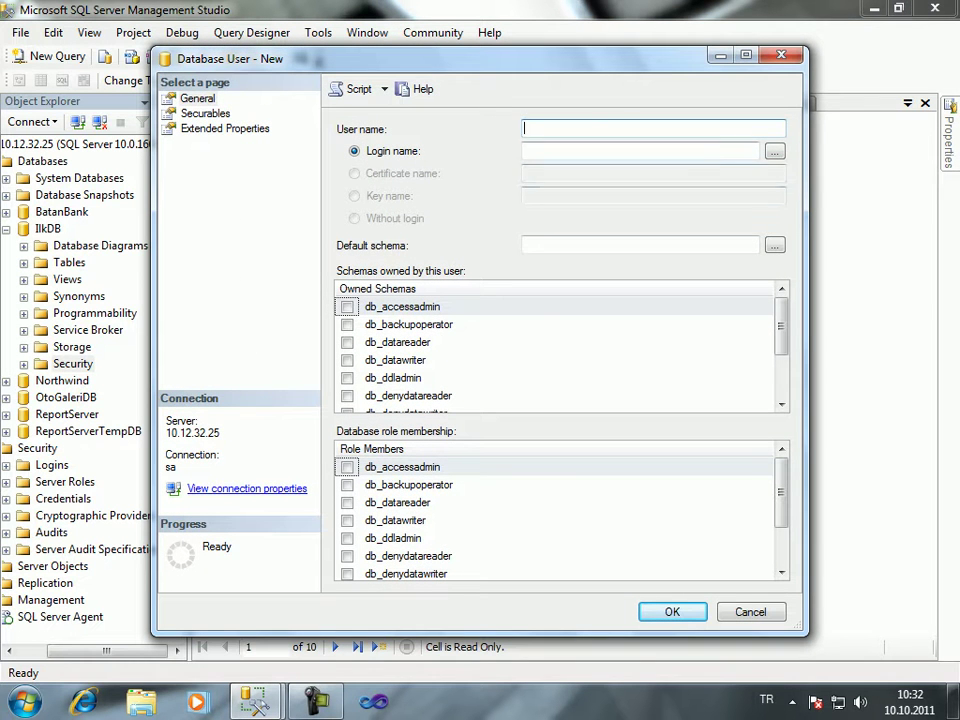
Enter the user name and pick the newly created login as its login name
{"action": "type", "text": "Bell"}
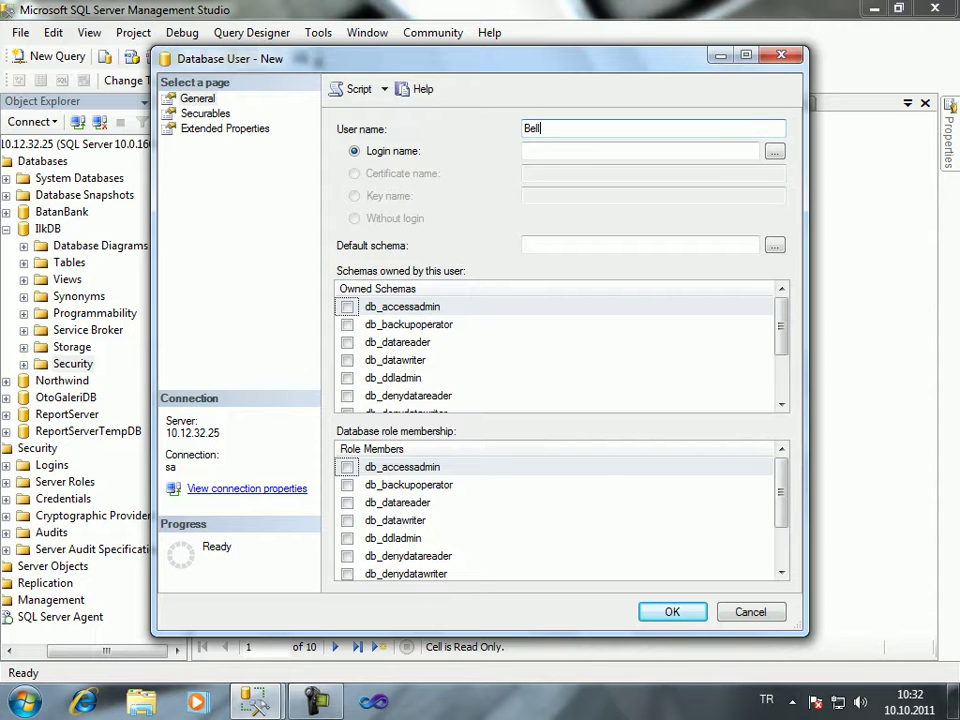
{"action": "type", "text": "ucci"}
{"action": "key", "text": "Tab"}
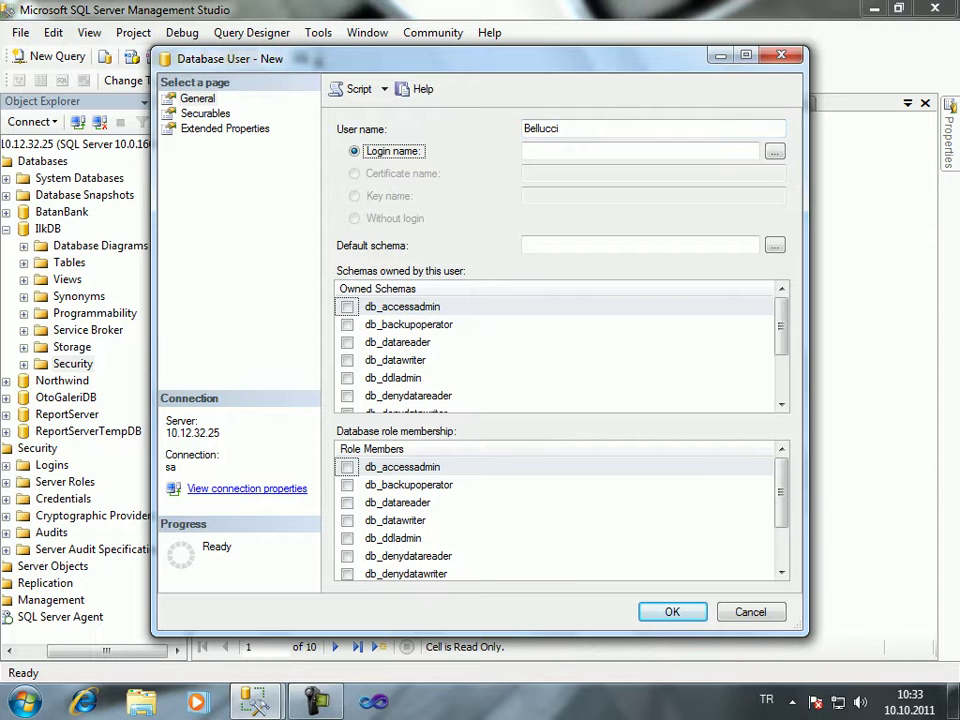
{"action": "left_click", "coordinate": [525, 151]}
{"action": "key", "text": "Tab"}
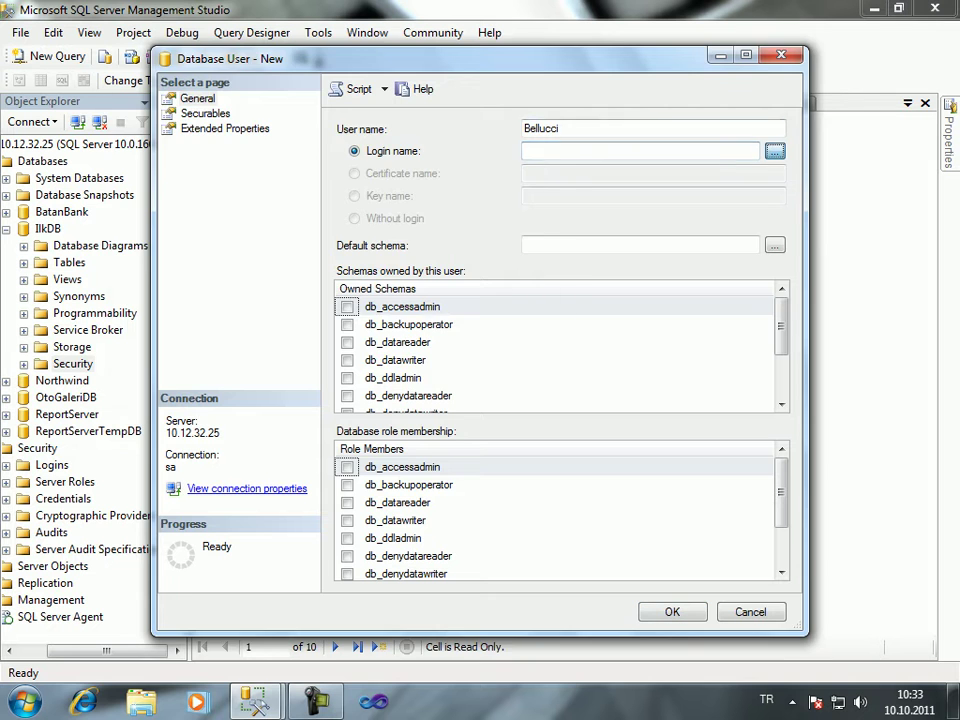
{"action": "key", "text": "space"}
{"action": "key", "text": "space"}
{"action": "scroll", "coordinate": [350, 290], "scroll_direction": "down", "scroll_amount": 2}
{"action": "left_click", "coordinate": [149, 265]}
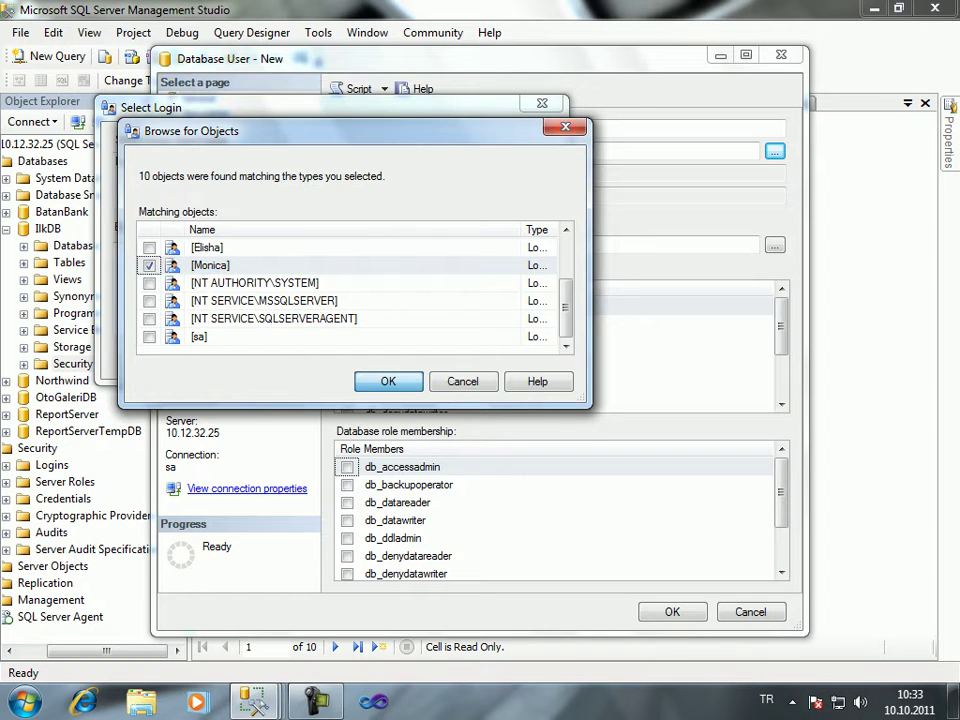
{"action": "key", "text": "Return"}
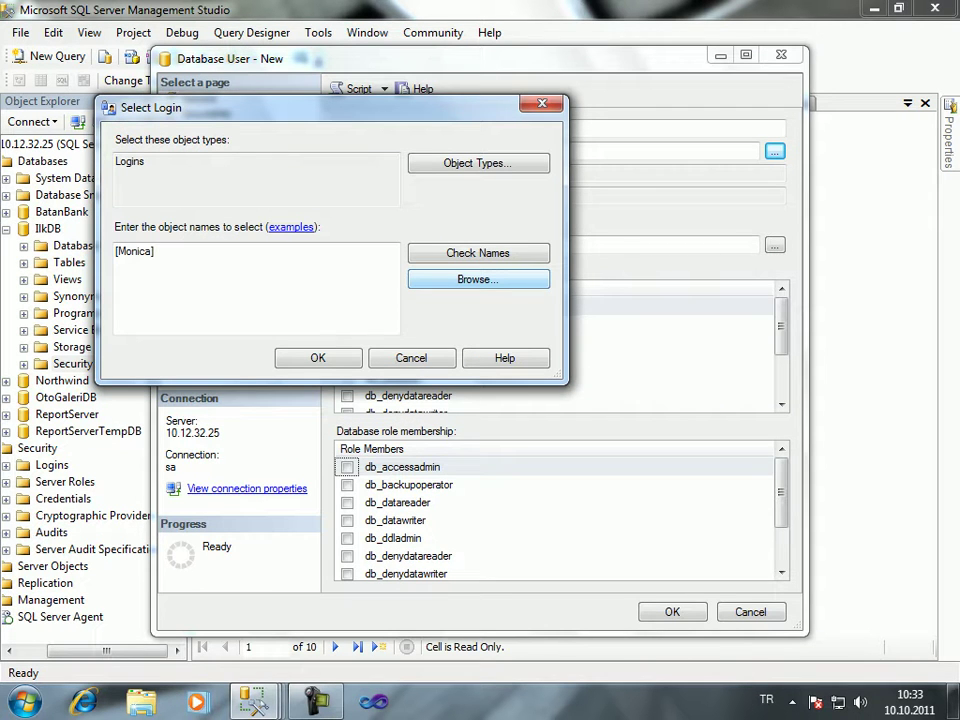
{"action": "key", "text": "Return"}
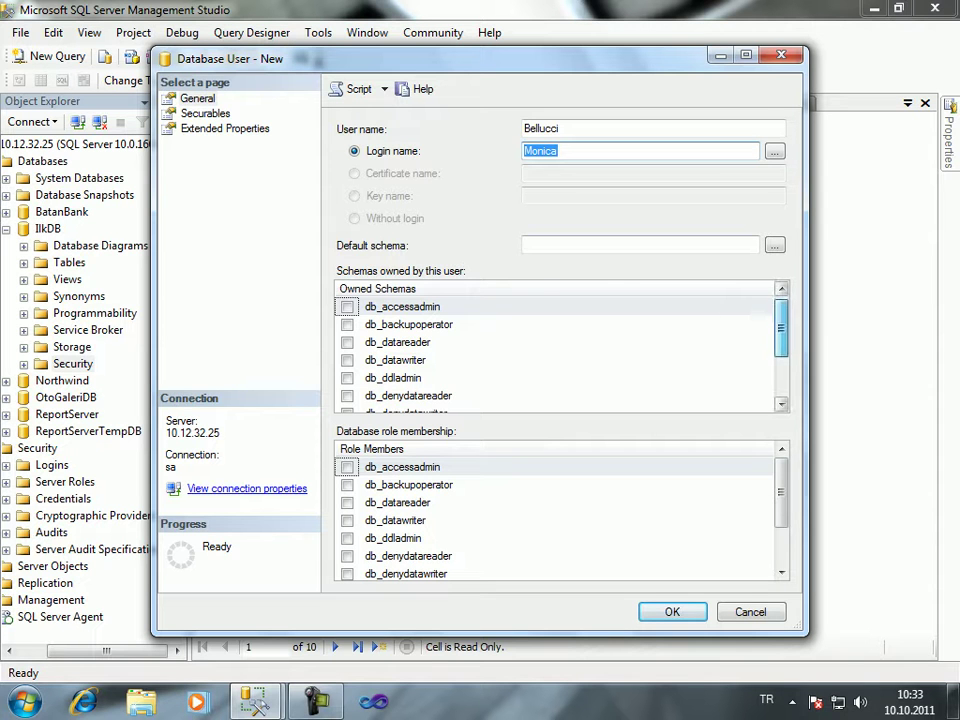
{"action": "scroll", "coordinate": [560, 350], "scroll_direction": "down", "scroll_amount": 2}
{"action": "scroll", "coordinate": [560, 350], "scroll_direction": "up", "scroll_amount": 2}
{"action": "scroll", "coordinate": [560, 510], "scroll_direction": "down", "scroll_amount": 2}
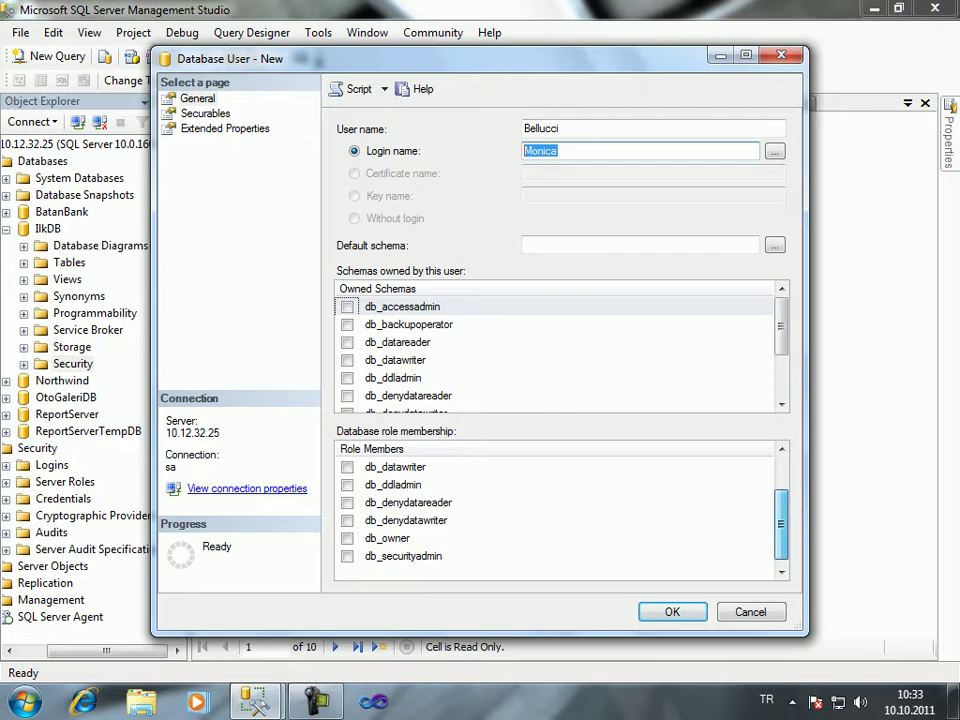
{"action": "scroll", "coordinate": [560, 510], "scroll_direction": "up", "scroll_amount": 2}
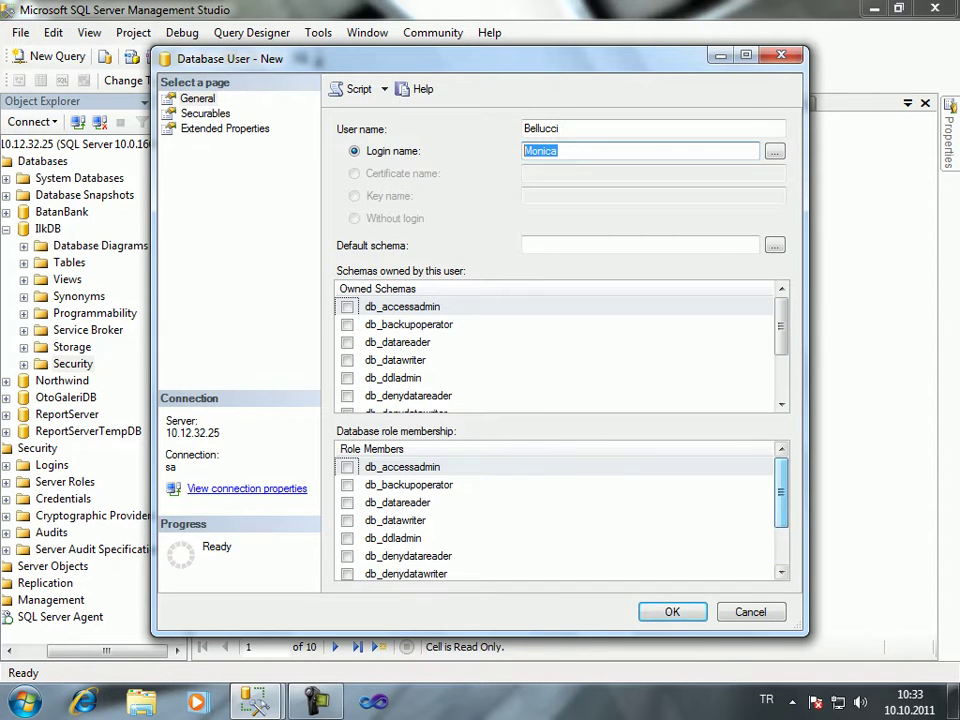
{"action": "left_click_drag", "start_coordinate": [400, 58], "coordinate": [389, 13]}
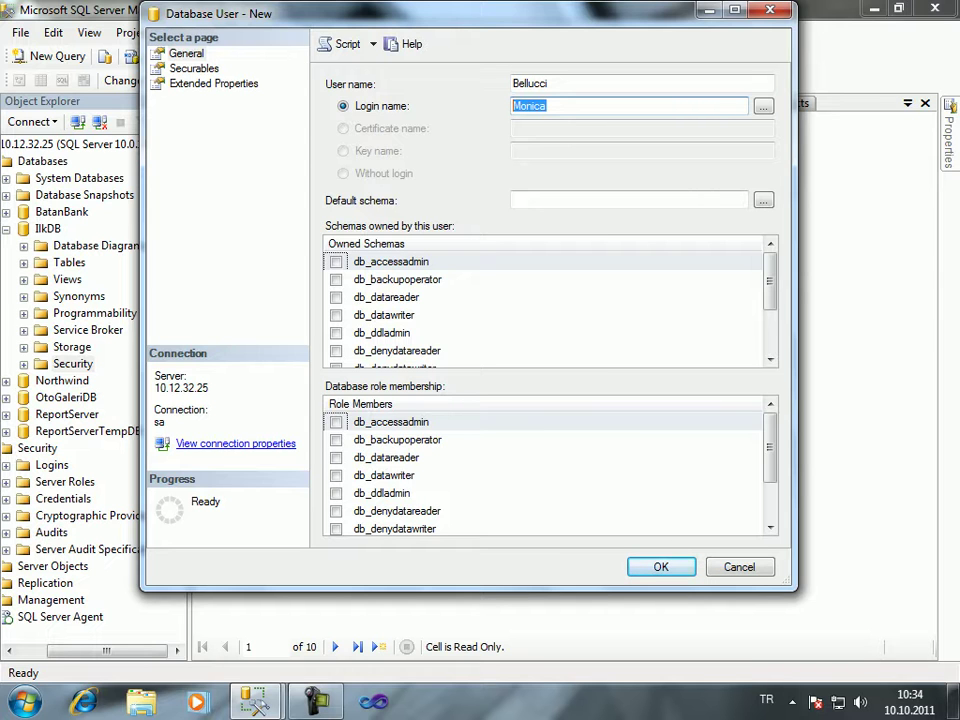
Add all objects of type Tables to the user's securables so dbo.Table_1 is listed
{"action": "left_click", "coordinate": [193, 68]}
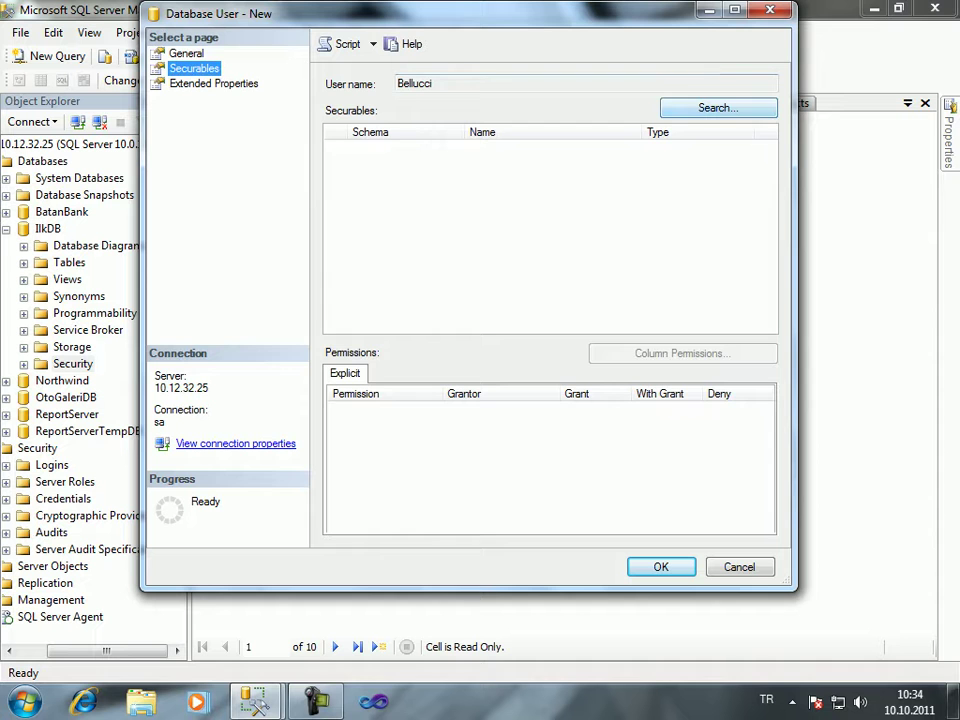
{"action": "left_click", "coordinate": [718, 107]}
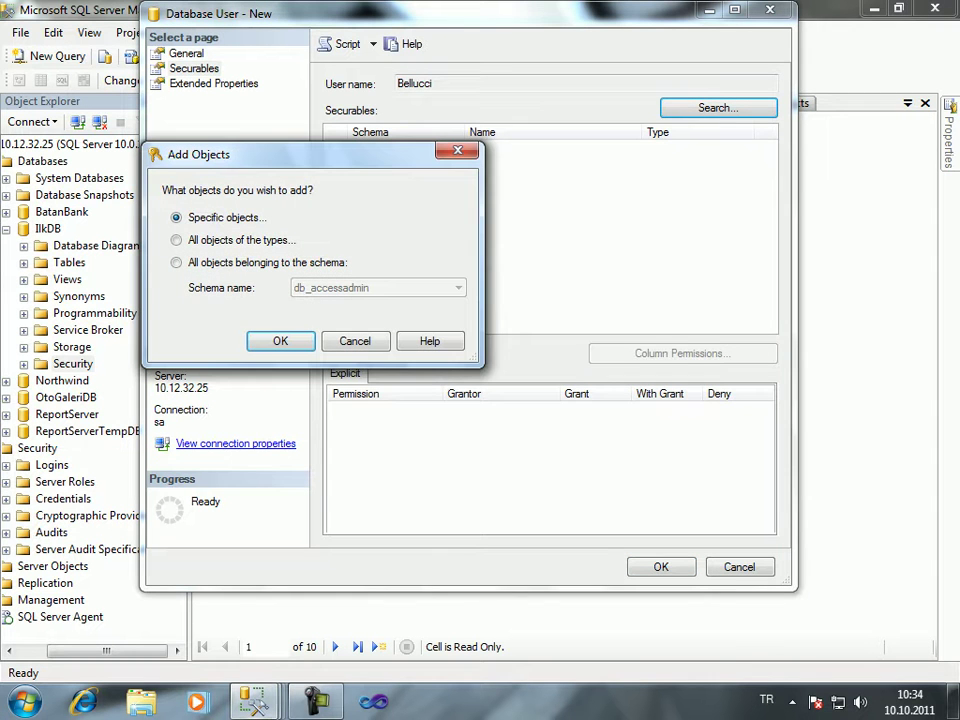
{"action": "left_click", "coordinate": [176, 240]}
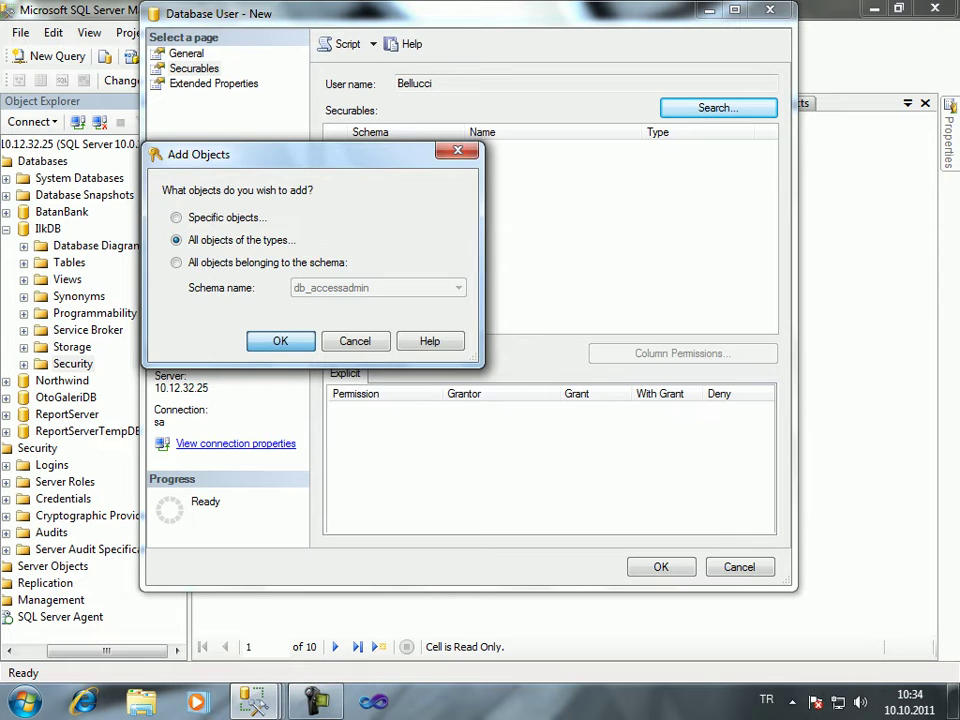
{"action": "key", "text": "Return"}
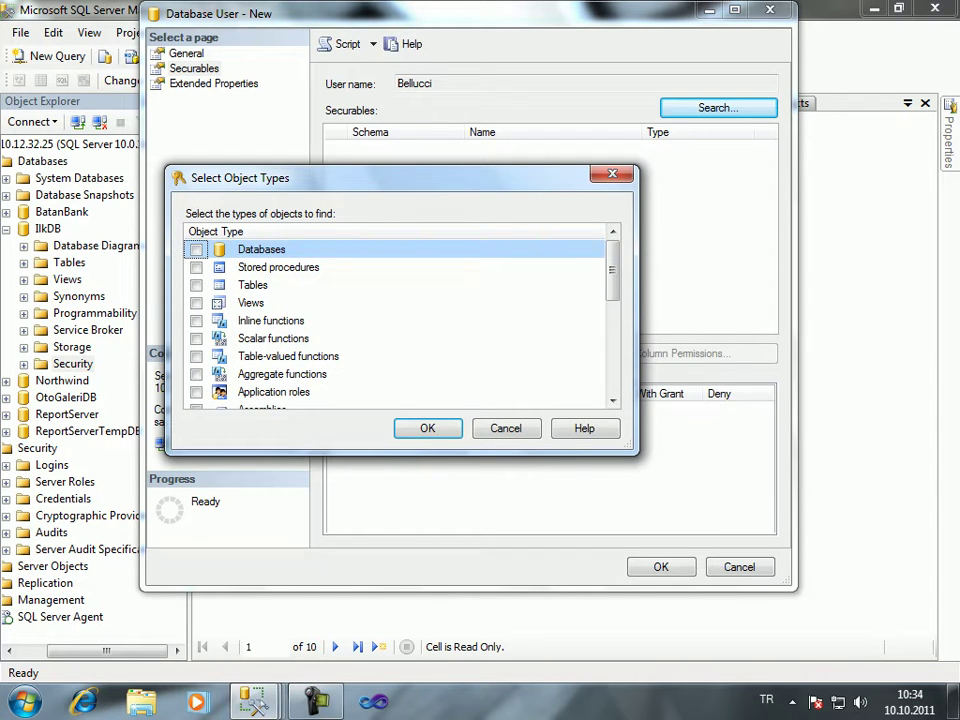
{"action": "left_click", "coordinate": [196, 285]}
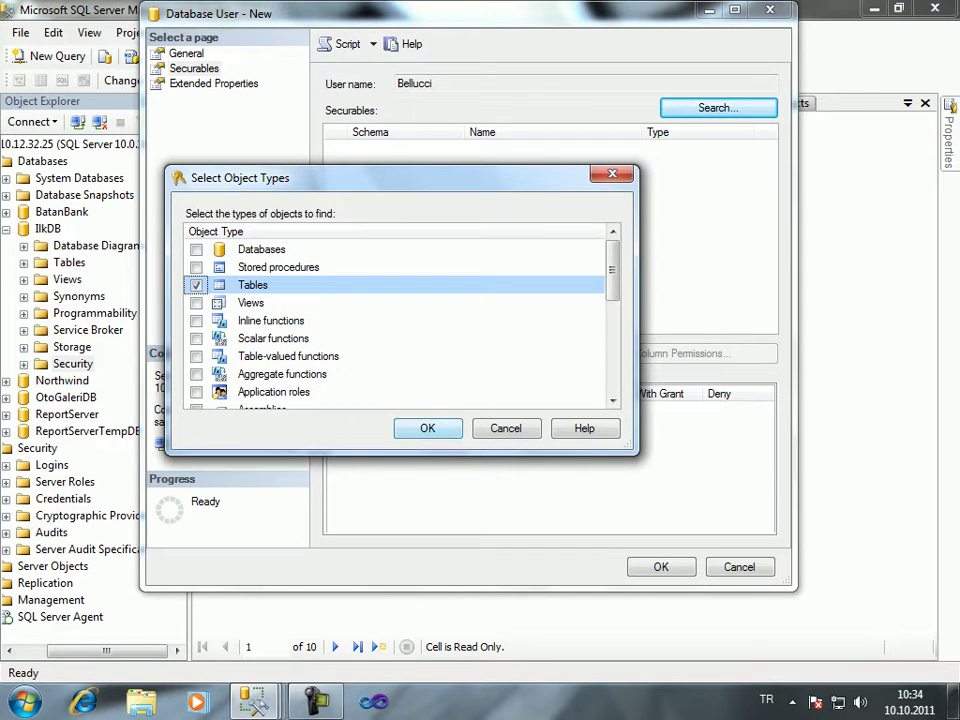
{"action": "key", "text": "Tab"}
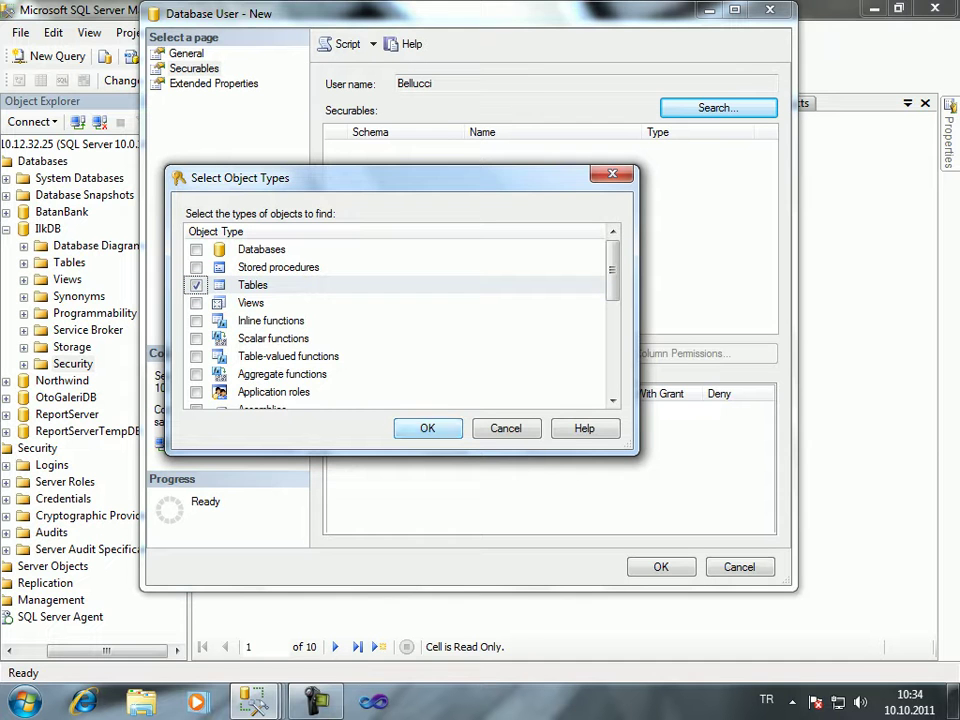
{"action": "scroll", "coordinate": [400, 320], "scroll_direction": "down", "scroll_amount": 1}
{"action": "scroll", "coordinate": [400, 320], "scroll_direction": "down", "scroll_amount": 3}
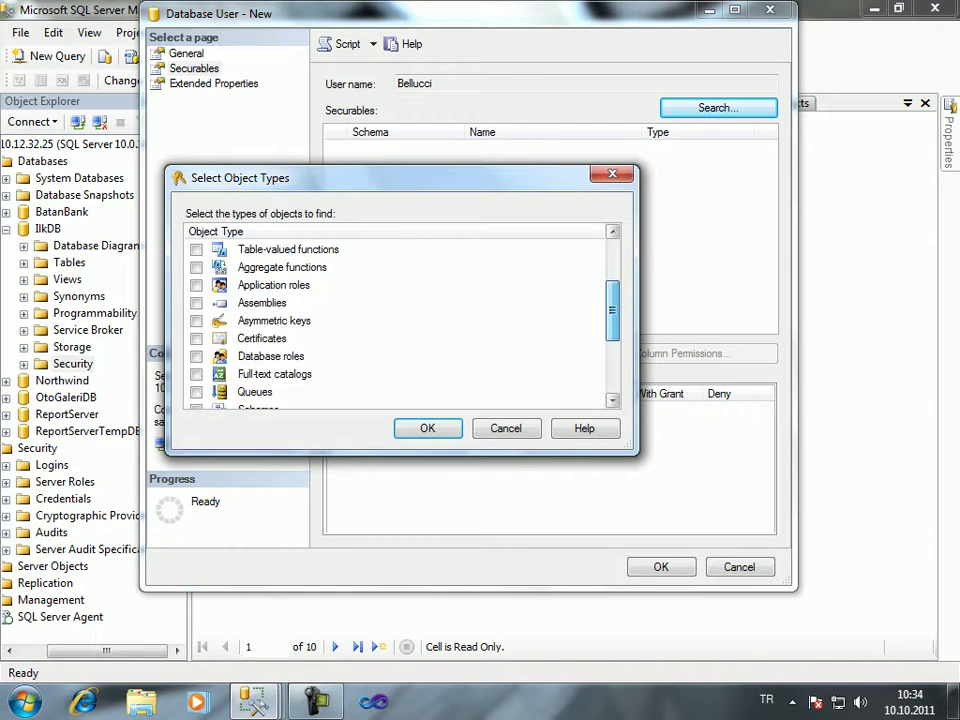
{"action": "scroll", "coordinate": [400, 320], "scroll_direction": "down", "scroll_amount": 1}
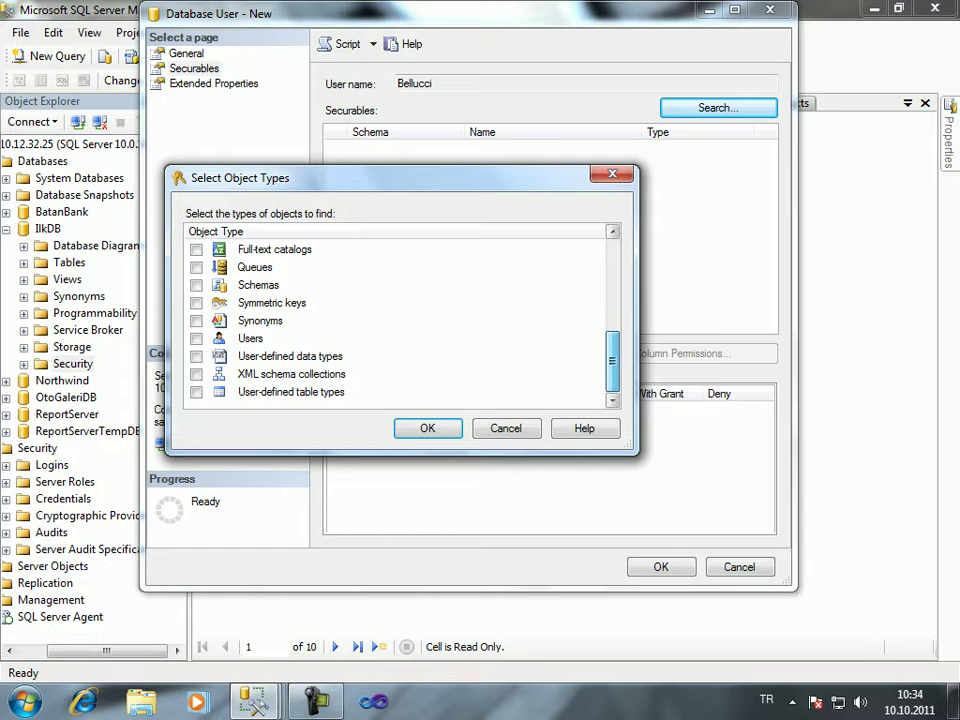
{"action": "scroll", "coordinate": [400, 320], "scroll_direction": "up", "scroll_amount": 5}
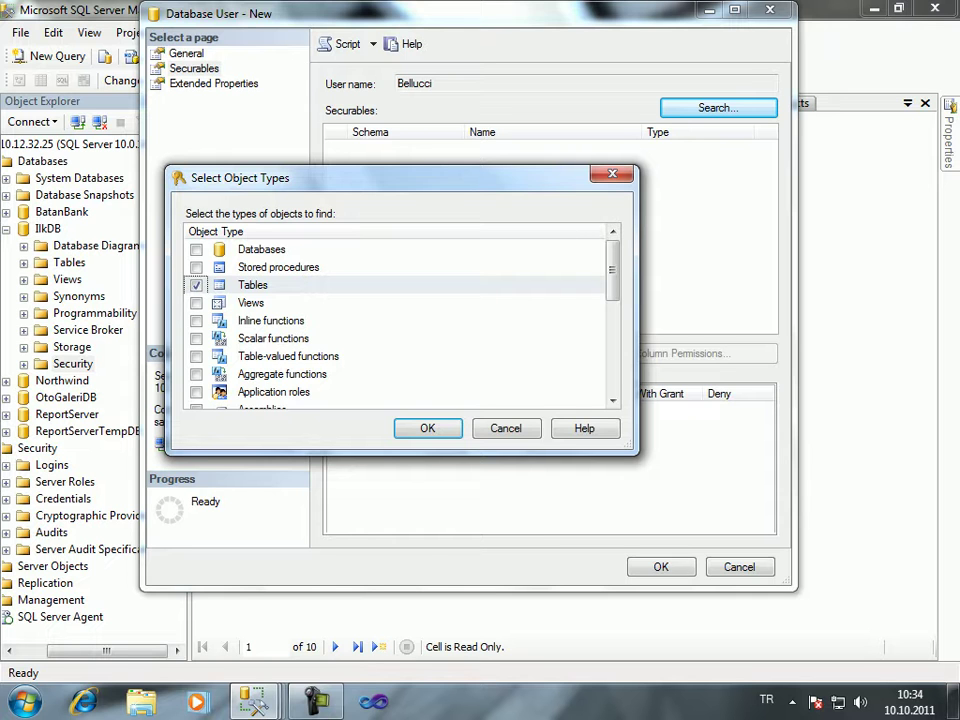
{"action": "key", "text": "Return"}
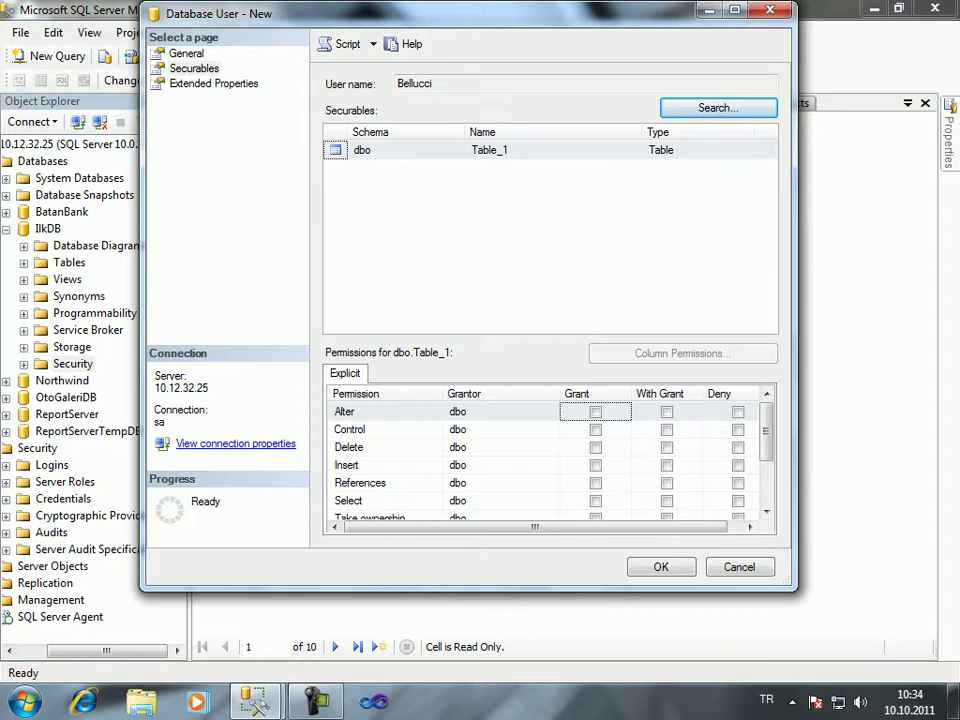
Maximize the new user dialog and select dbo.Table_1 to list its ten permissions, including Alter
{"action": "key", "text": "super+Up"}
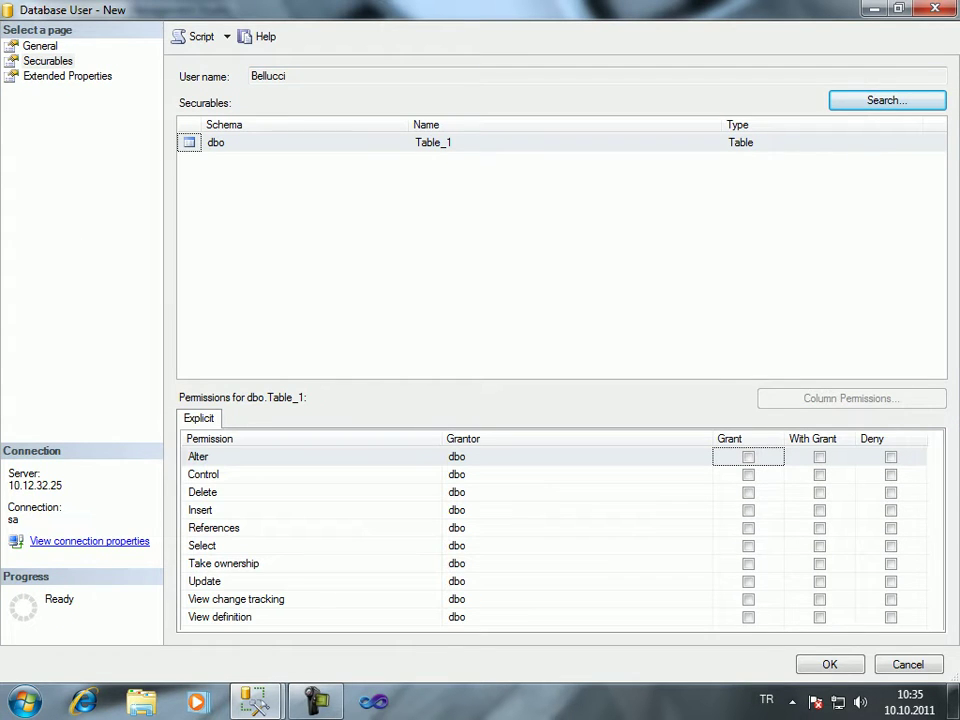
{"action": "left_click", "coordinate": [433, 142]}
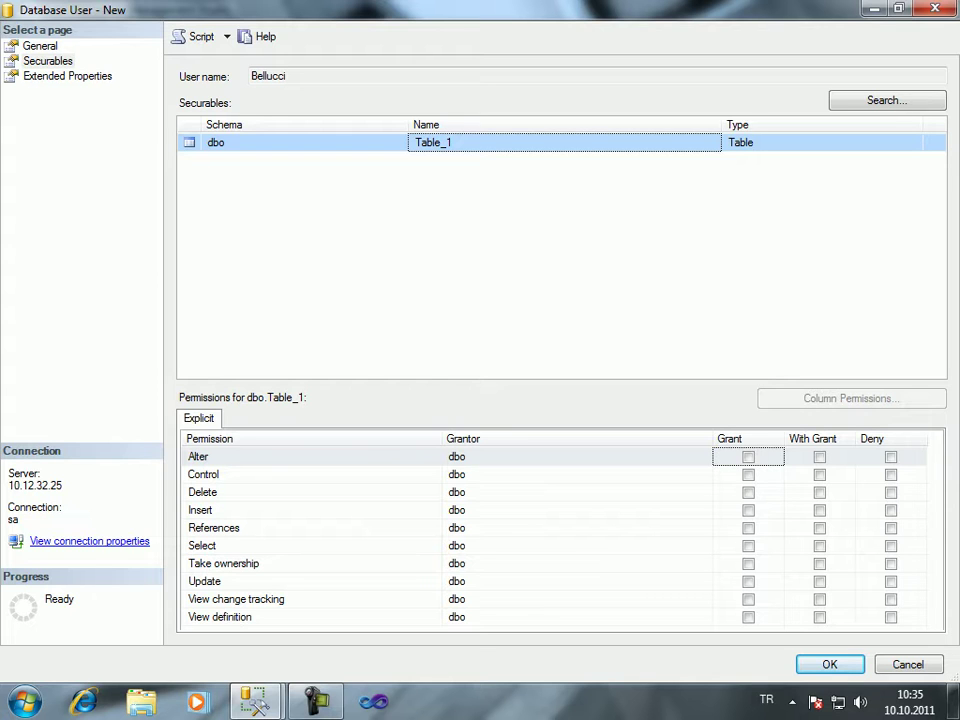
{"action": "left_click", "coordinate": [304, 142]}
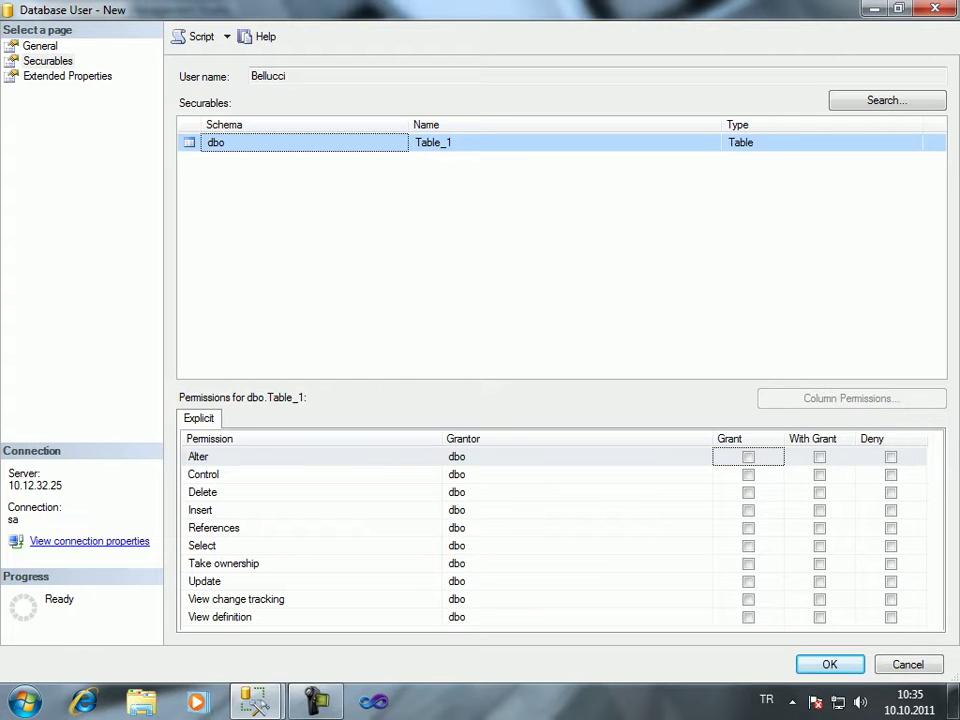
{"action": "left_click", "coordinate": [560, 456]}
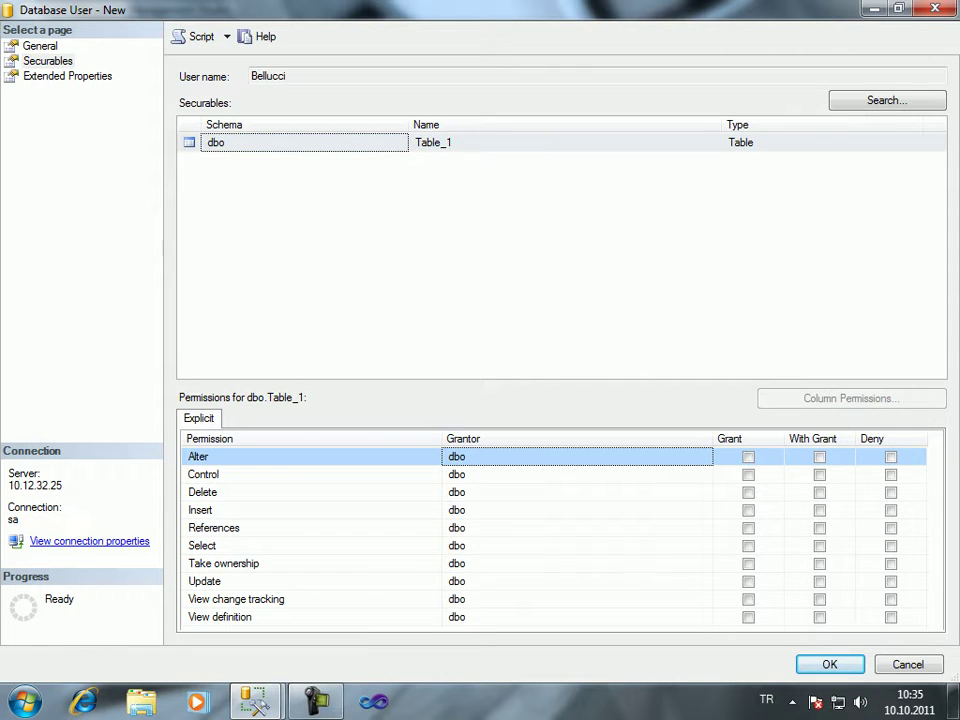
{"action": "left_click", "coordinate": [305, 142]}
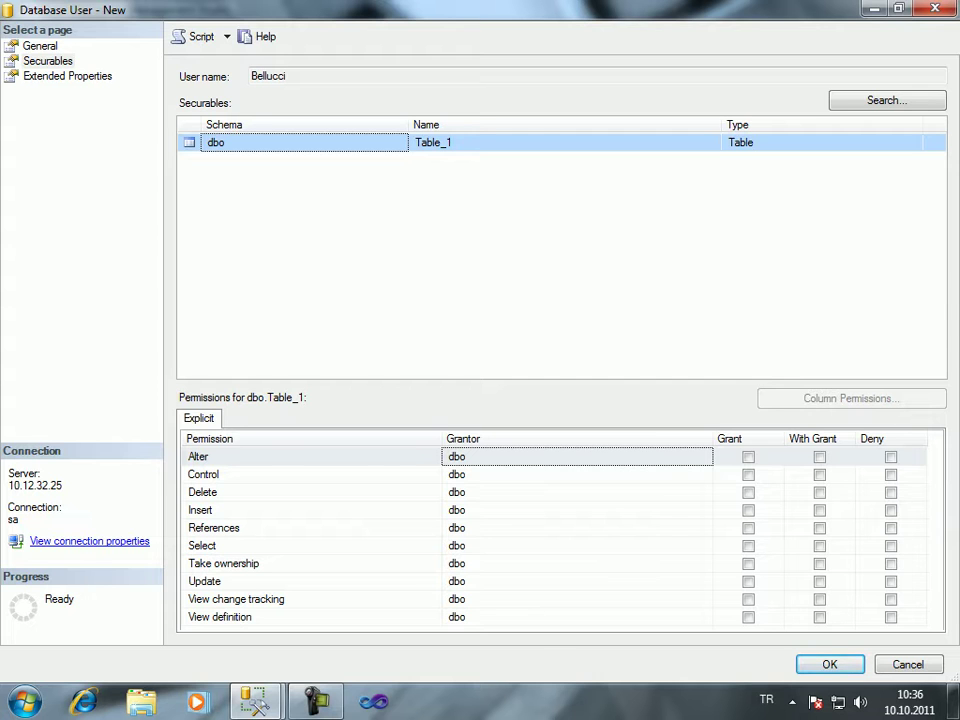
On dbo.Table_1, deny Alter and Delete and grant Insert to the new user
{"action": "left_click", "coordinate": [748, 457]}
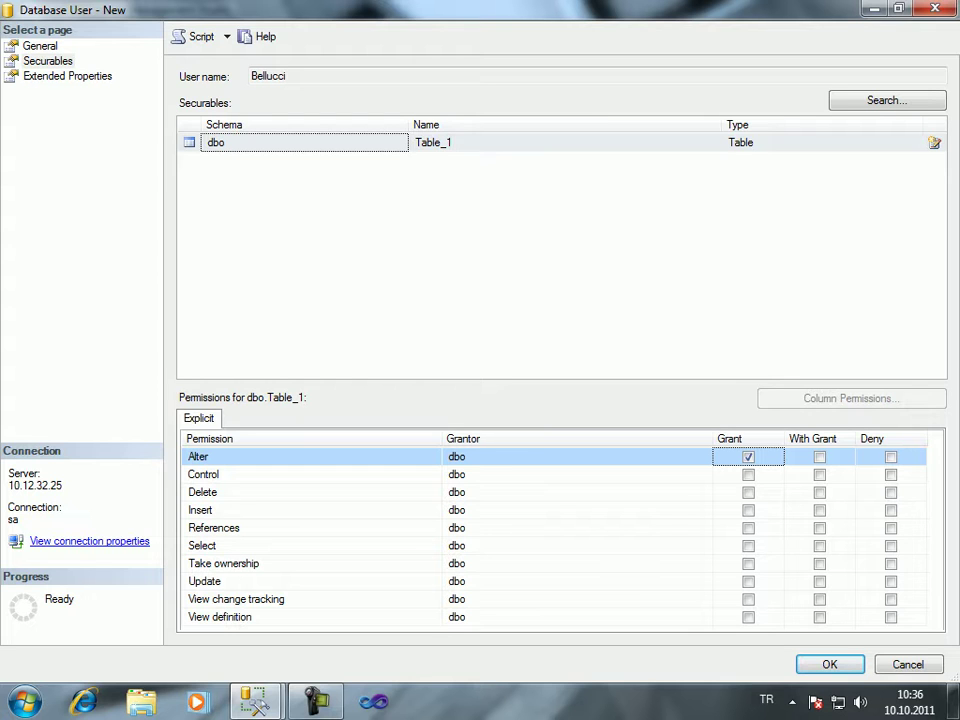
{"action": "left_click", "coordinate": [890, 457]}
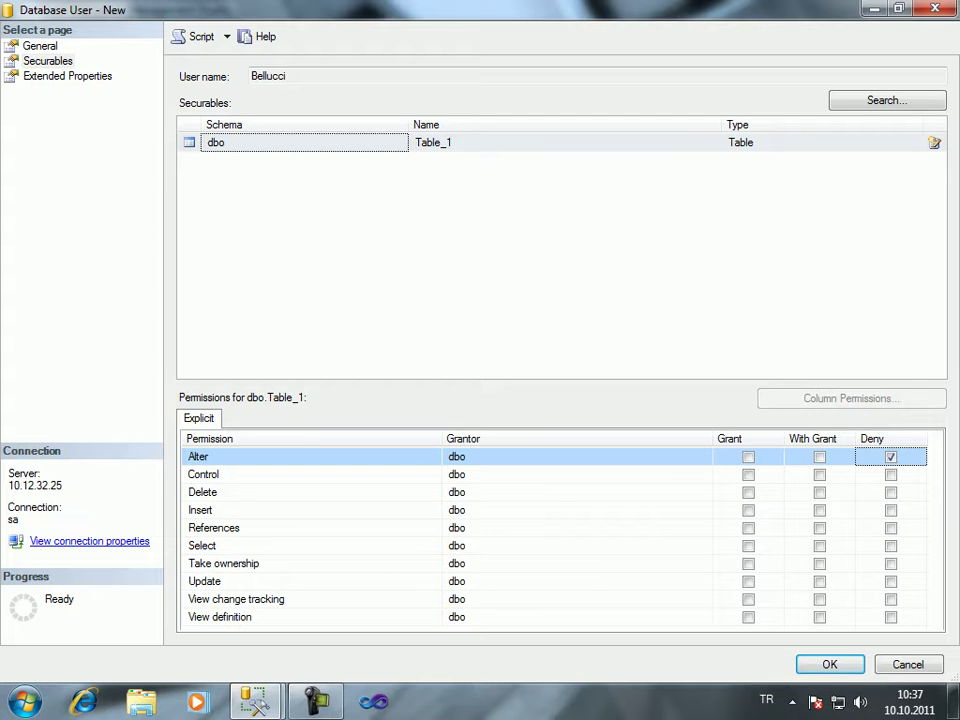
{"action": "left_click", "coordinate": [890, 492]}
{"action": "key", "text": "space"}
{"action": "left_click", "coordinate": [748, 492]}
{"action": "left_click", "coordinate": [890, 492]}
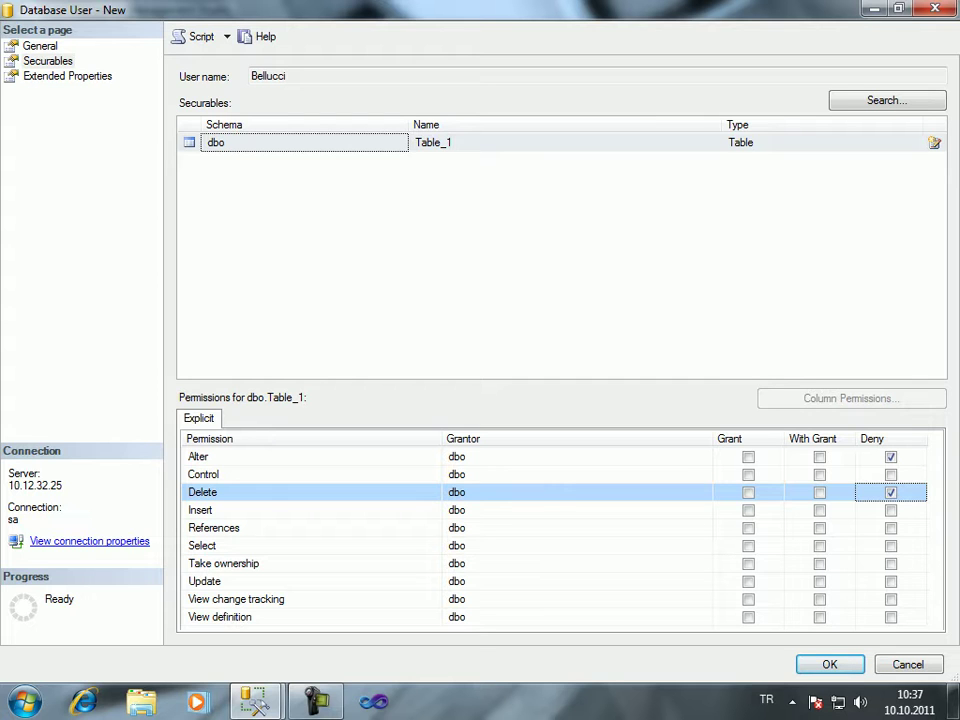
{"action": "left_click", "coordinate": [748, 510]}
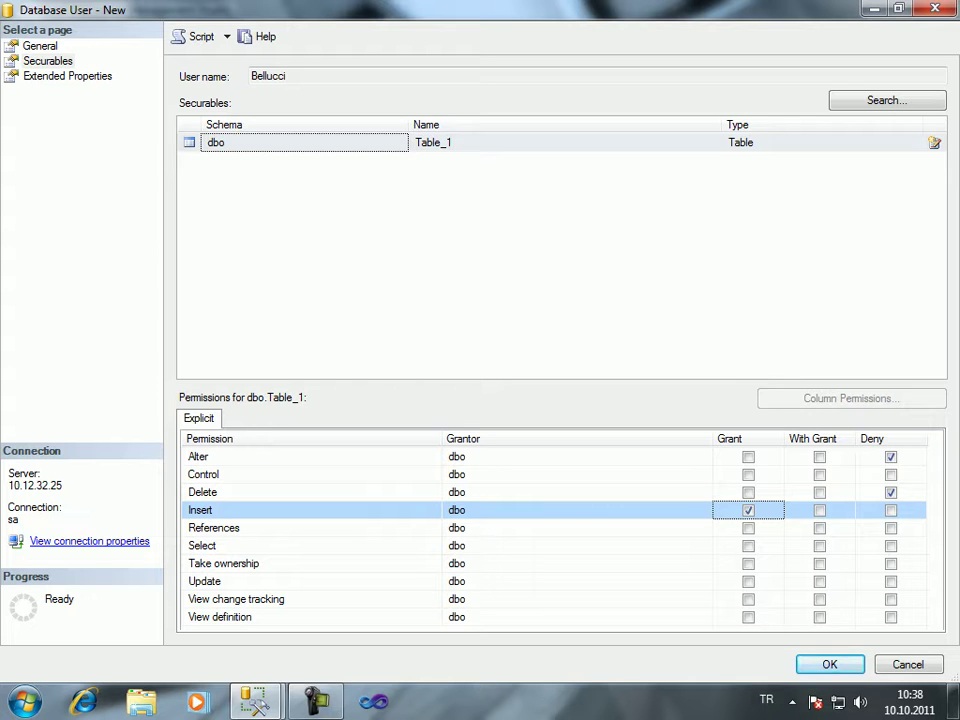
Grant Select on Table_1 with the With Grant option
{"action": "left_click", "coordinate": [748, 545]}
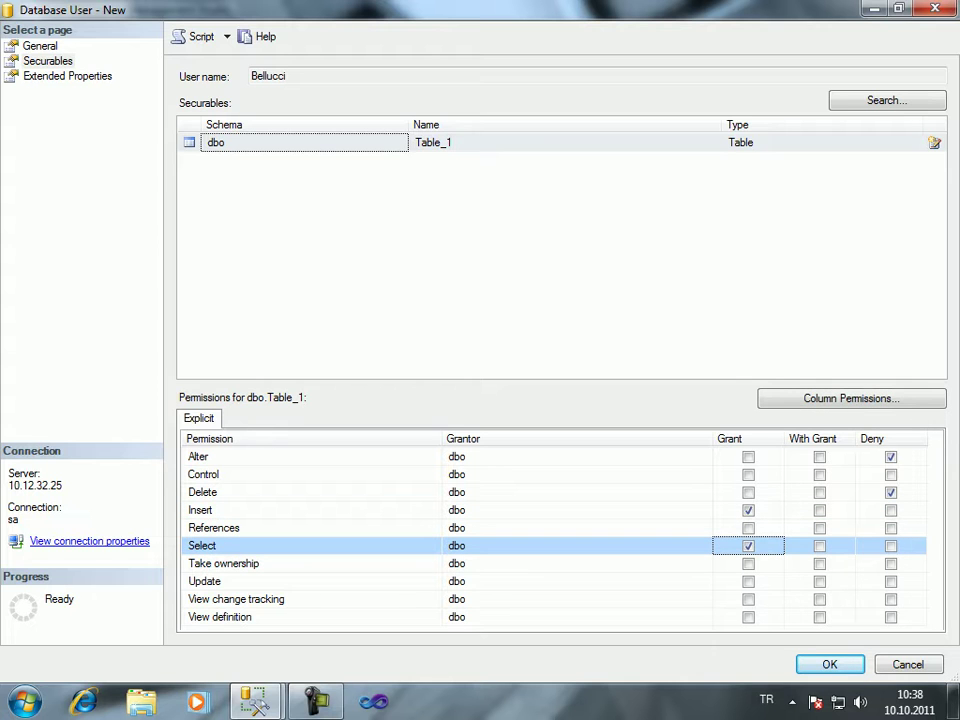
{"action": "left_click", "coordinate": [819, 545]}
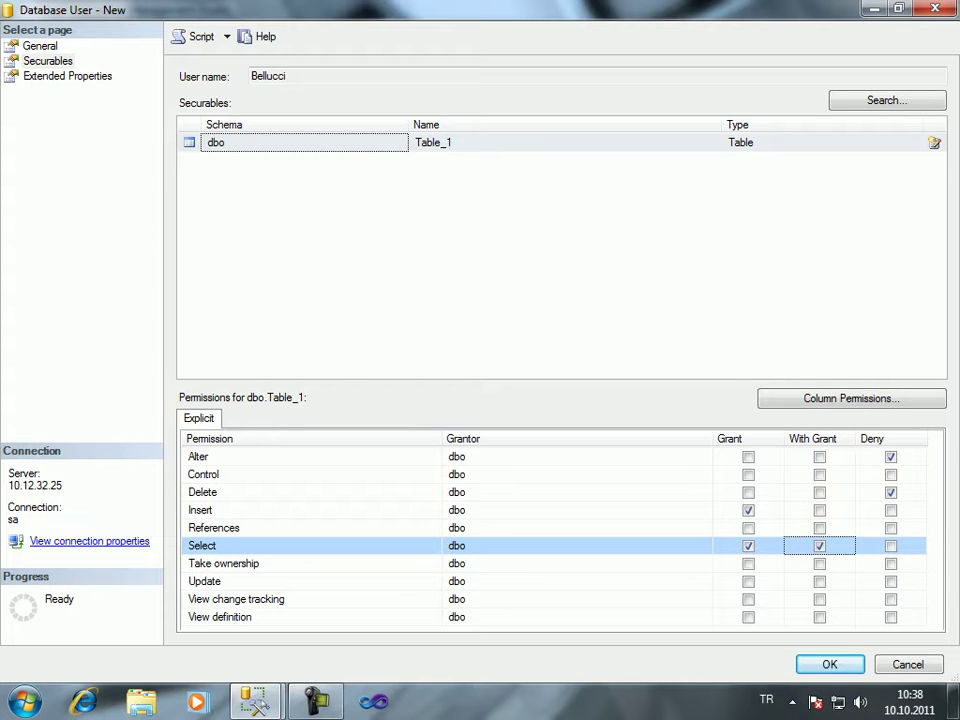
{"action": "left_click", "coordinate": [819, 545]}
{"action": "left_click", "coordinate": [748, 545]}
{"action": "left_click", "coordinate": [819, 545]}
Grant Update and Alter on Table_1 and clear the Delete denial
{"action": "left_click", "coordinate": [210, 581]}
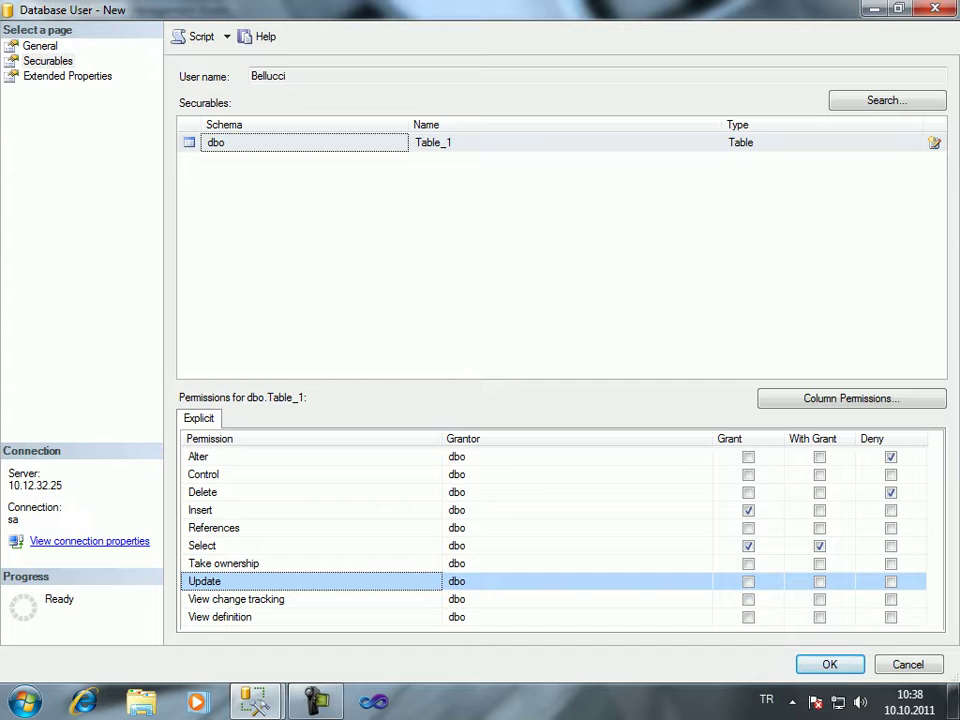
{"action": "left_click", "coordinate": [748, 581]}
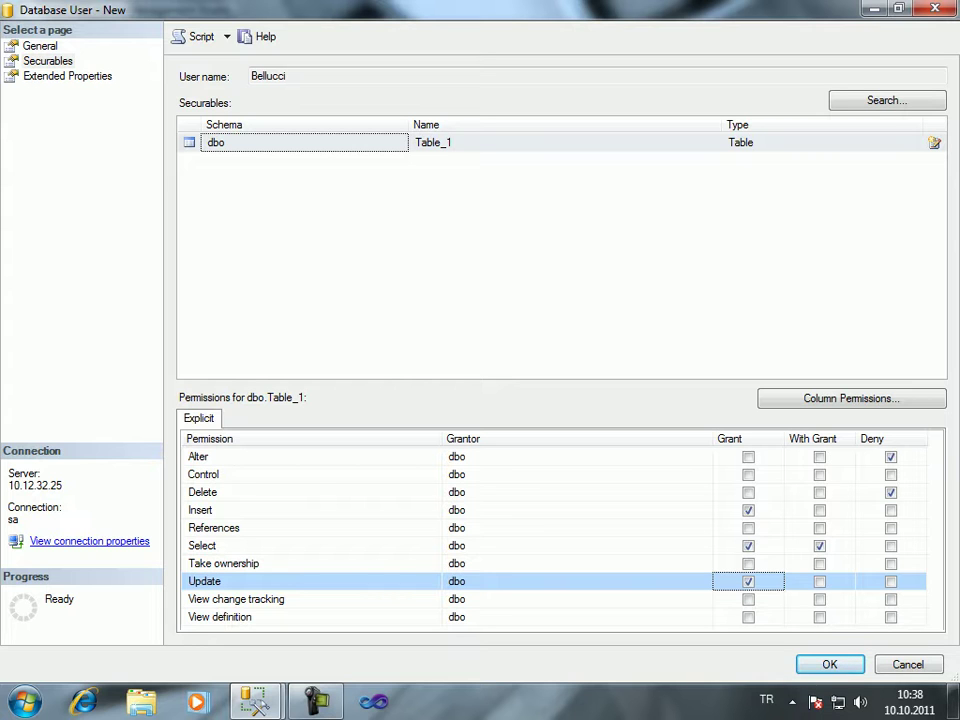
{"action": "left_click", "coordinate": [748, 457]}
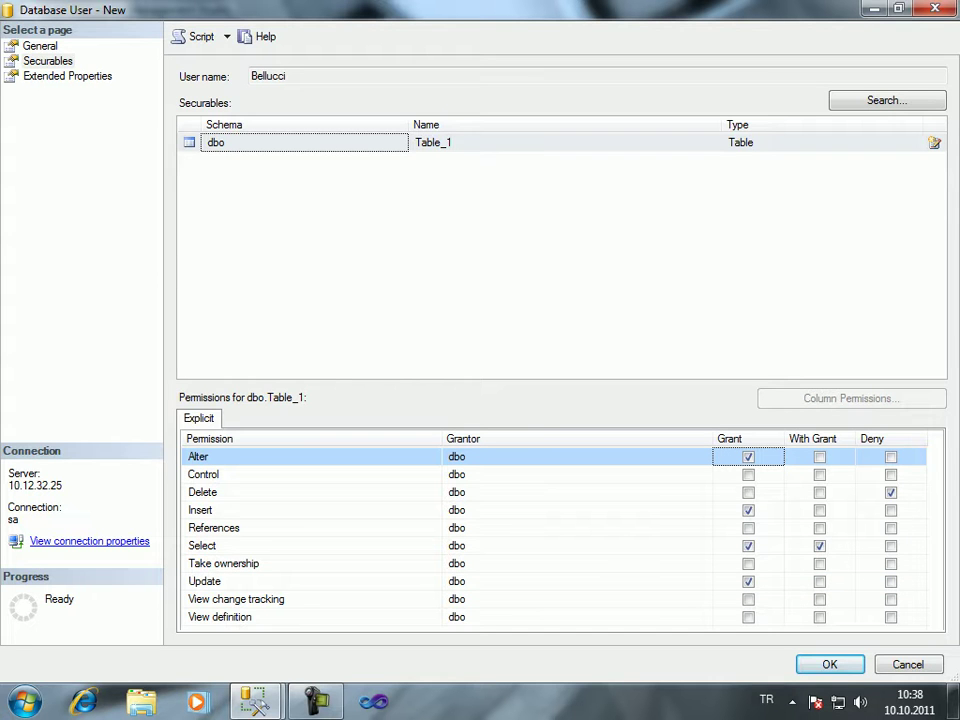
{"action": "left_click", "coordinate": [748, 474]}
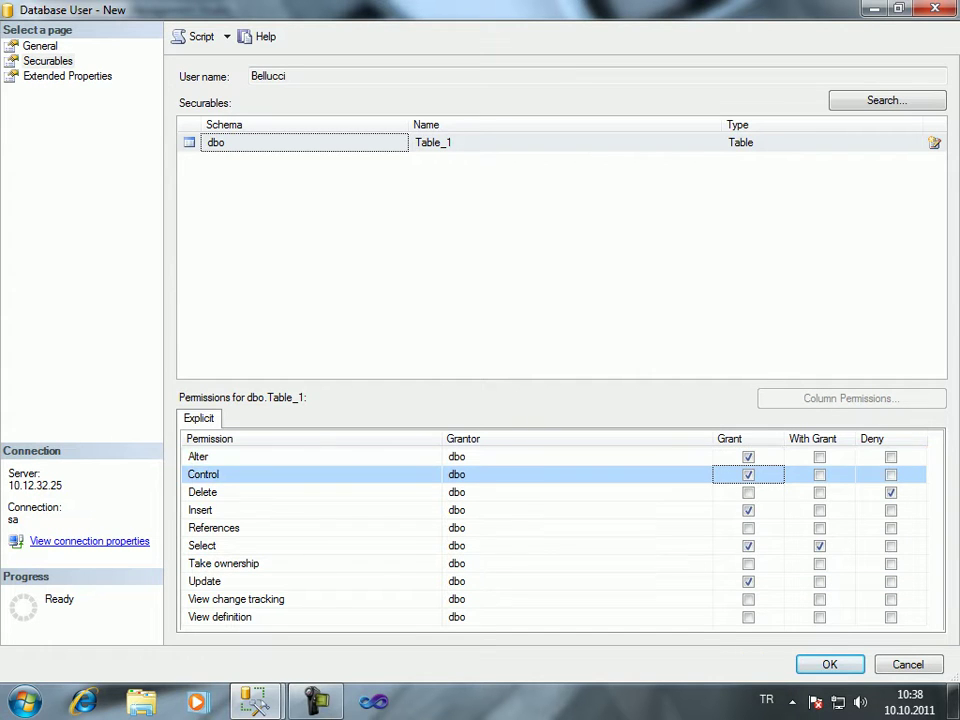
{"action": "left_click", "coordinate": [748, 492]}
{"action": "left_click", "coordinate": [748, 492]}
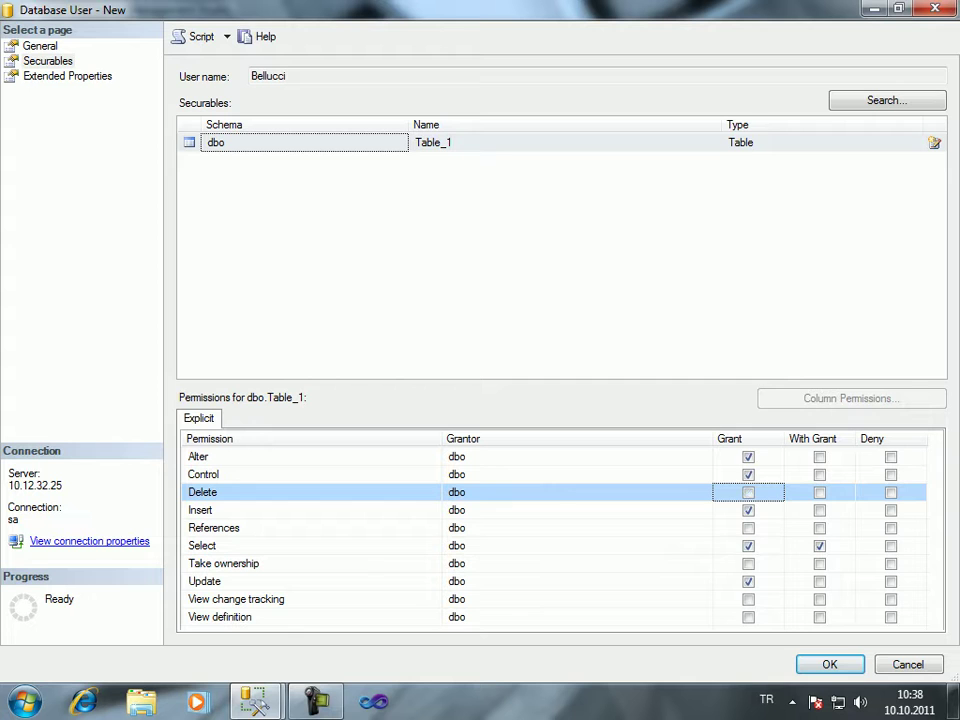
{"action": "left_click", "coordinate": [748, 474]}
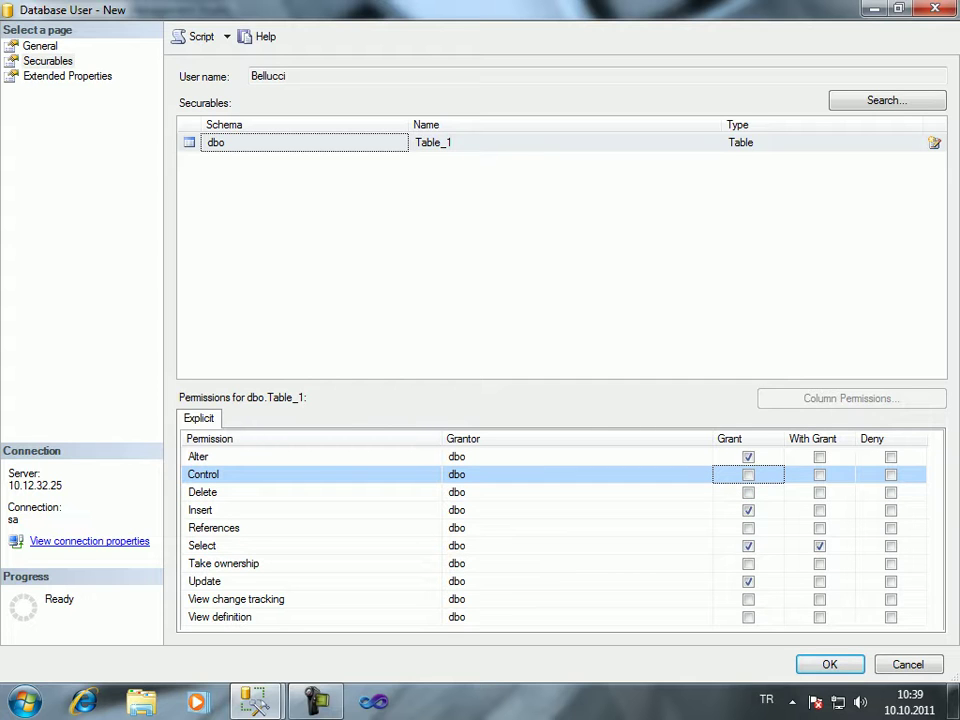
Review Table_1's permission rows, then open Column Permissions for Select
{"action": "left_click", "coordinate": [576, 492]}
{"action": "left_click", "coordinate": [576, 510]}
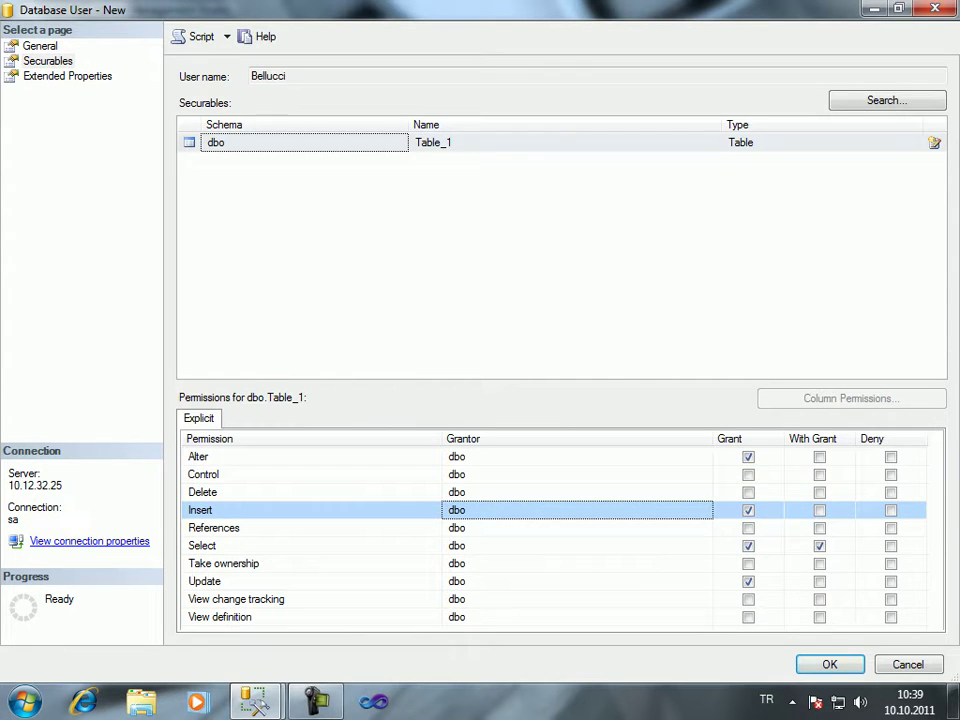
{"action": "left_click", "coordinate": [576, 528]}
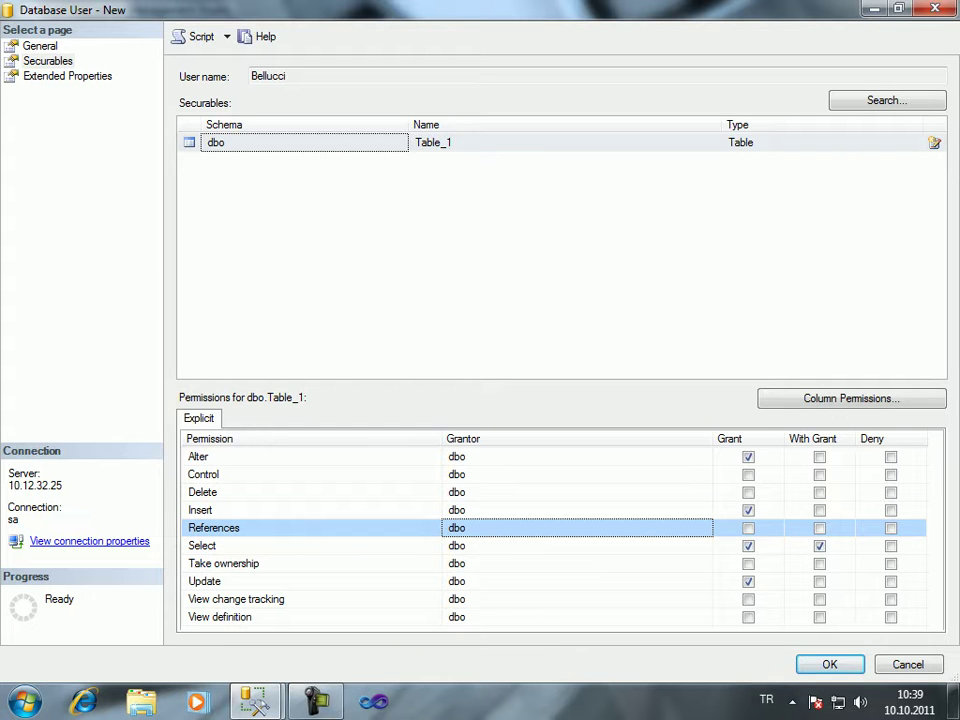
{"action": "left_click", "coordinate": [576, 545]}
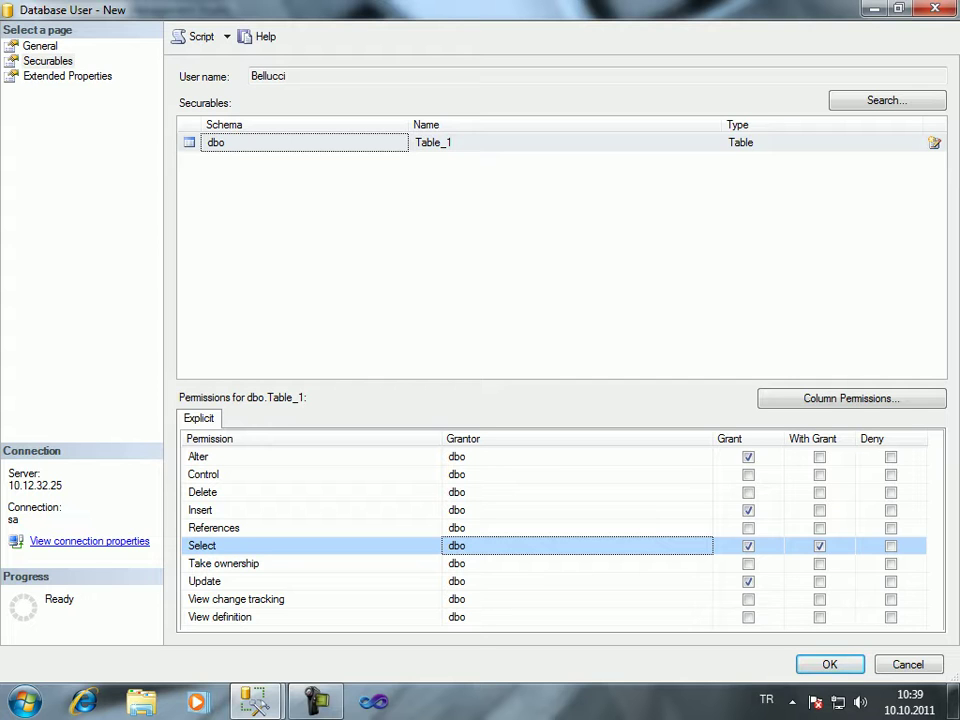
{"action": "left_click", "coordinate": [576, 581]}
{"action": "left_click", "coordinate": [576, 599]}
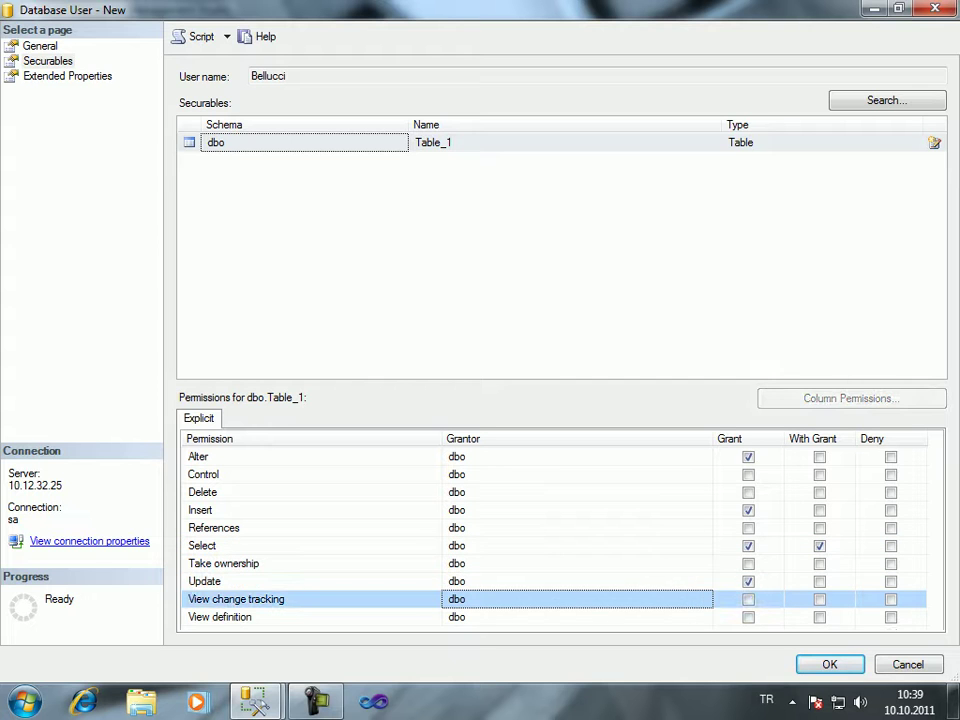
{"action": "left_click", "coordinate": [576, 617]}
{"action": "left_click", "coordinate": [576, 599]}
{"action": "left_click", "coordinate": [576, 581]}
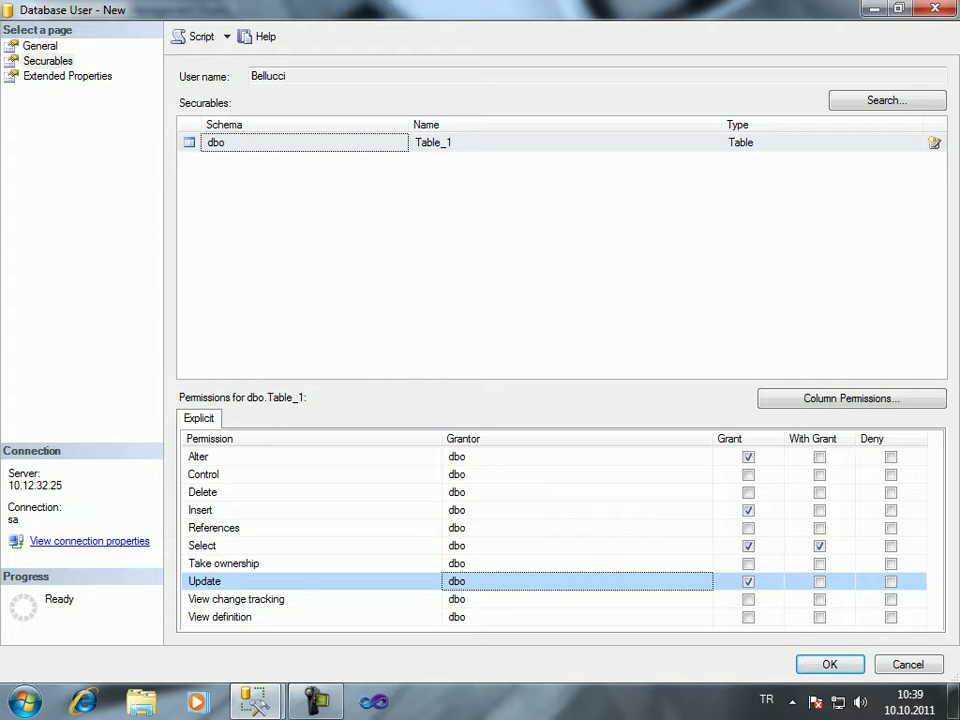
{"action": "left_click", "coordinate": [576, 545]}
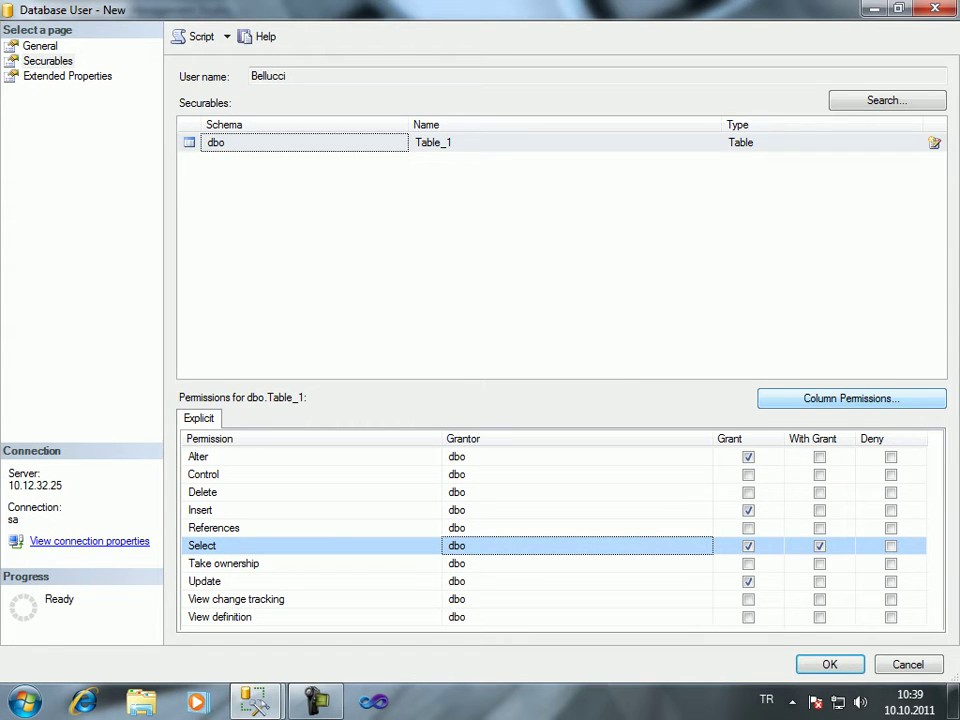
{"action": "left_click", "coordinate": [851, 398]}
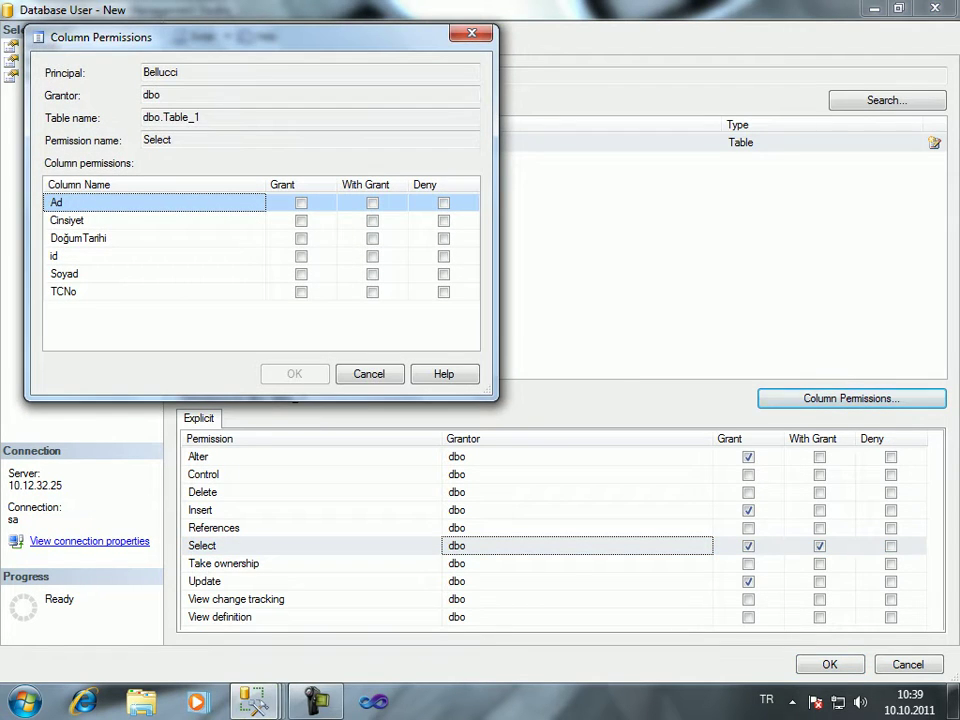
Grant Select on columns Ad and TCNo, deny it on Soyad, and confirm both dialogs
{"action": "left_click_drag", "start_coordinate": [250, 37], "coordinate": [428, 56]}
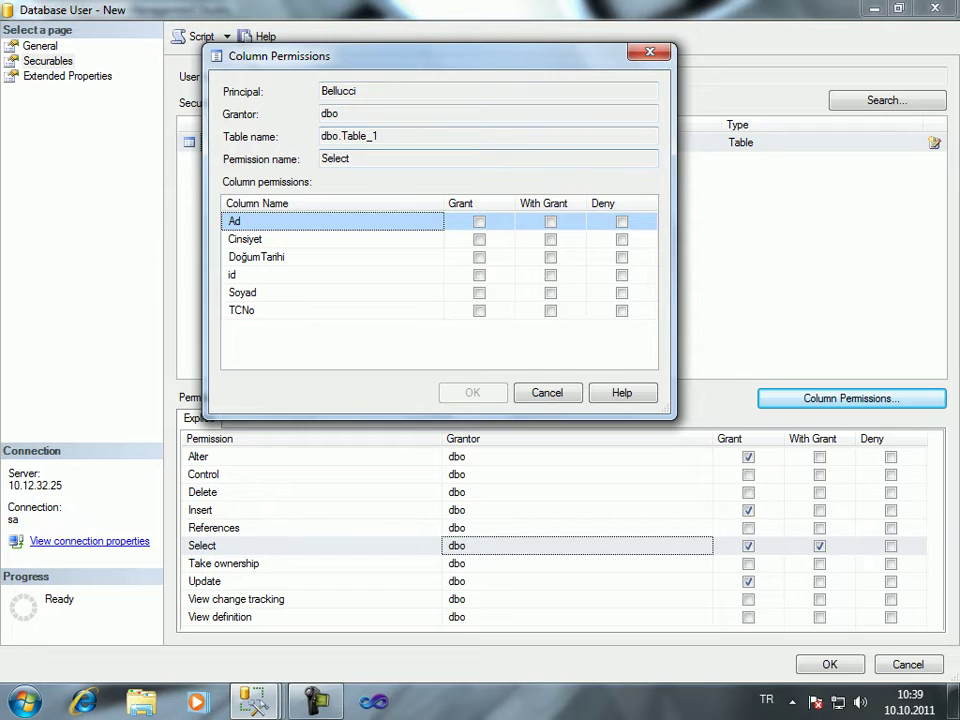
{"action": "key", "text": "shift+Tab"}
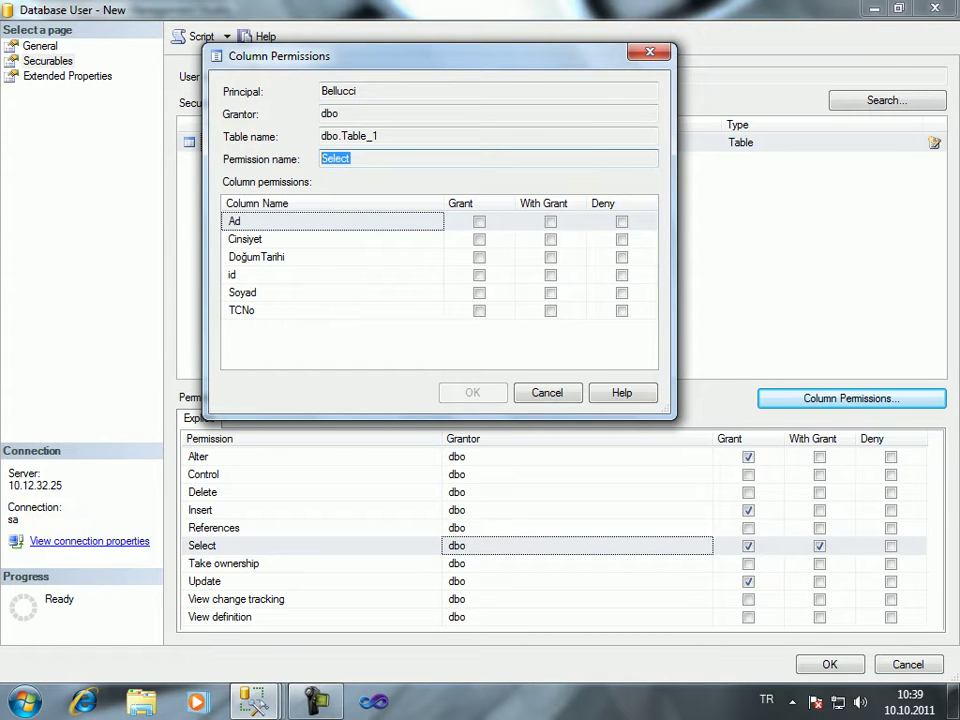
{"action": "left_click", "coordinate": [479, 221]}
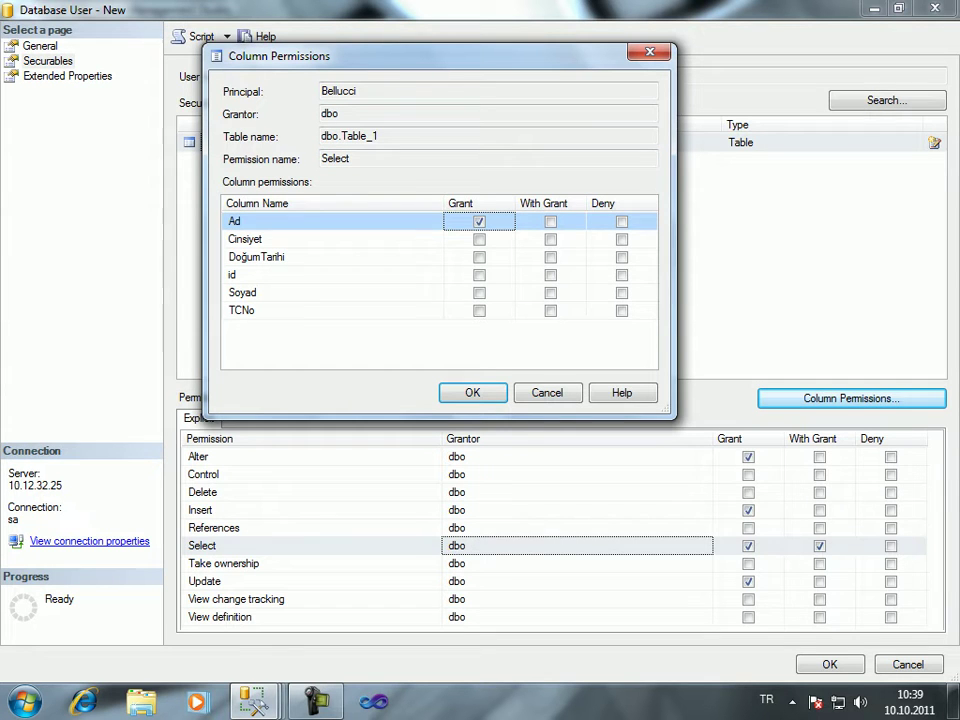
{"action": "left_click", "coordinate": [479, 310]}
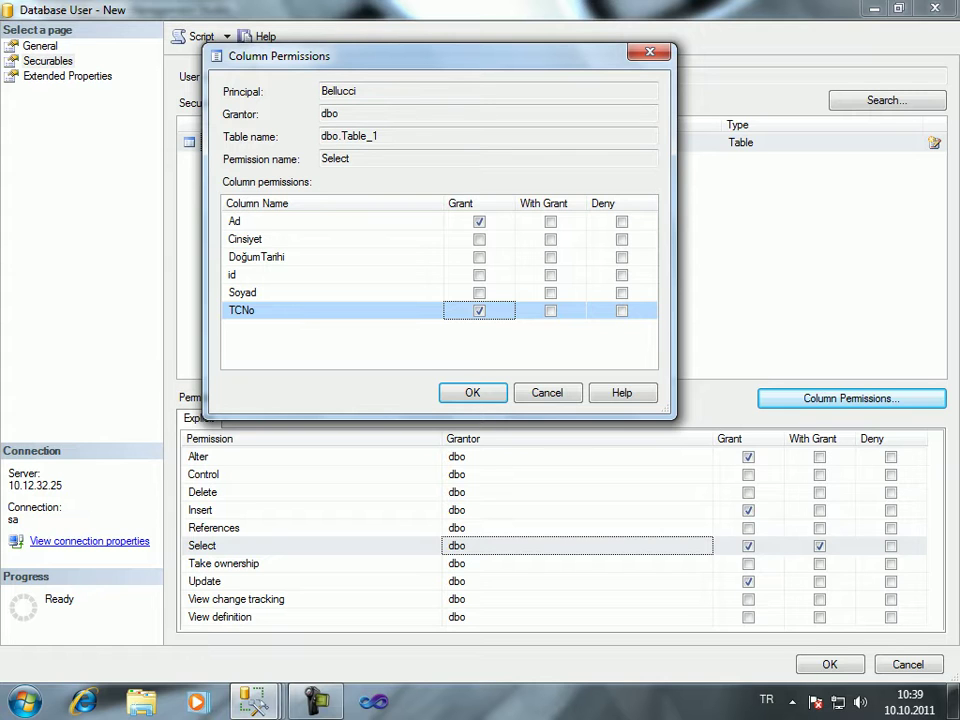
{"action": "left_click", "coordinate": [622, 292]}
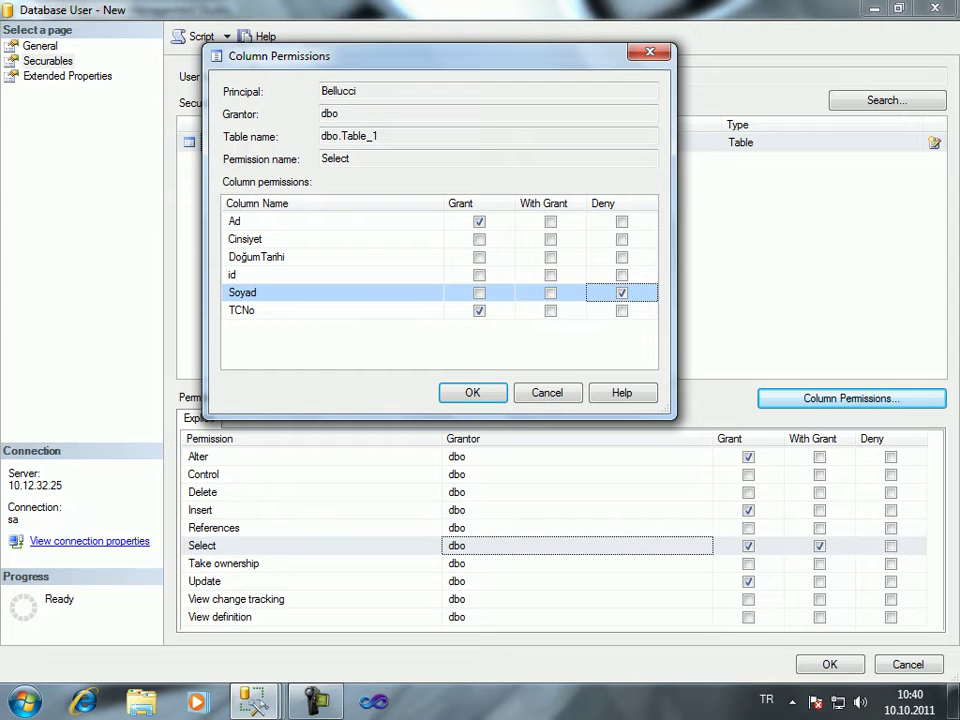
{"action": "key", "text": "Return"}
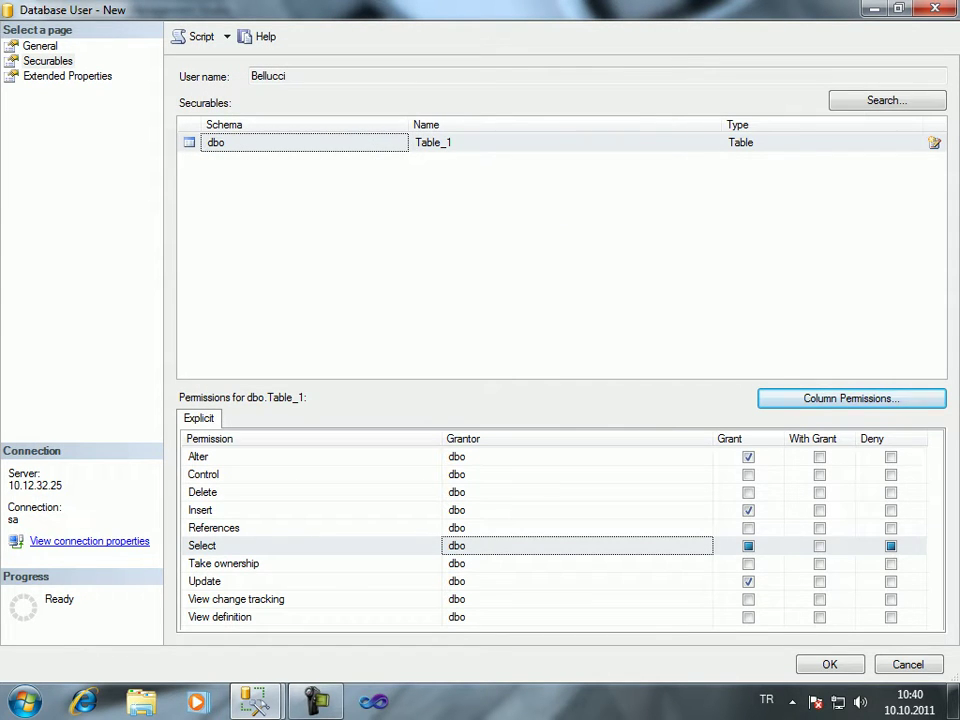
{"action": "key", "text": "Return"}
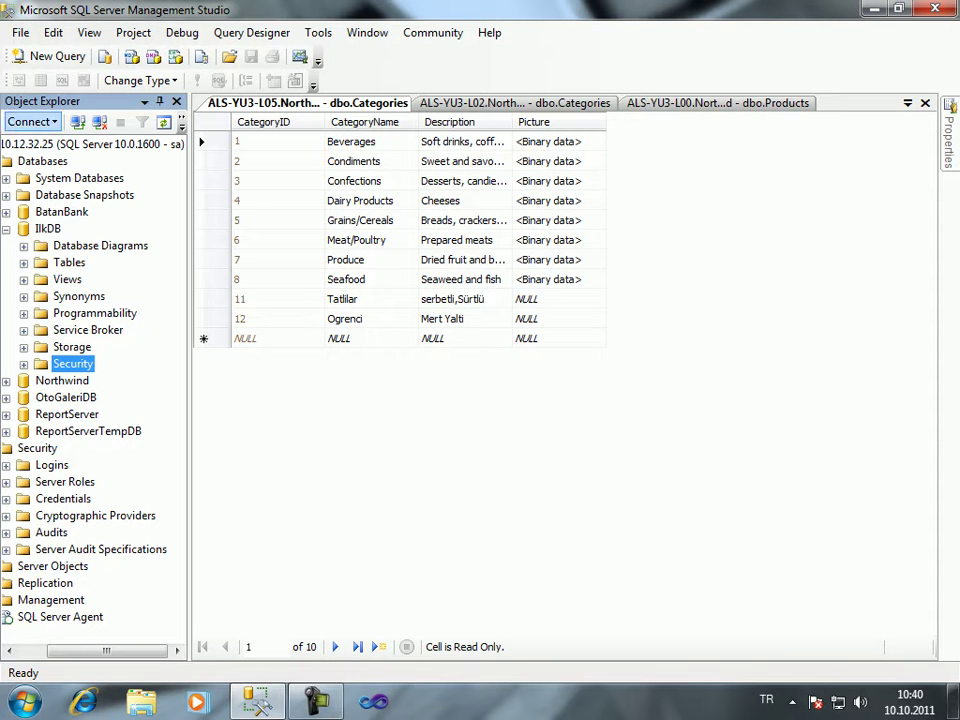
Open a new query window and disconnect it from the server
{"action": "left_click", "coordinate": [50, 56]}
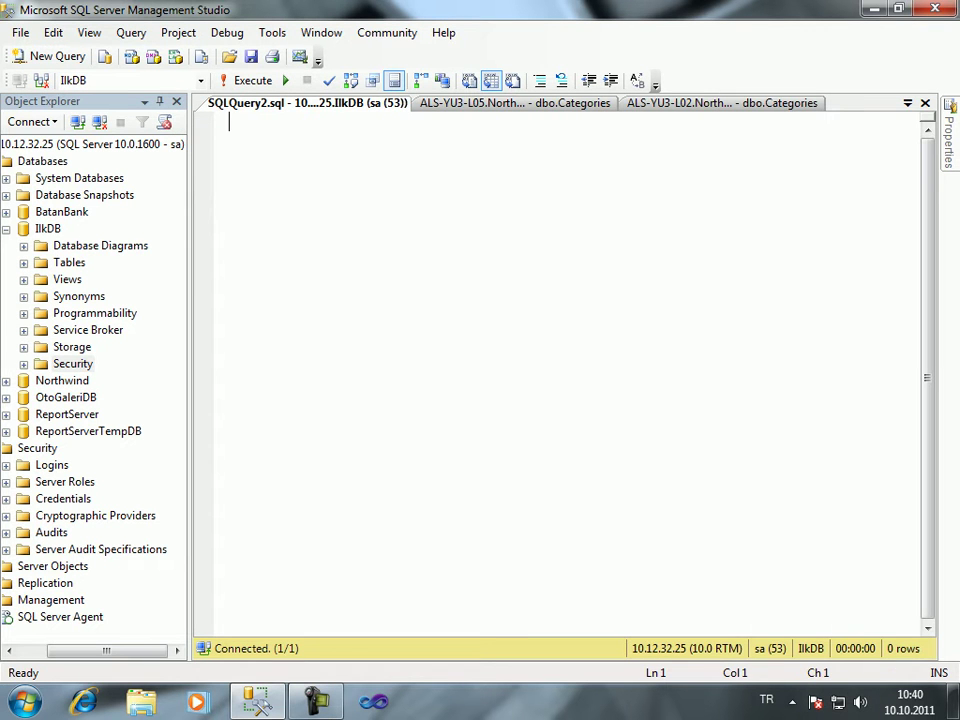
{"action": "right_click", "coordinate": [430, 190]}
{"action": "mouse_move", "coordinate": [500, 268]}
{"action": "left_click", "coordinate": [790, 291]}
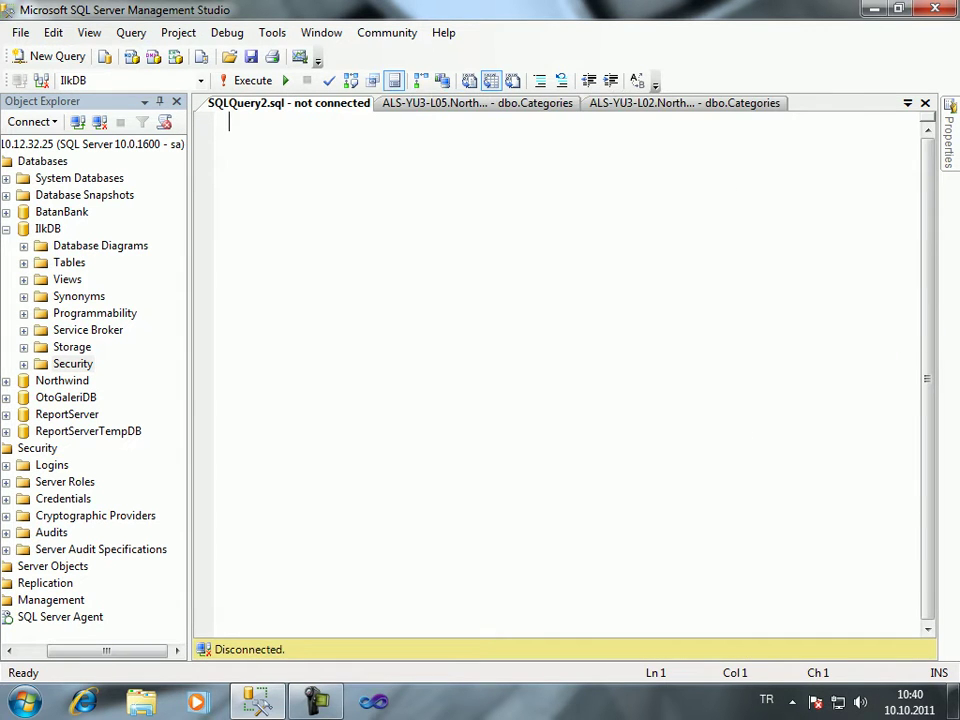
Reconnect the query using the test login and its password
{"action": "right_click", "coordinate": [467, 253]}
{"action": "mouse_move", "coordinate": [527, 329]}
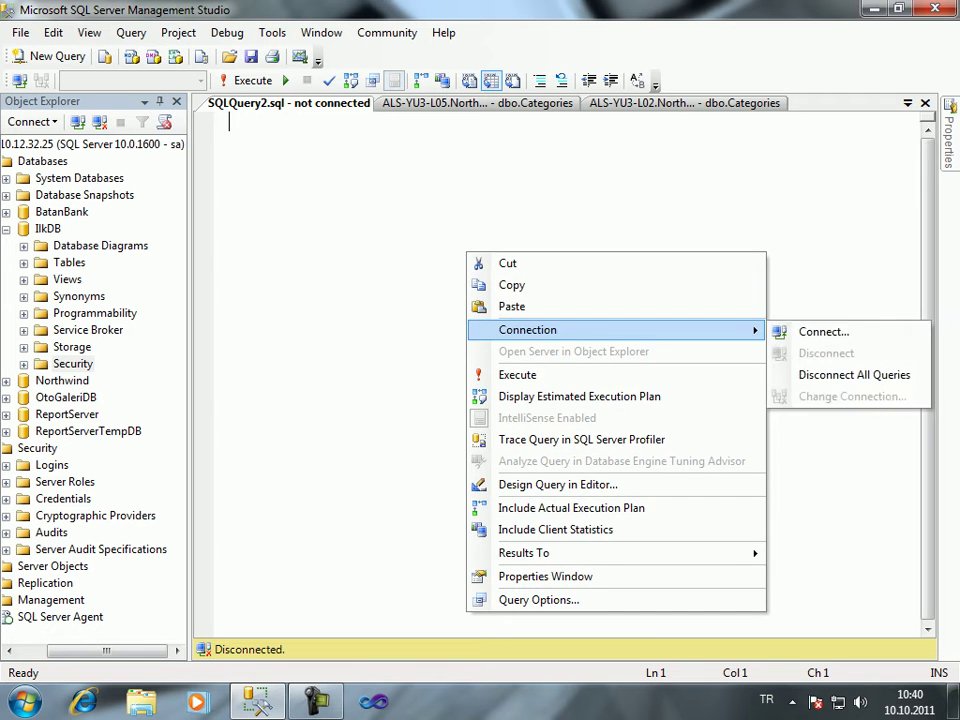
{"action": "left_click", "coordinate": [823, 330]}
{"action": "left_click", "coordinate": [545, 289]}
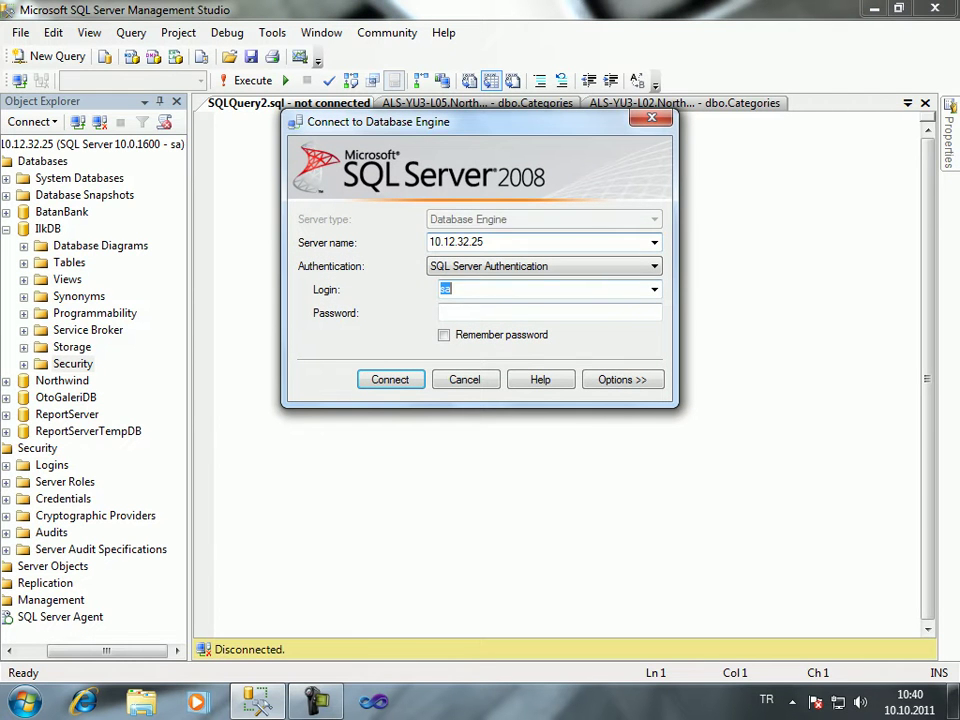
{"action": "type", "text": "Monica"}
{"action": "key", "text": "Tab"}
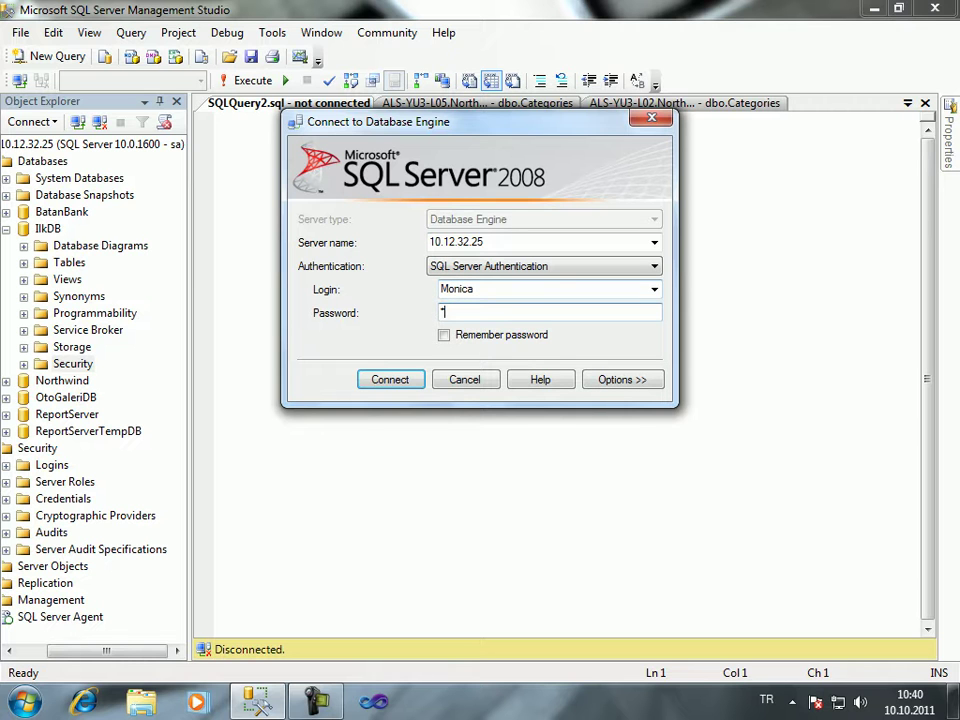
{"action": "type", "text": "1"}
{"action": "key", "text": "Return"}
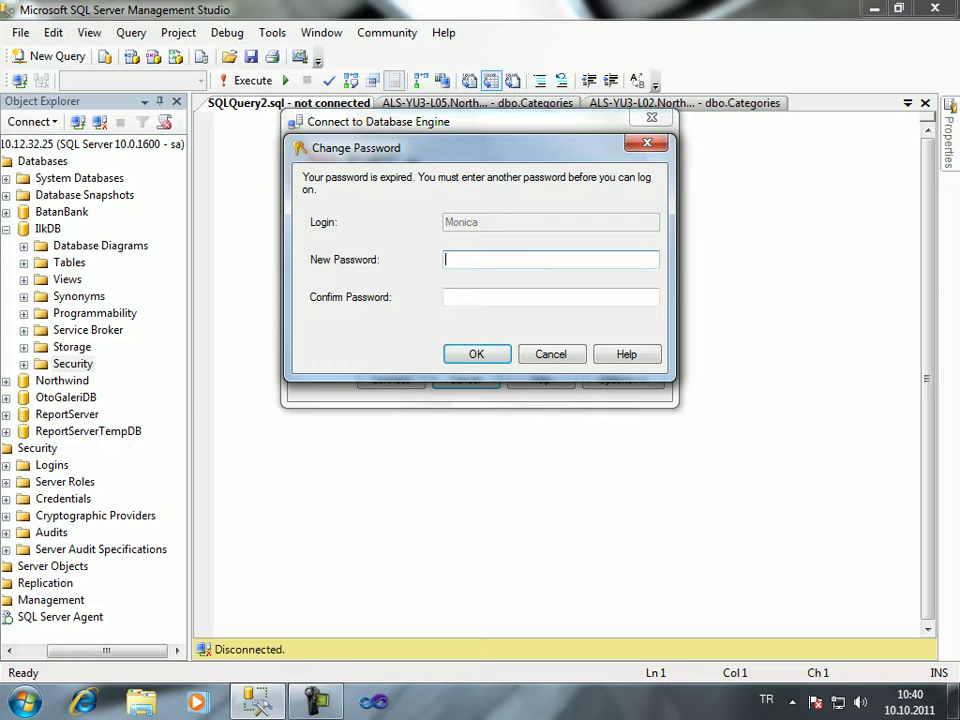
Submit a new password twice in Change Password, dismissing the error each time
{"action": "key", "text": "Tab"}
{"action": "type", "text": "1"}
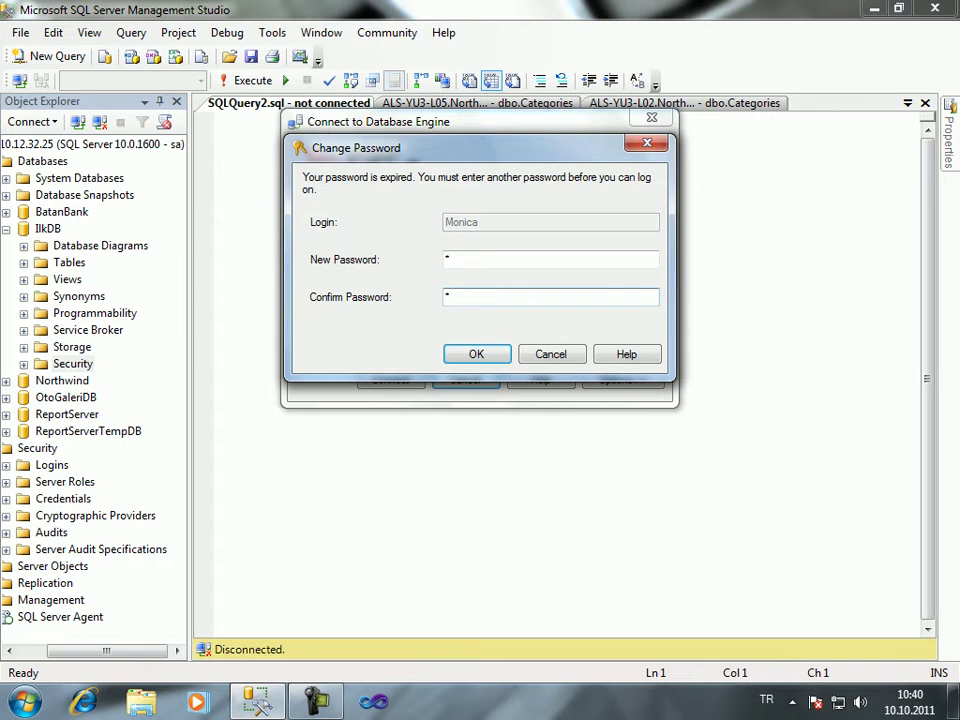
{"action": "key", "text": "Return"}
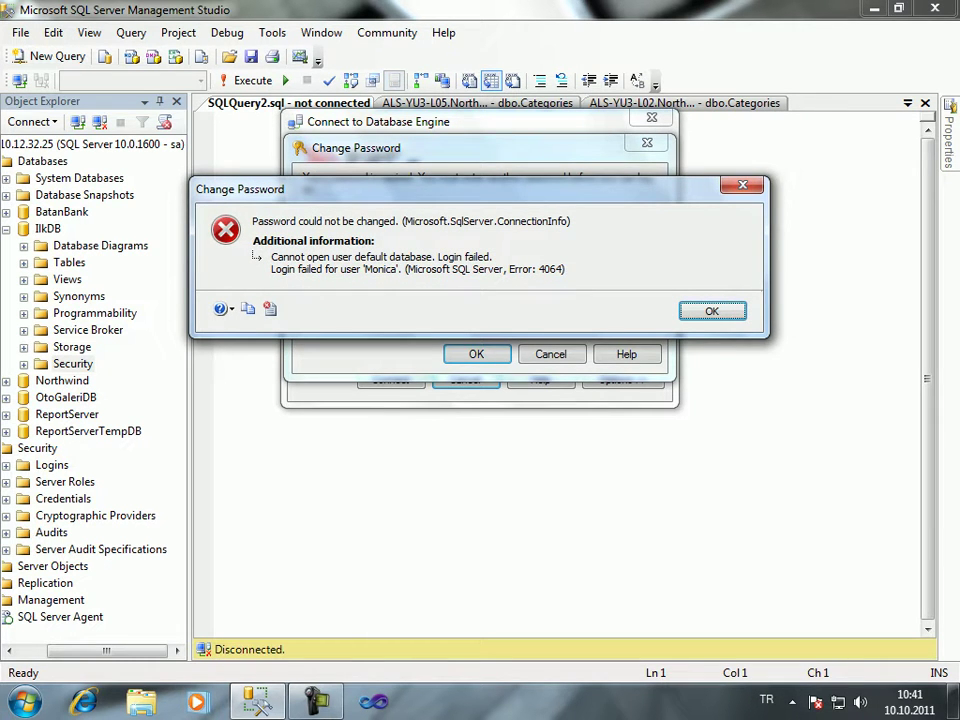
{"action": "key", "text": "Return"}
{"action": "type", "text": "1"}
{"action": "key", "text": "Tab"}
{"action": "type", "text": "1"}
{"action": "key", "text": "Return"}
{"action": "key", "text": "Return"}
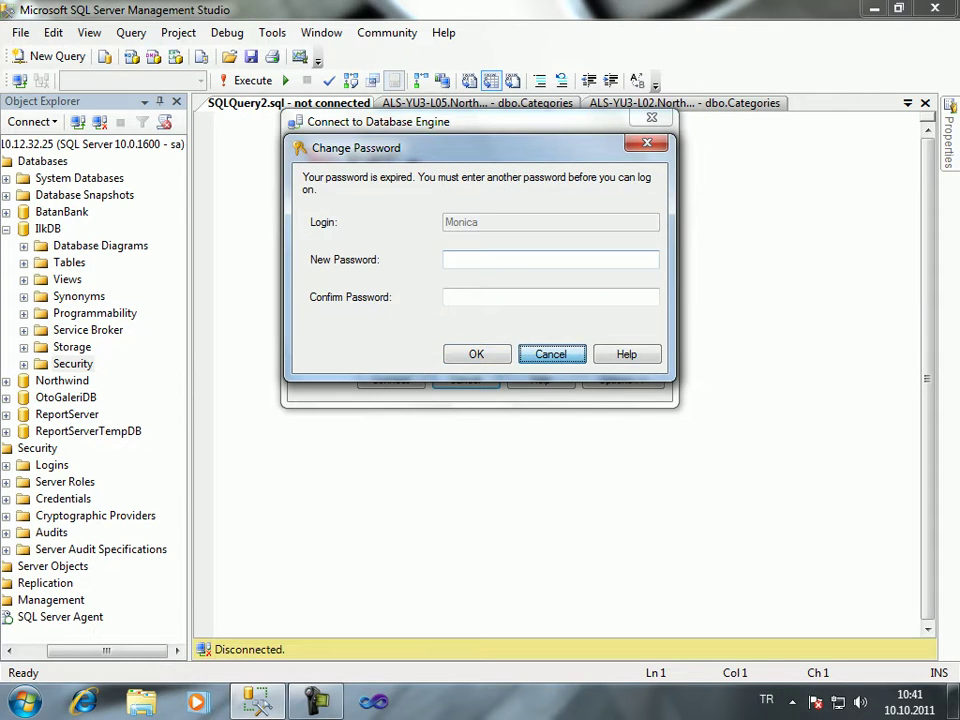
Retry the connection, fail another password change, cancel it, and browse recent server names
{"action": "key", "text": "Return"}
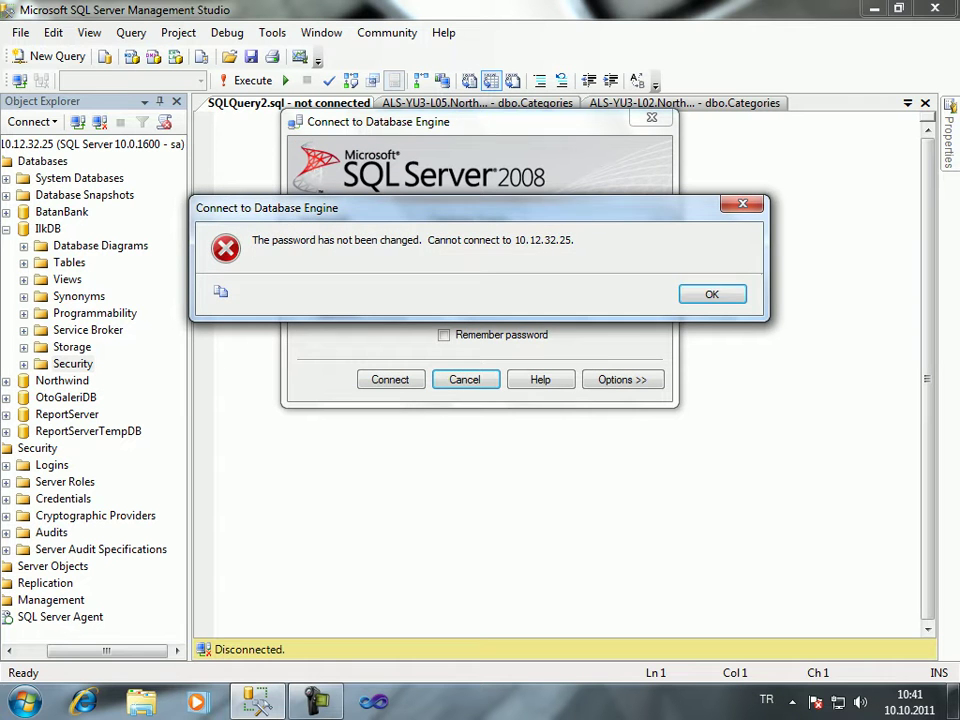
{"action": "key", "text": "Return"}
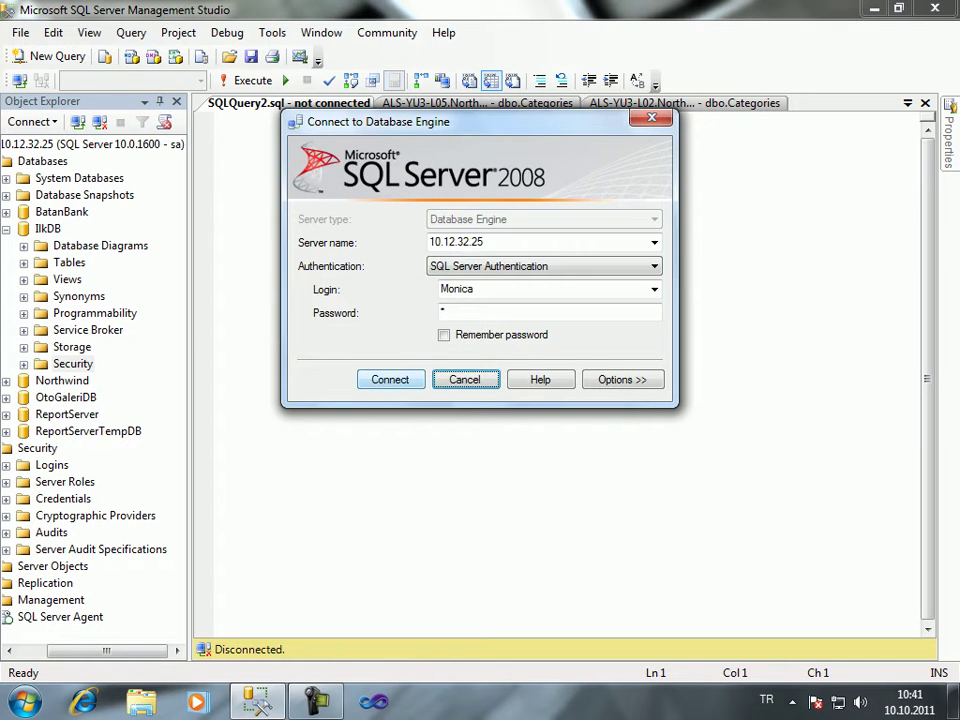
{"action": "key", "text": "shift+Tab"}
{"action": "key", "text": "Return"}
{"action": "type", "text": "*********"}
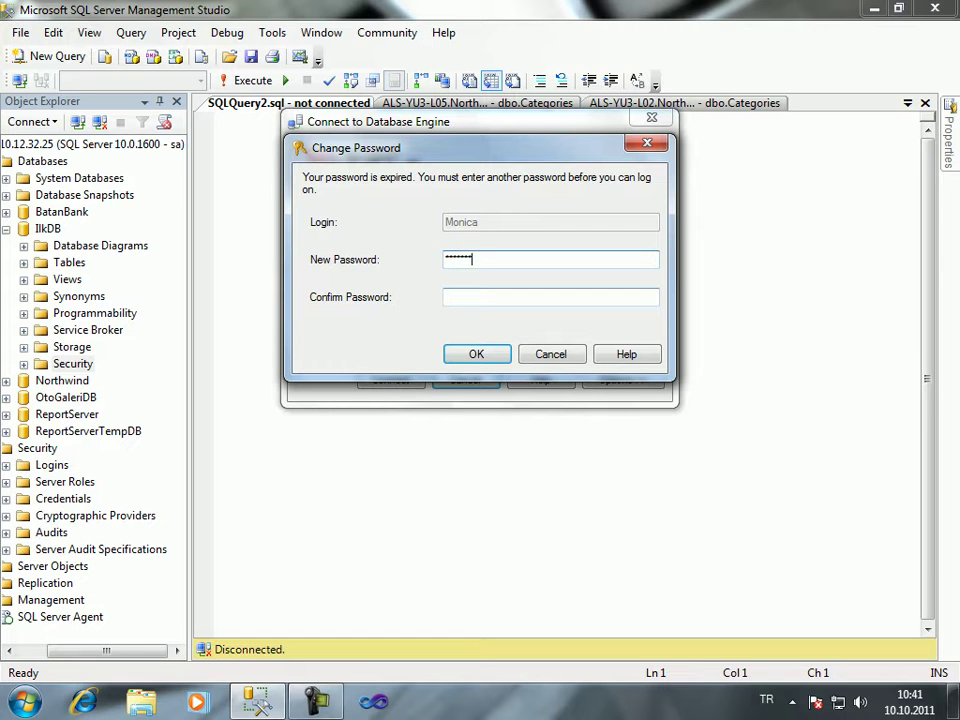
{"action": "key", "text": "Tab"}
{"action": "type", "text": "*********"}
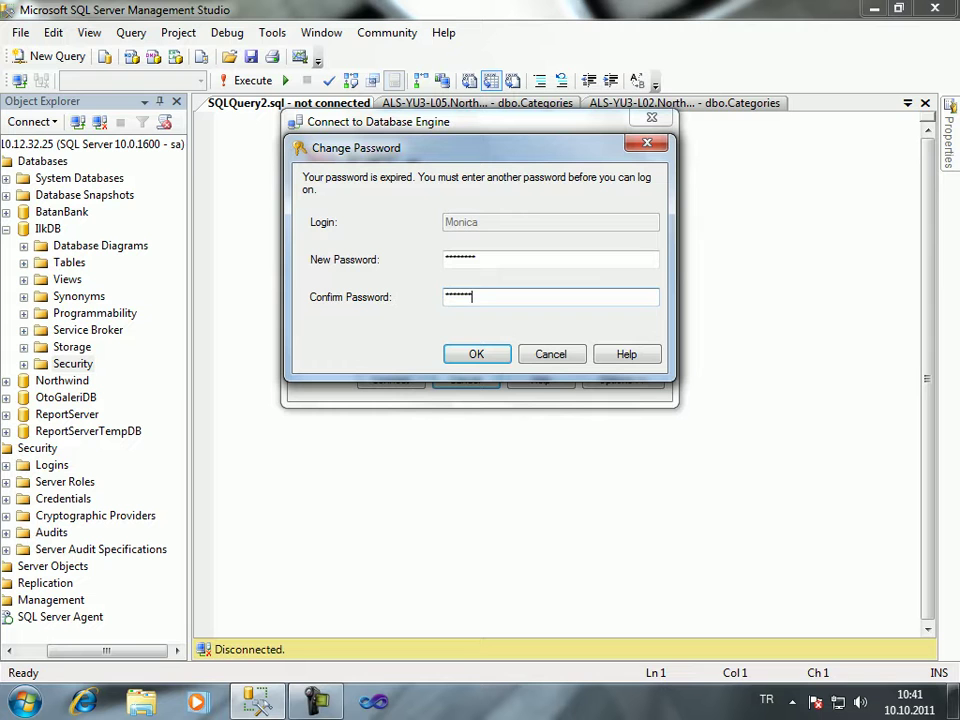
{"action": "key", "text": "Return"}
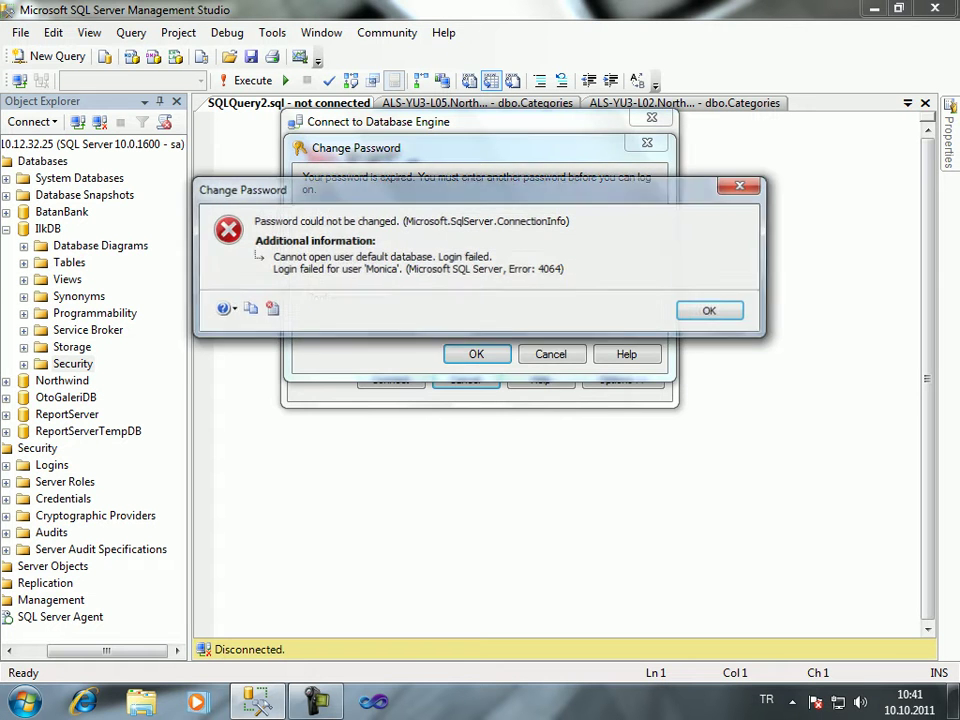
{"action": "key", "text": "Return"}
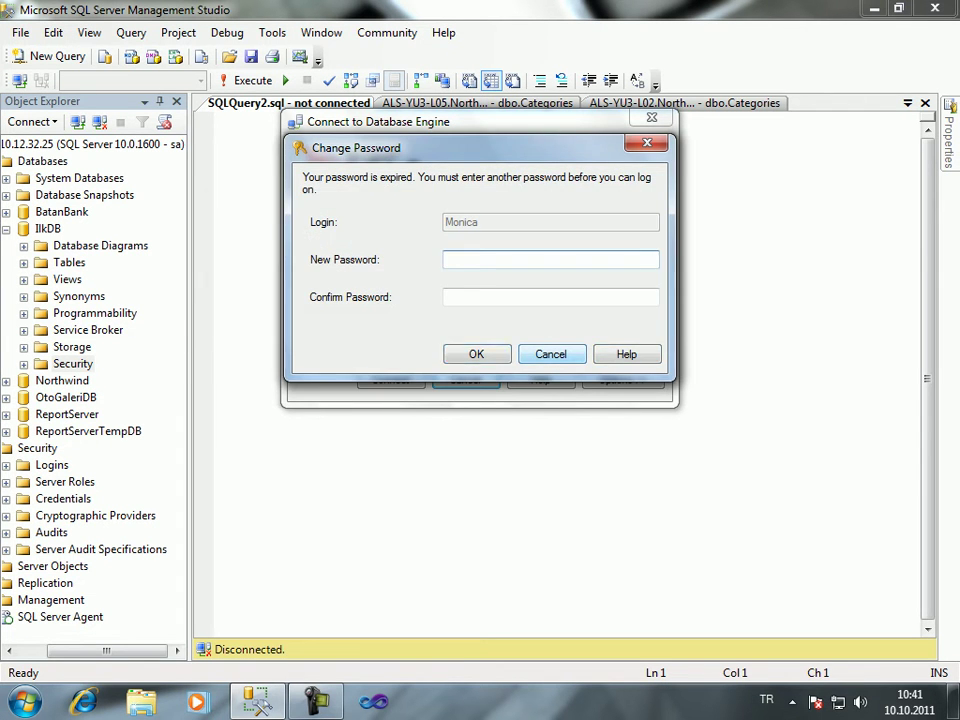
{"action": "key", "text": "Escape"}
{"action": "key", "text": "Return"}
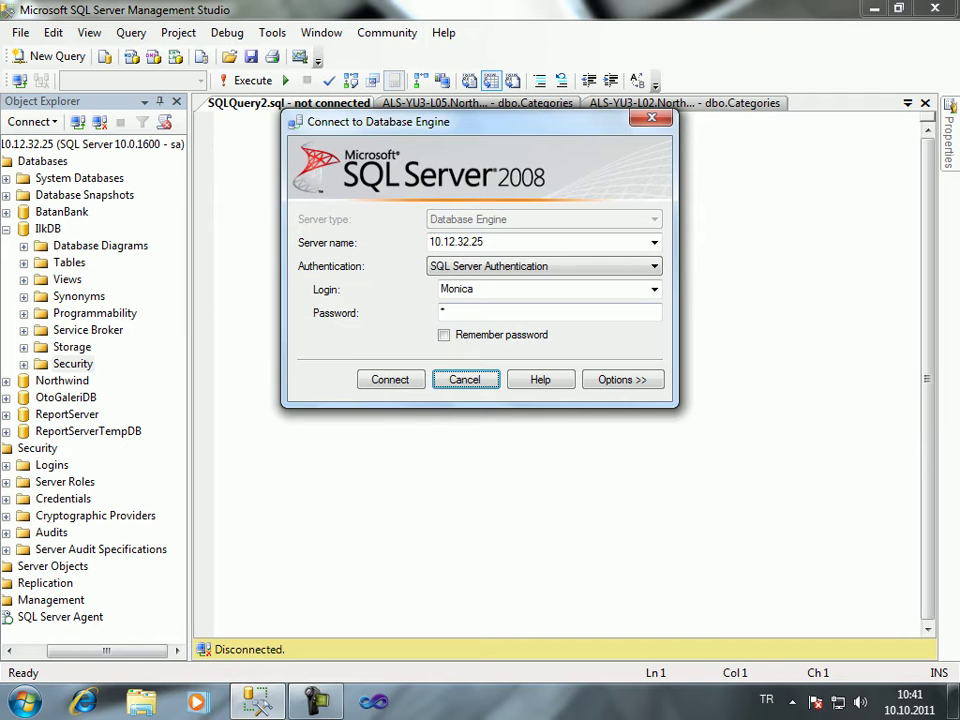
{"action": "key", "text": "Tab"}
{"action": "key", "text": "Tab"}
{"action": "key", "text": "Tab"}
{"action": "key", "text": "alt+Down"}
{"action": "key", "text": "Down"}
{"action": "key", "text": "Down"}
{"action": "key", "text": "Down"}
{"action": "key", "text": "Down"}
Try connecting to the local server with the test login, then close the form after it fails
{"action": "key", "text": "Up"}
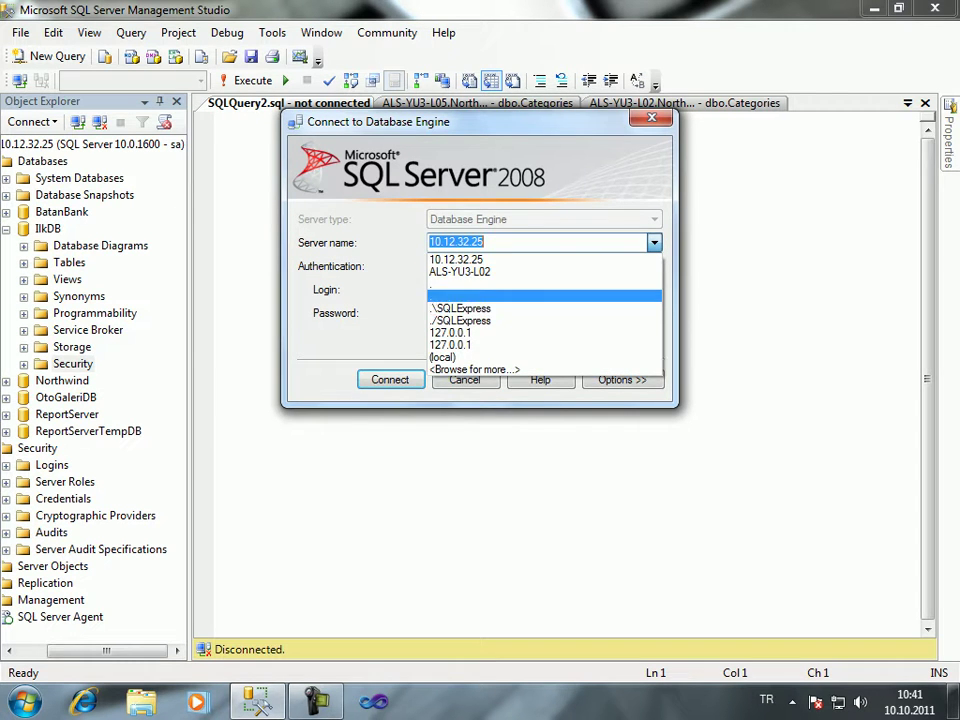
{"action": "key", "text": "Return"}
{"action": "key", "text": "Tab"}
{"action": "key", "text": "Tab"}
{"action": "key", "text": "Tab"}
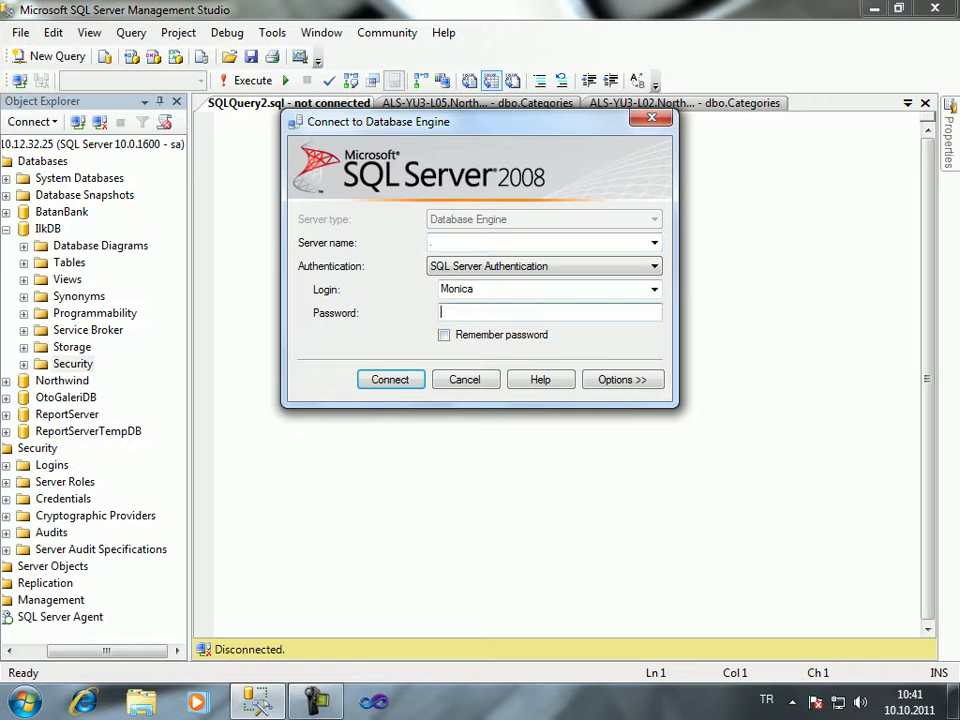
{"action": "type", "text": "1"}
{"action": "key", "text": "Return"}
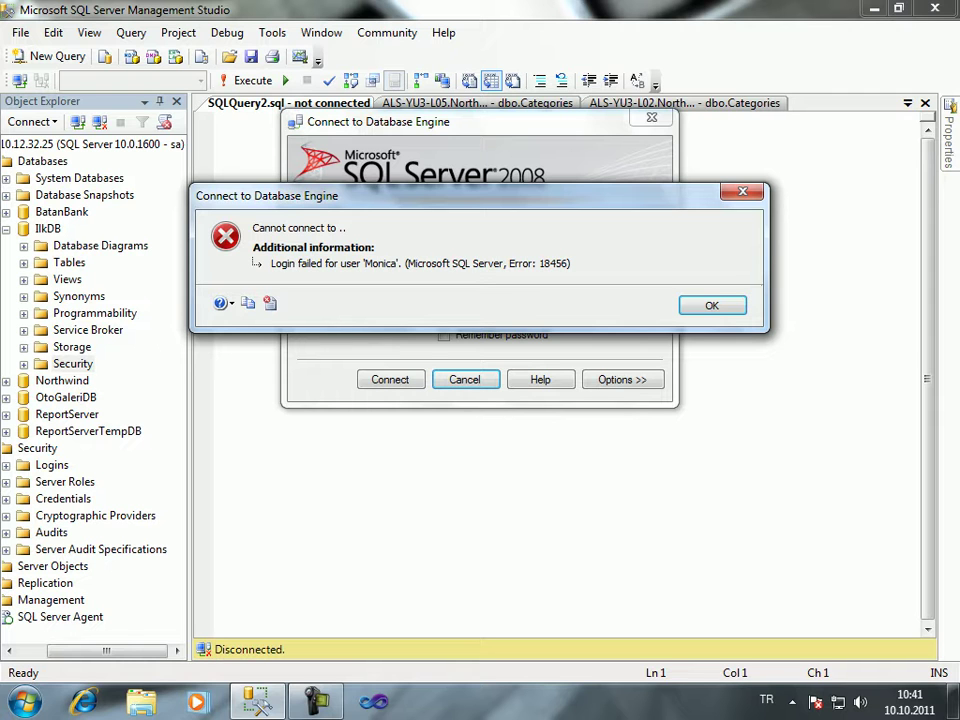
{"action": "key", "text": "Return"}
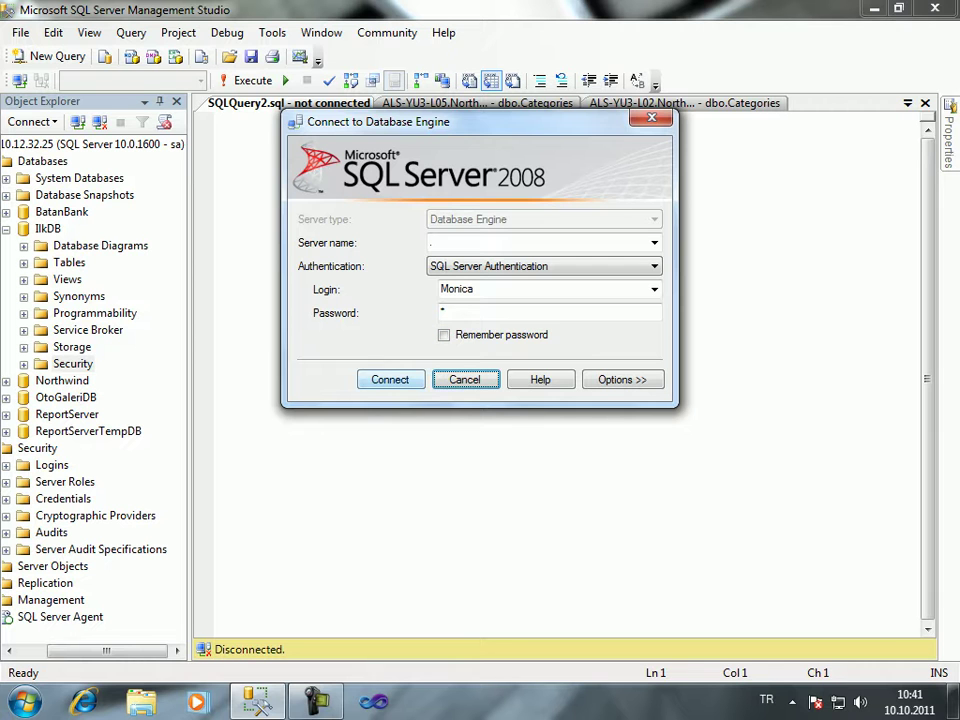
{"action": "key", "text": "Return"}
{"action": "key", "text": "Return"}
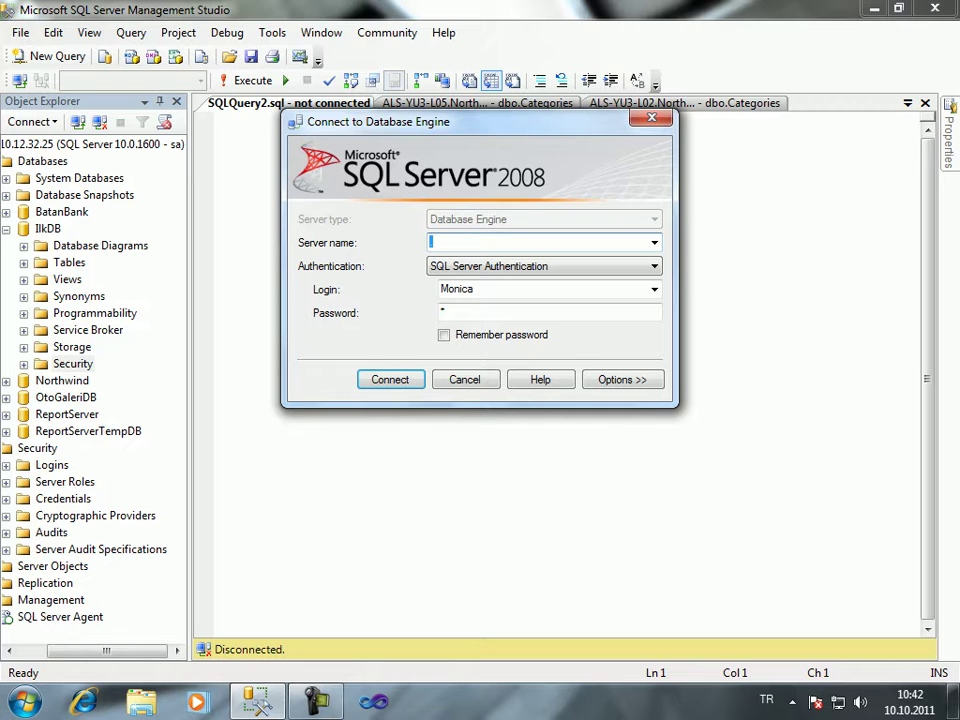
{"action": "key", "text": "Escape"}
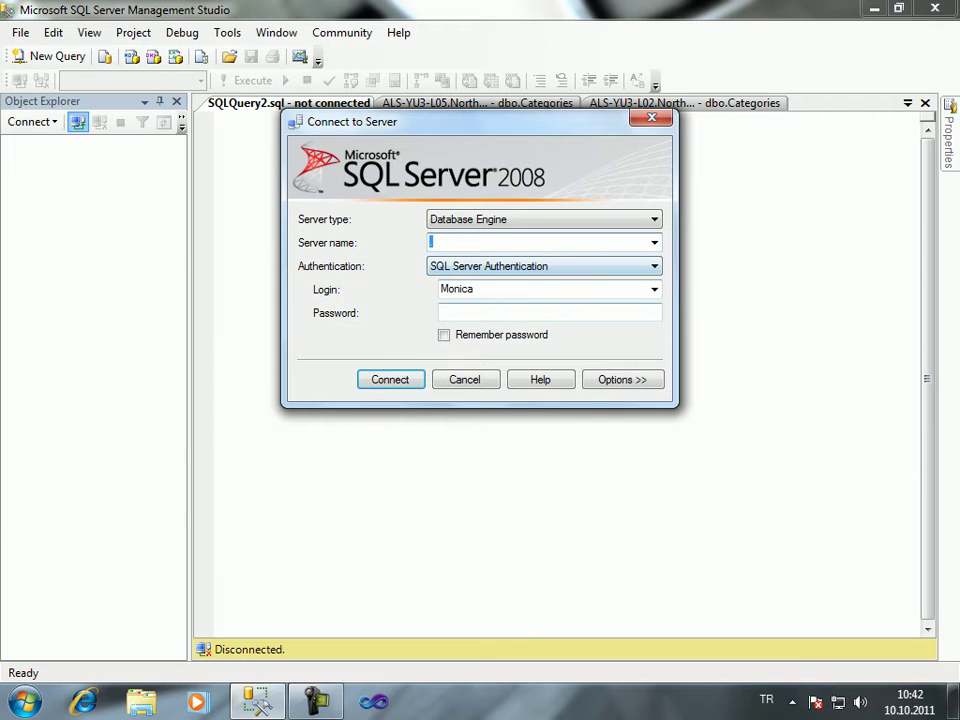
Connect to server '.' using Windows Authentication
{"action": "type", "text": "."}
{"action": "key", "text": "Tab"}
{"action": "key", "text": "alt+Down"}
{"action": "key", "text": "Up"}
{"action": "key", "text": "Return"}
{"action": "key", "text": "Return"}
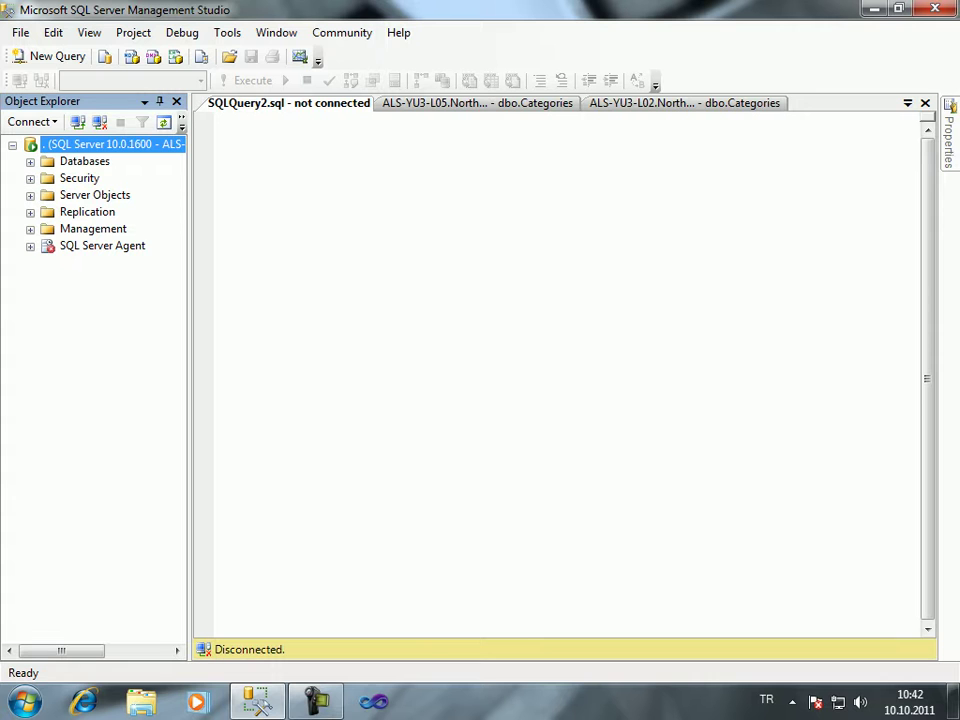
Start a new server login under Security and enter the test login's name
{"action": "right_click", "coordinate": [79, 178]}
{"action": "mouse_move", "coordinate": [105, 190]}
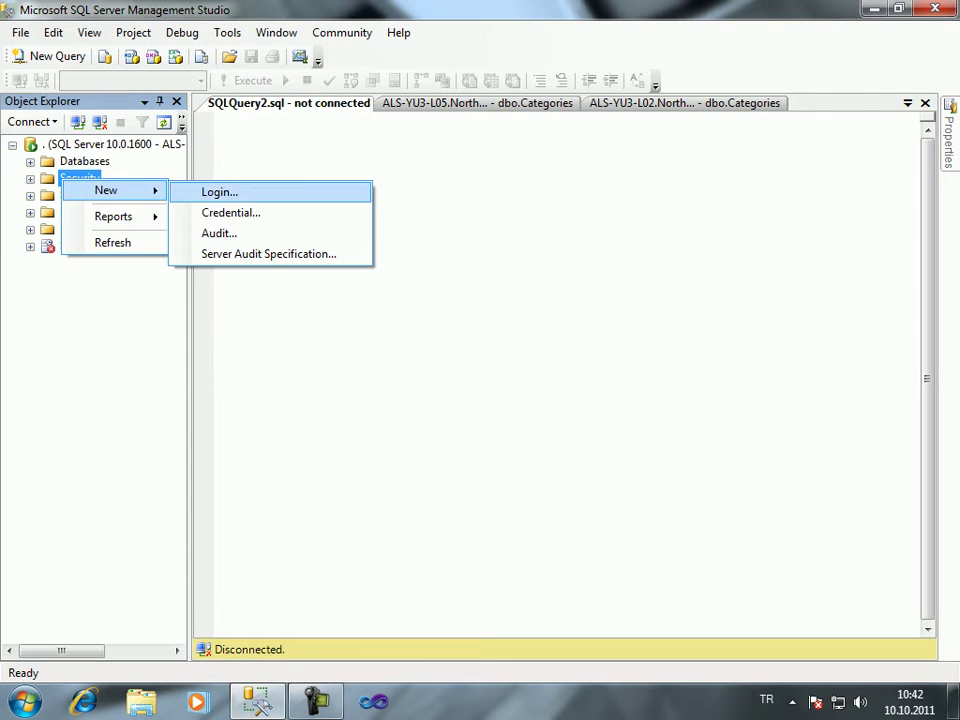
{"action": "left_click", "coordinate": [218, 190]}
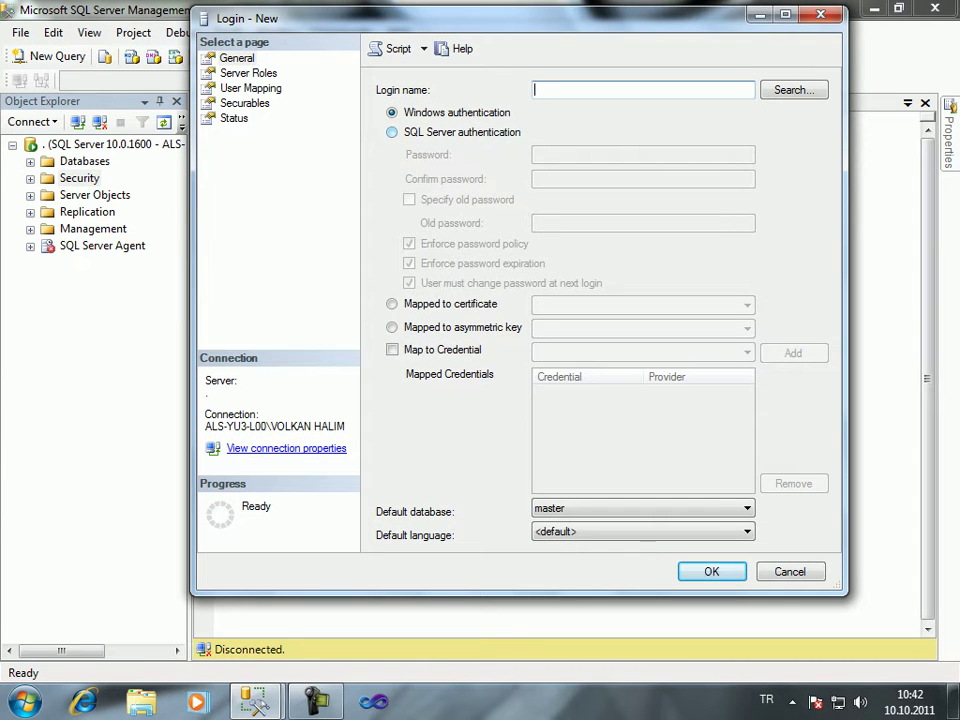
{"action": "type", "text": "Monica0"}
{"action": "key", "text": "BackSpace"}
{"action": "key", "text": "Tab"}
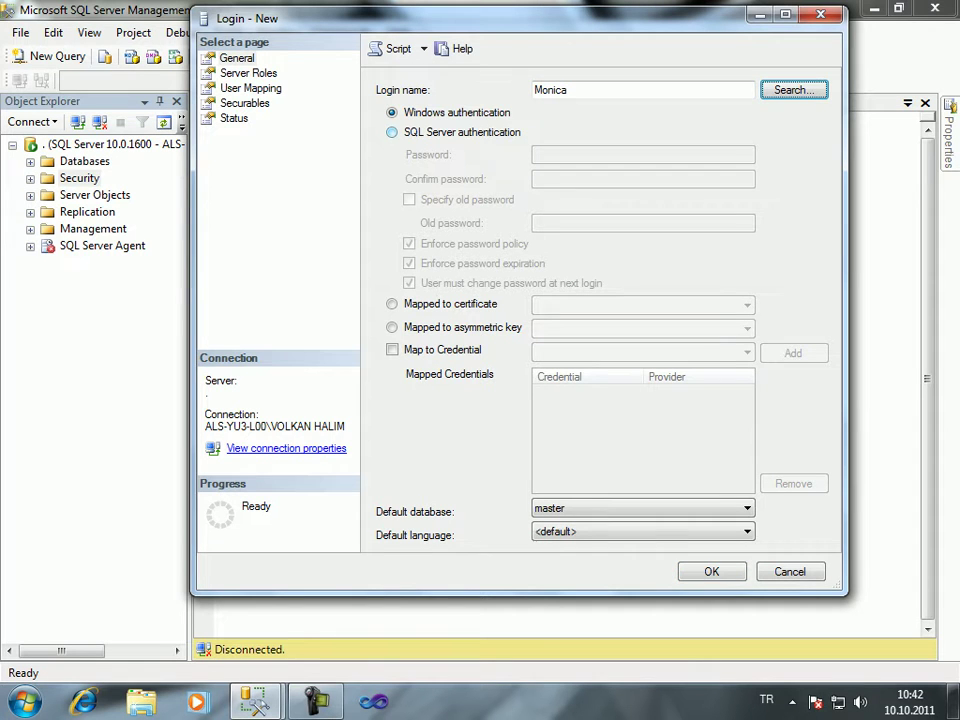
Set SQL Server authentication with a password, disable password policy, and create the login
{"action": "key", "text": "Tab"}
{"action": "key", "text": "Down"}
{"action": "key", "text": "Tab"}
{"action": "type", "text": "1"}
{"action": "key", "text": "Tab"}
{"action": "type", "text": "1"}
{"action": "key", "text": "Tab"}
{"action": "key", "text": "space"}
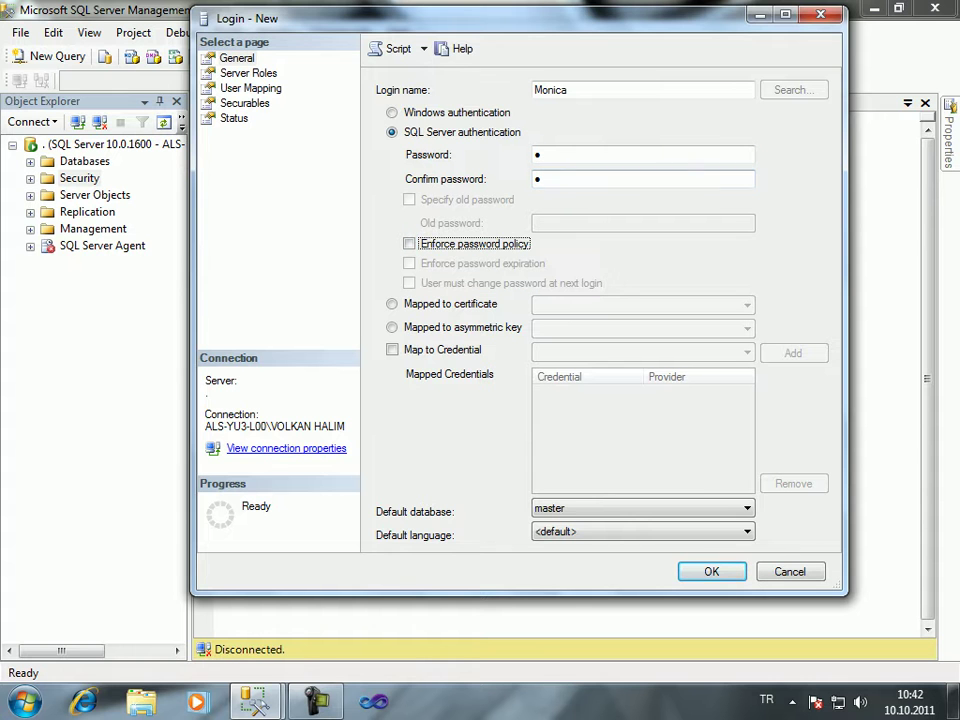
{"action": "key", "text": "Tab"}
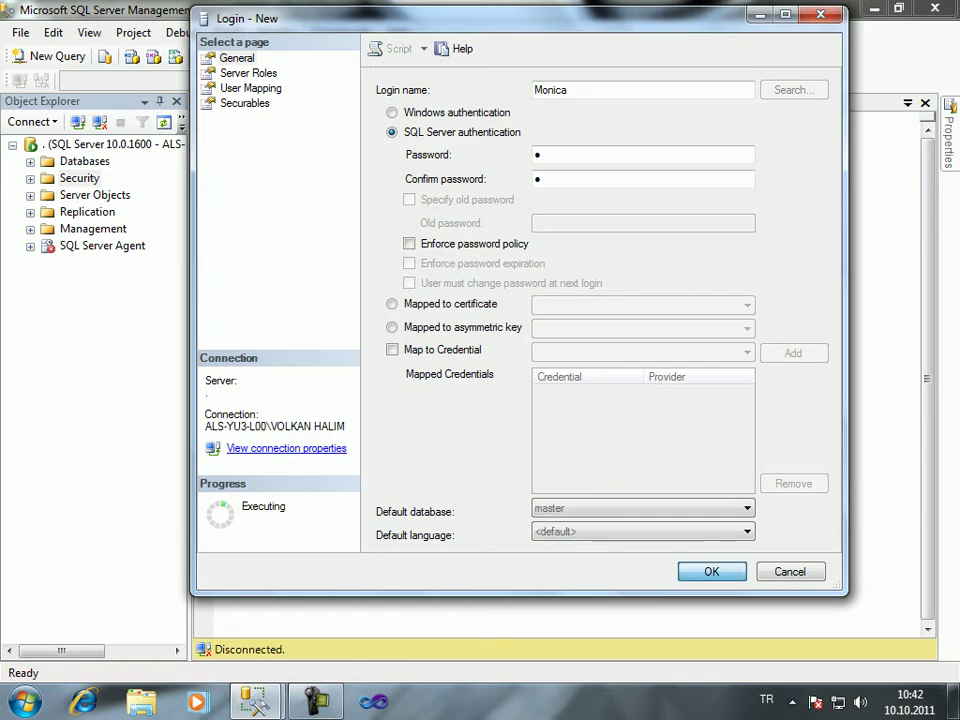
{"action": "key", "text": "Return"}
{"action": "left_click", "coordinate": [30, 161]}
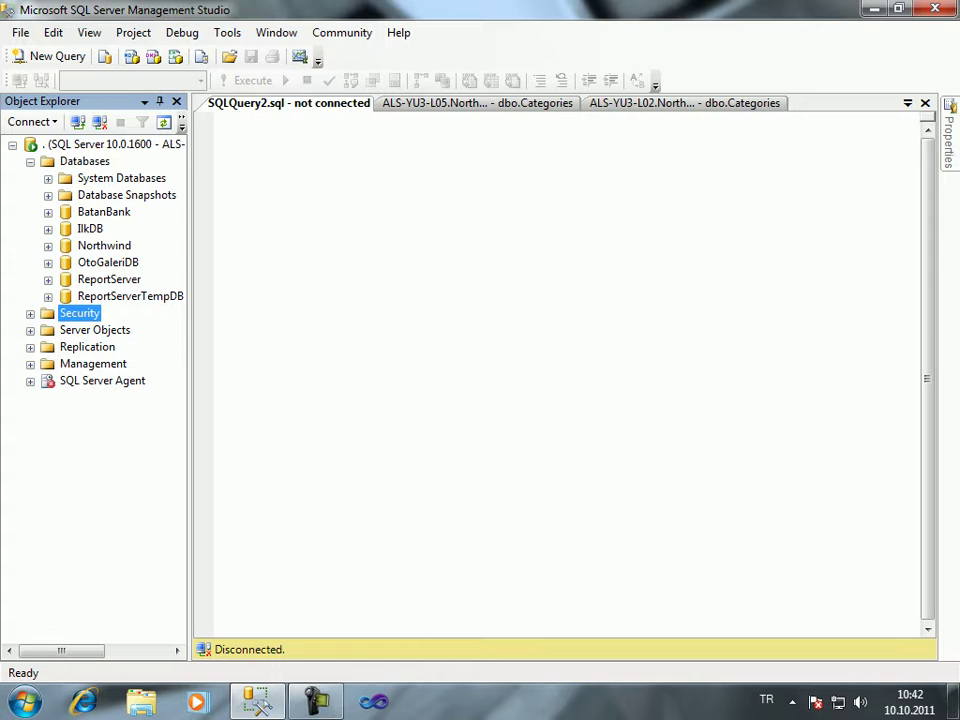
Create a new IlkDB database user with a user name mapped to the new login, on its Securables page
{"action": "right_click", "coordinate": [80, 228]}
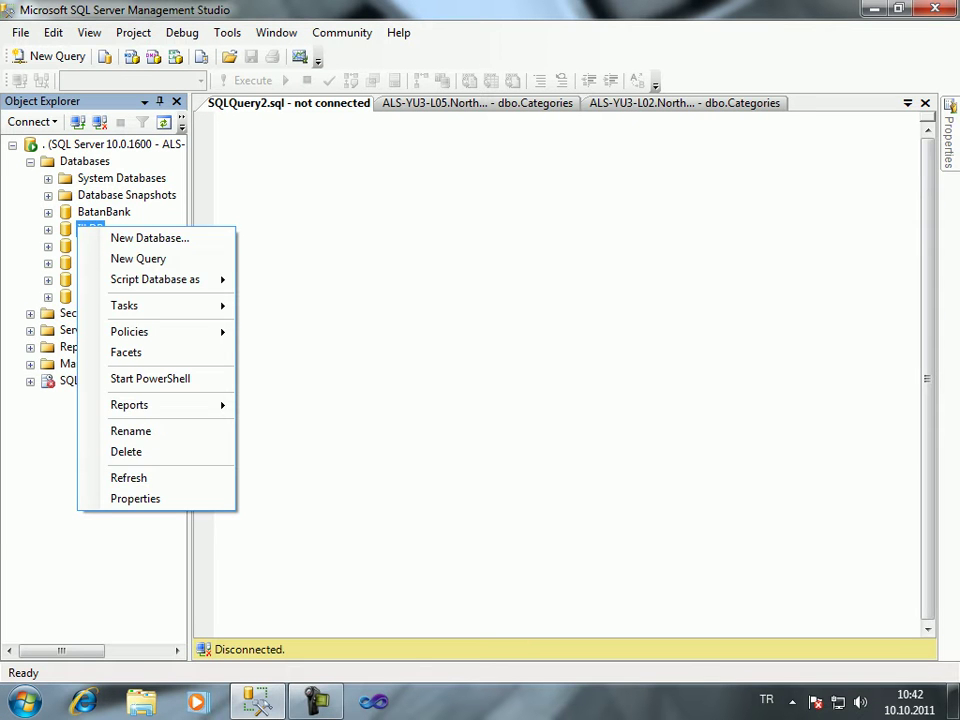
{"action": "key", "text": "Escape"}
{"action": "key", "text": "Right"}
{"action": "right_click", "coordinate": [115, 363]}
{"action": "mouse_move", "coordinate": [150, 368]}
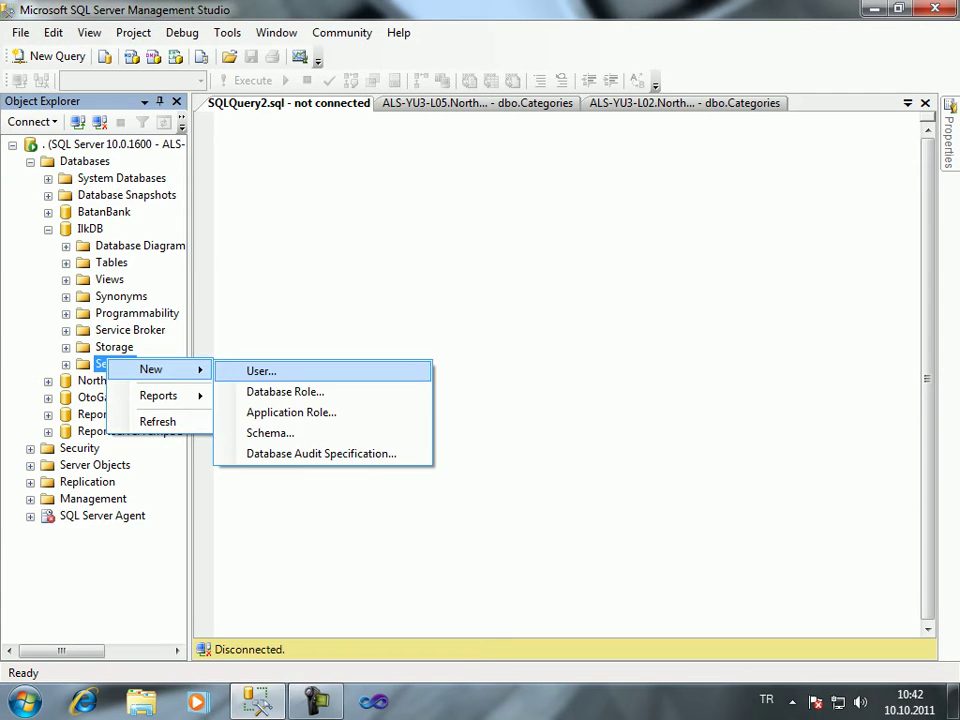
{"action": "left_click", "coordinate": [261, 369]}
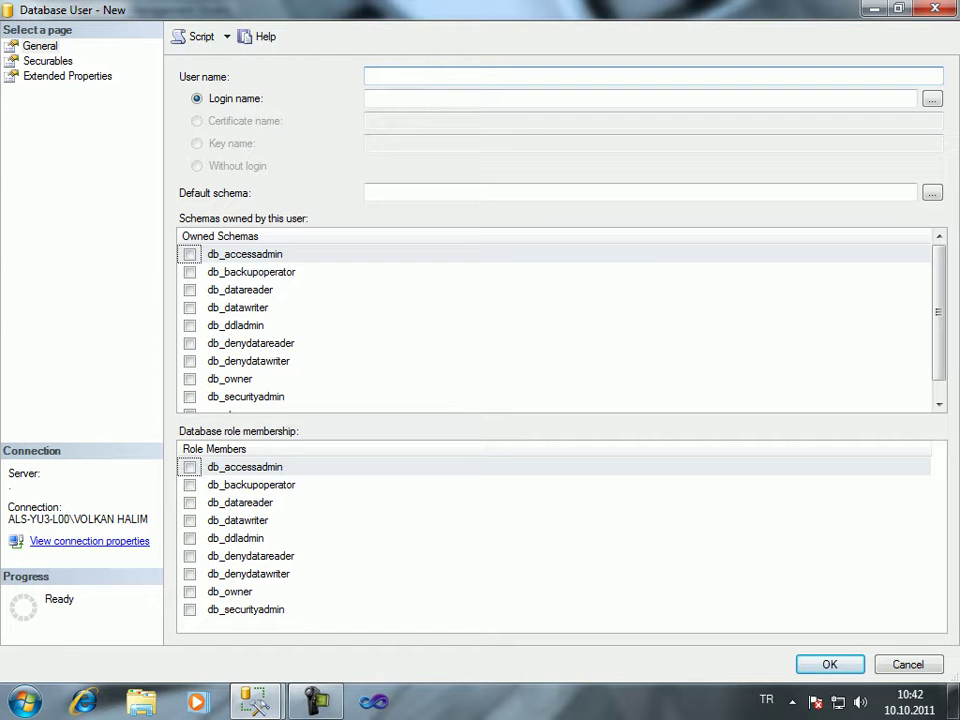
{"action": "type", "text": "Bellucci"}
{"action": "key", "text": "Tab"}
{"action": "key", "text": "Tab"}
{"action": "type", "text": "Monica"}
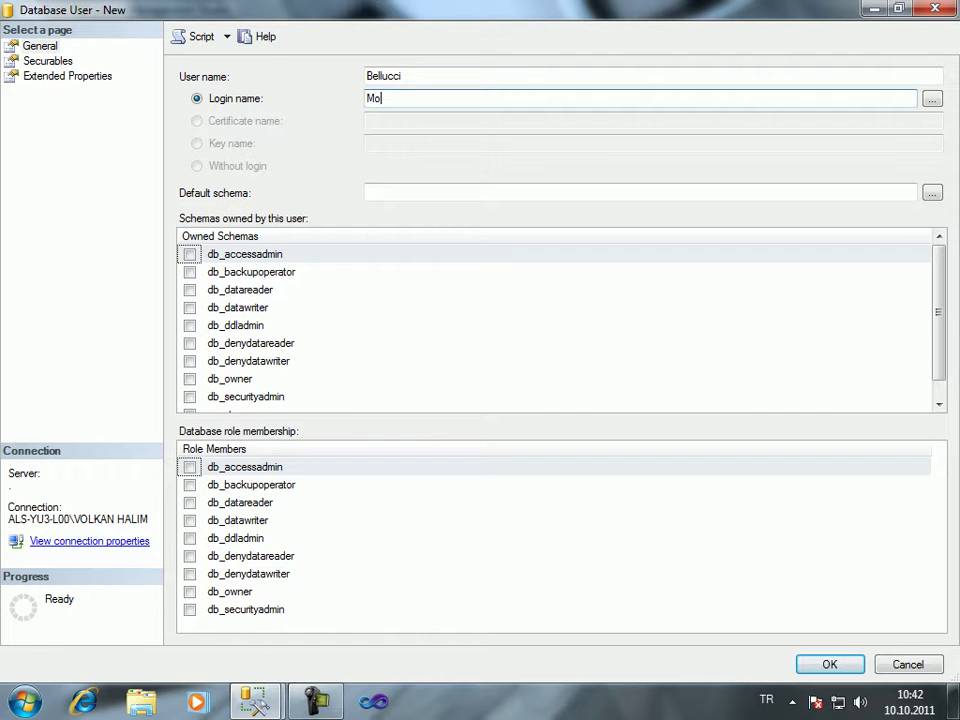
{"action": "left_click", "coordinate": [47, 61]}
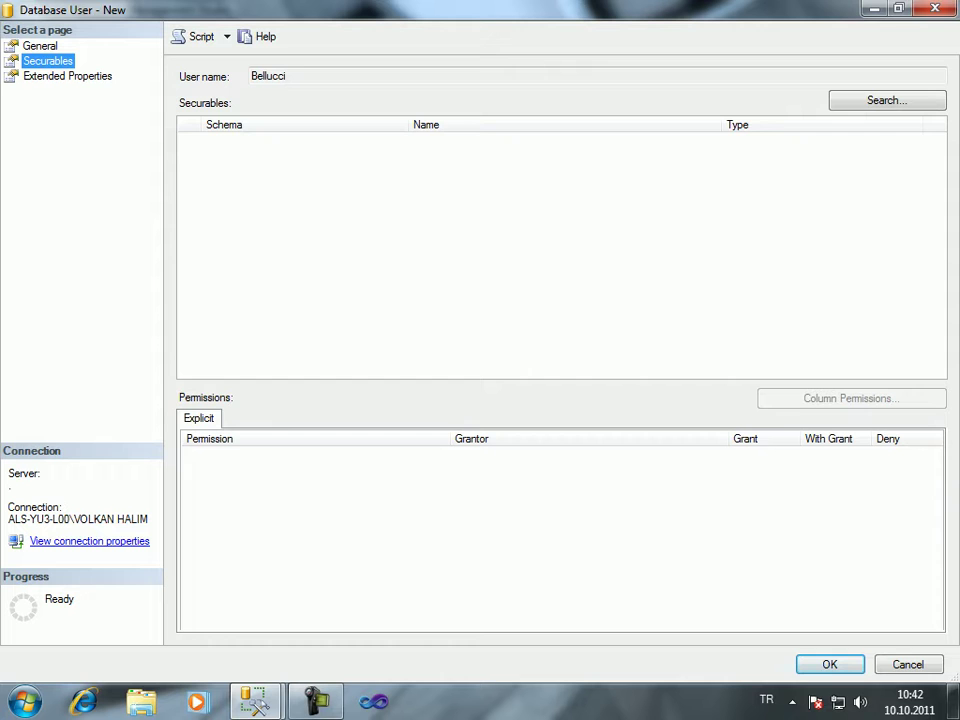
Add all tables as securables and select dbo.Tablom
{"action": "left_click", "coordinate": [887, 100]}
{"action": "left_click", "coordinate": [152, 216]}
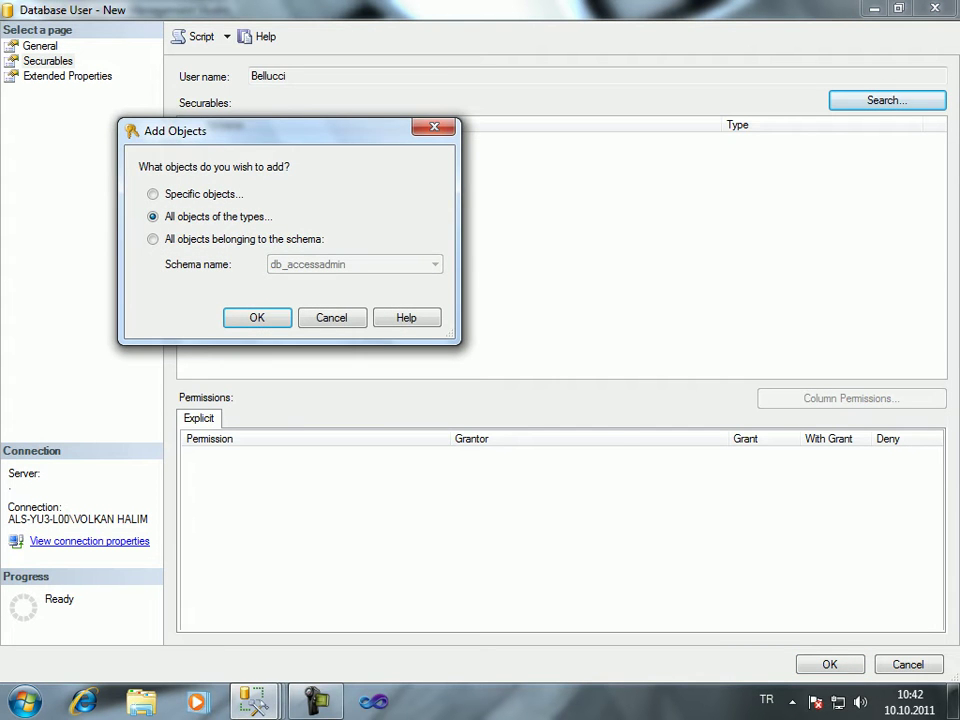
{"action": "key", "text": "Return"}
{"action": "left_click", "coordinate": [172, 261]}
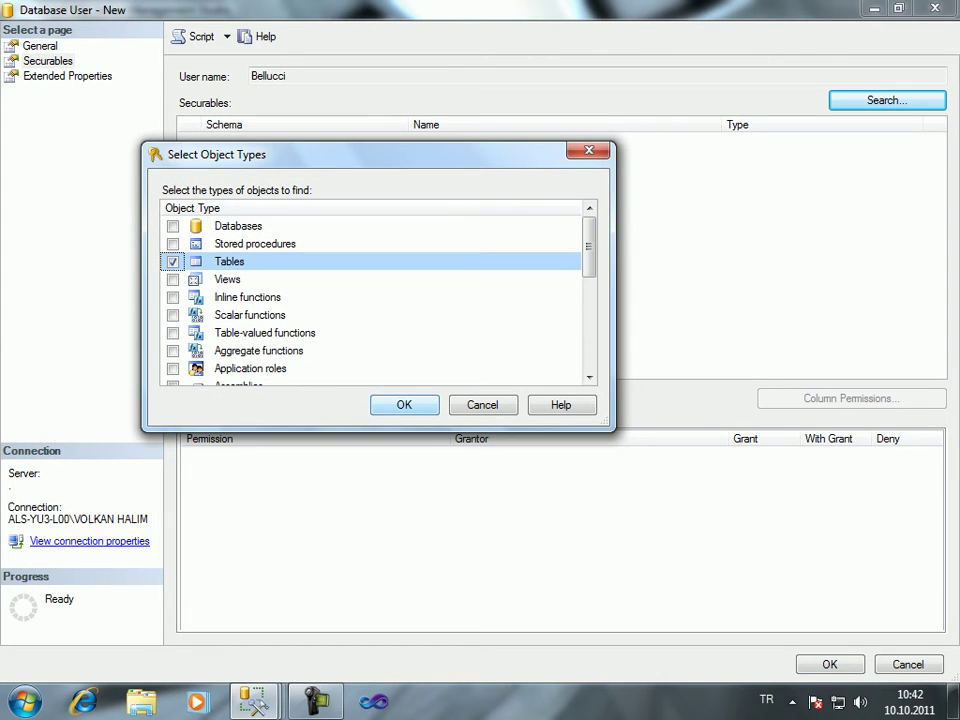
{"action": "key", "text": "Return"}
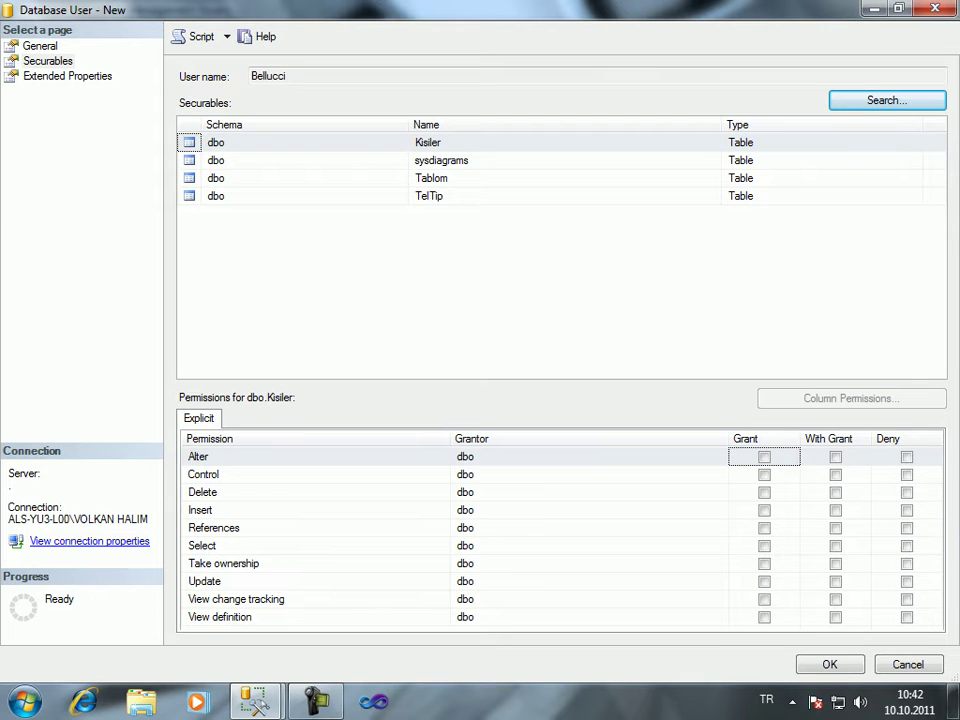
{"action": "left_click", "coordinate": [300, 178]}
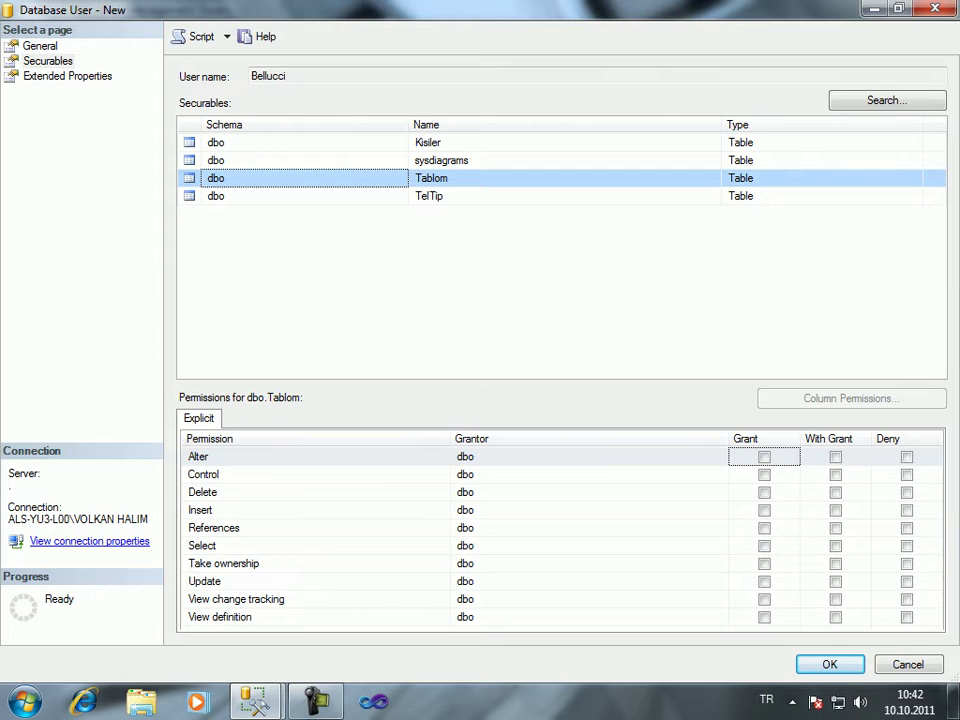
Grant Select on Tablom's Ad and Soyad columns only and save the user
{"action": "left_click", "coordinate": [520, 545]}
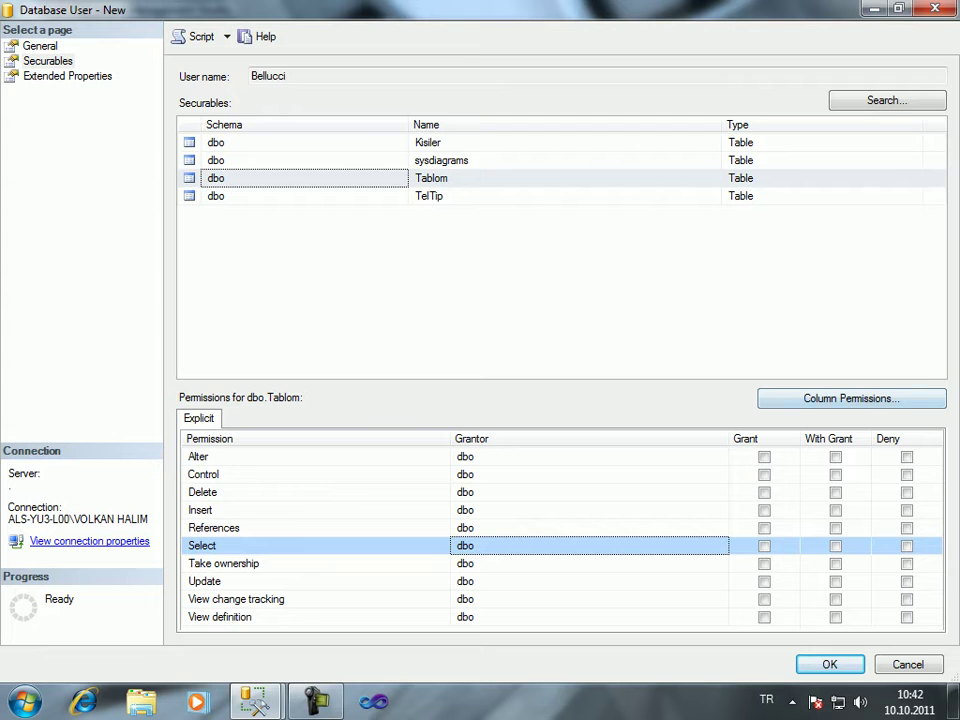
{"action": "left_click", "coordinate": [851, 398]}
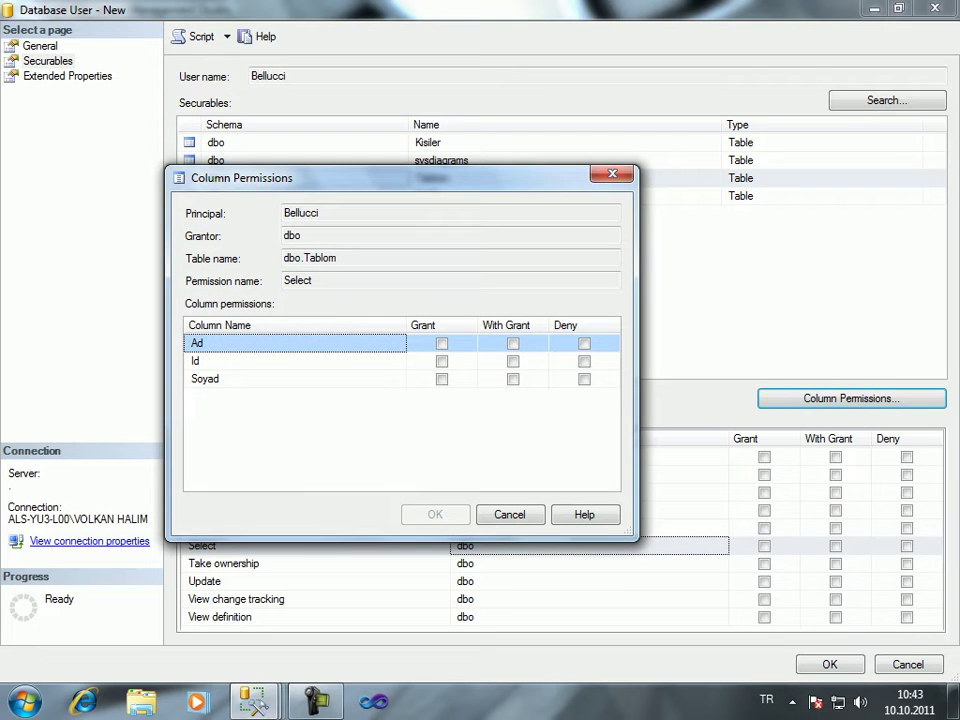
{"action": "left_click", "coordinate": [441, 343]}
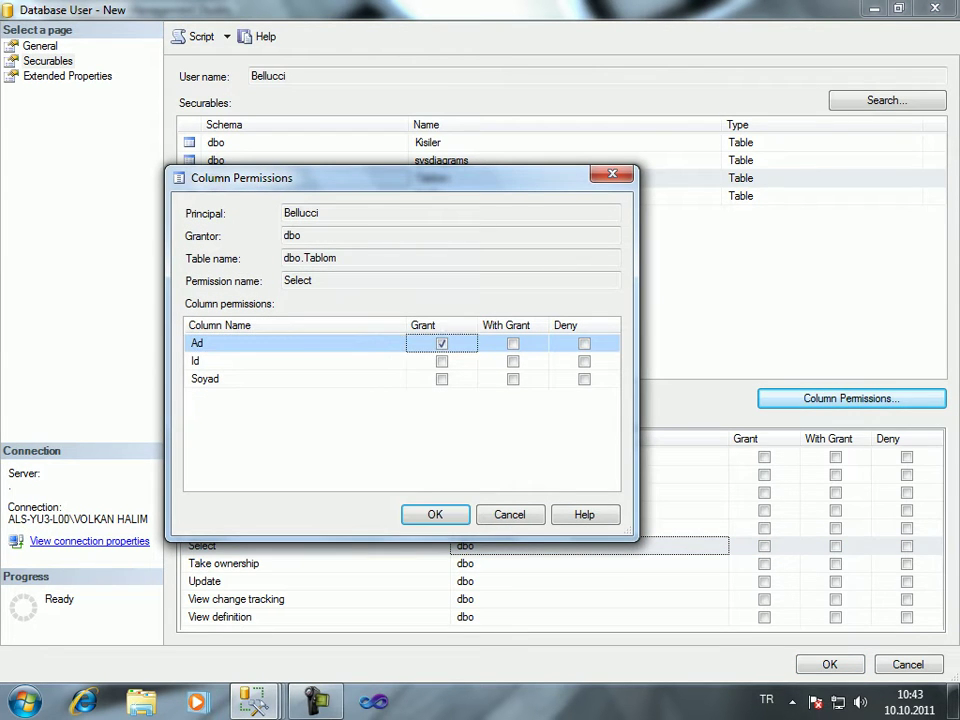
{"action": "left_click", "coordinate": [441, 379]}
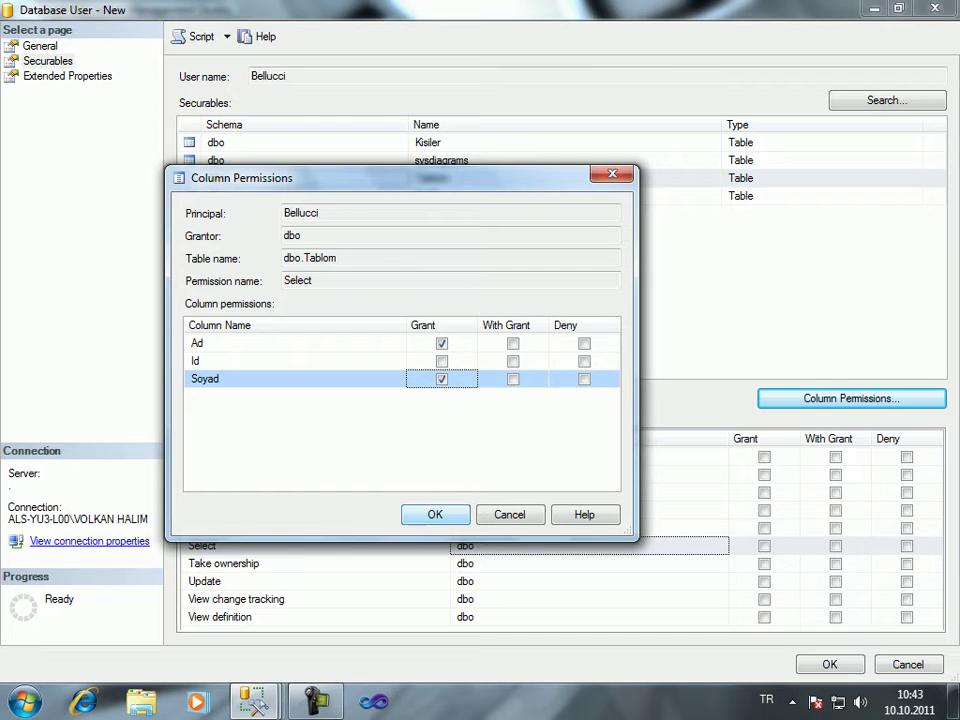
{"action": "key", "text": "Return"}
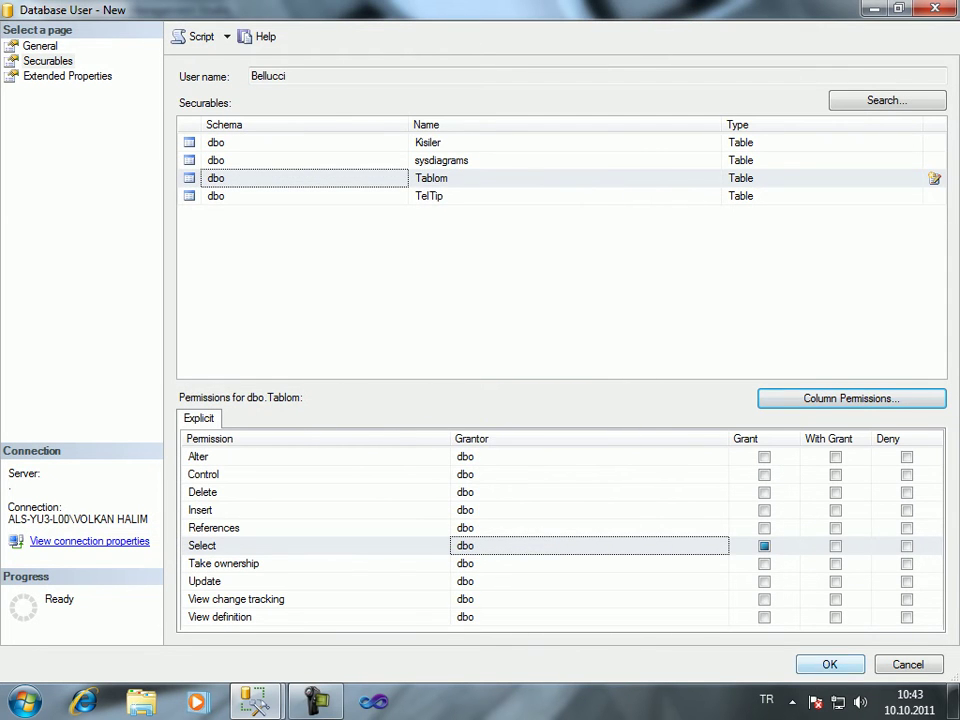
{"action": "key", "text": "Return"}
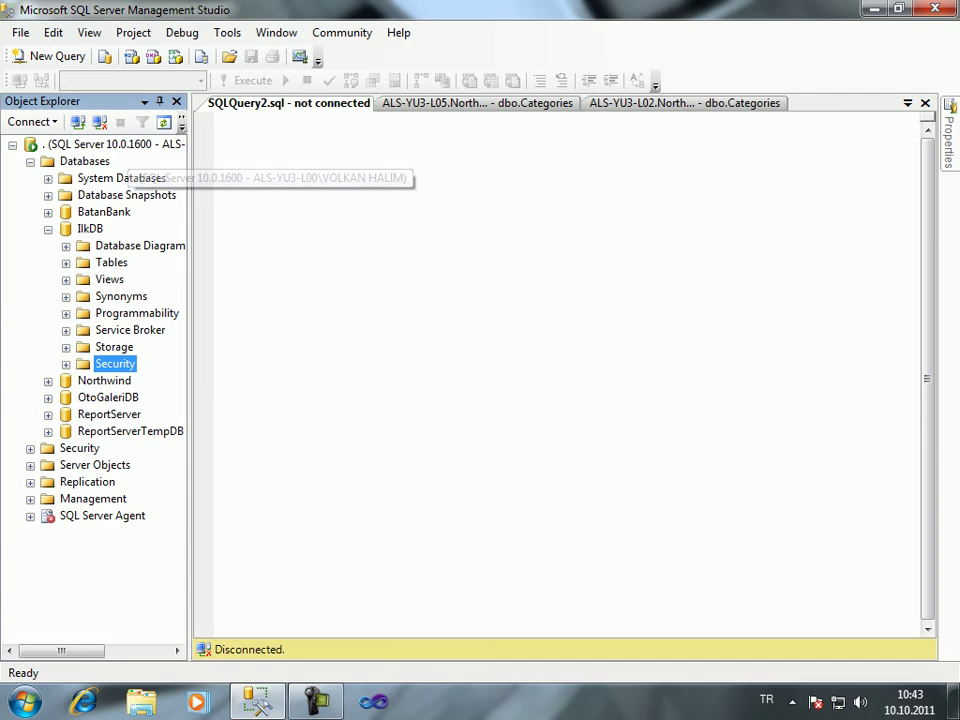
Reconnect the query window using SQL Server Authentication as login Monica
{"action": "right_click", "coordinate": [271, 148]}
{"action": "mouse_move", "coordinate": [430, 225]}
{"action": "left_click", "coordinate": [610, 226]}
{"action": "left_click", "coordinate": [654, 266]}
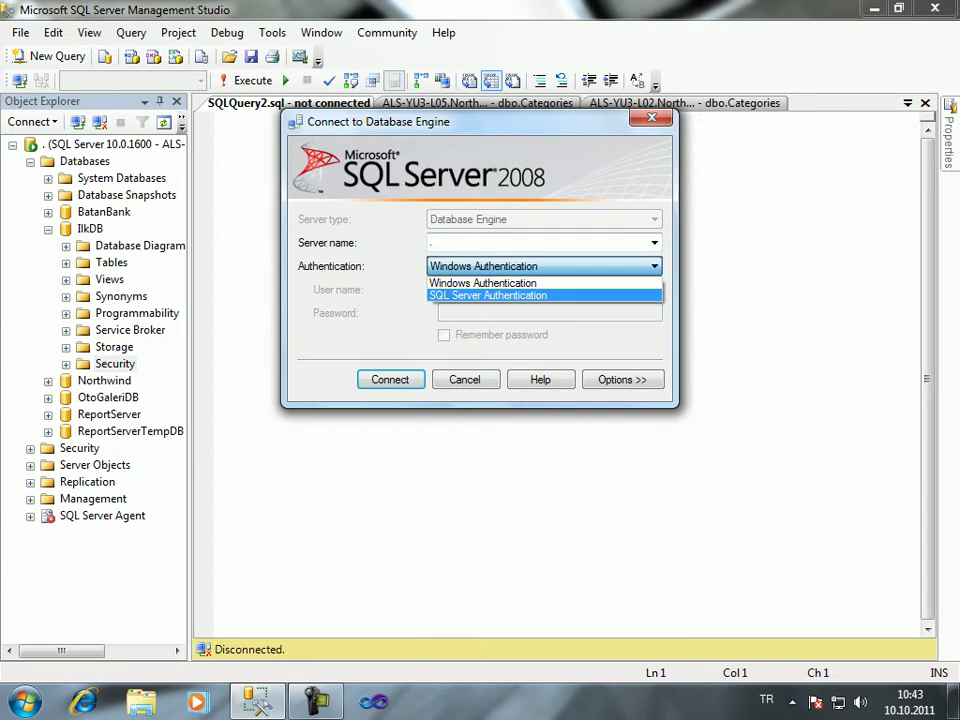
{"action": "key", "text": "Return"}
{"action": "key", "text": "Tab"}
{"action": "key", "text": "Tab"}
{"action": "type", "text": "1"}
{"action": "key", "text": "Return"}
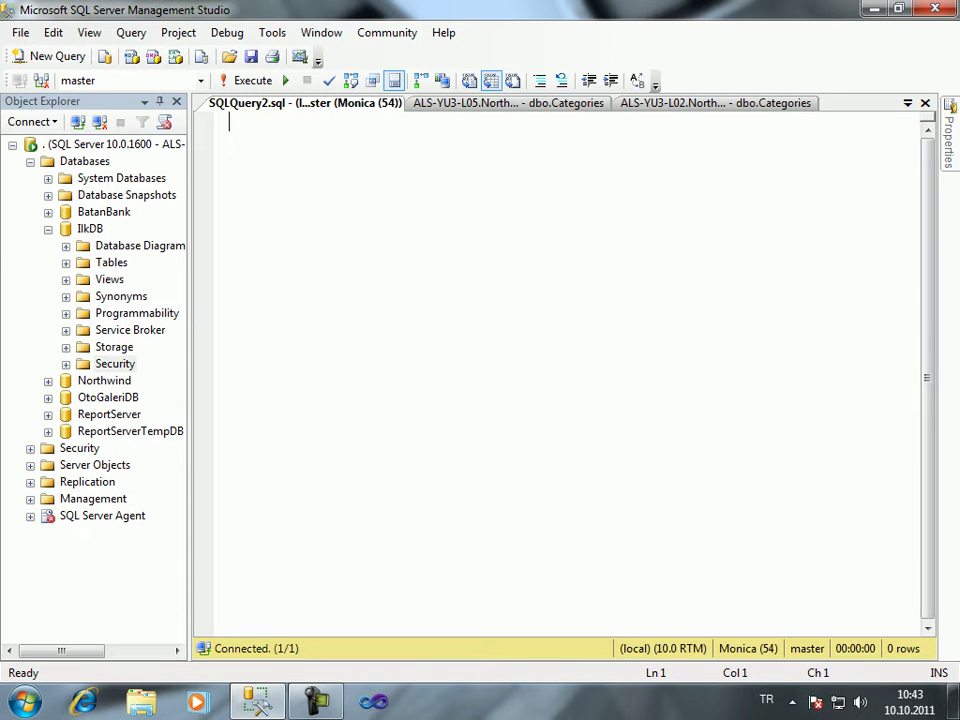
Run Select * from Tablom against IlkDB, which is denied on column Id
{"action": "type", "text": "Select * from "}
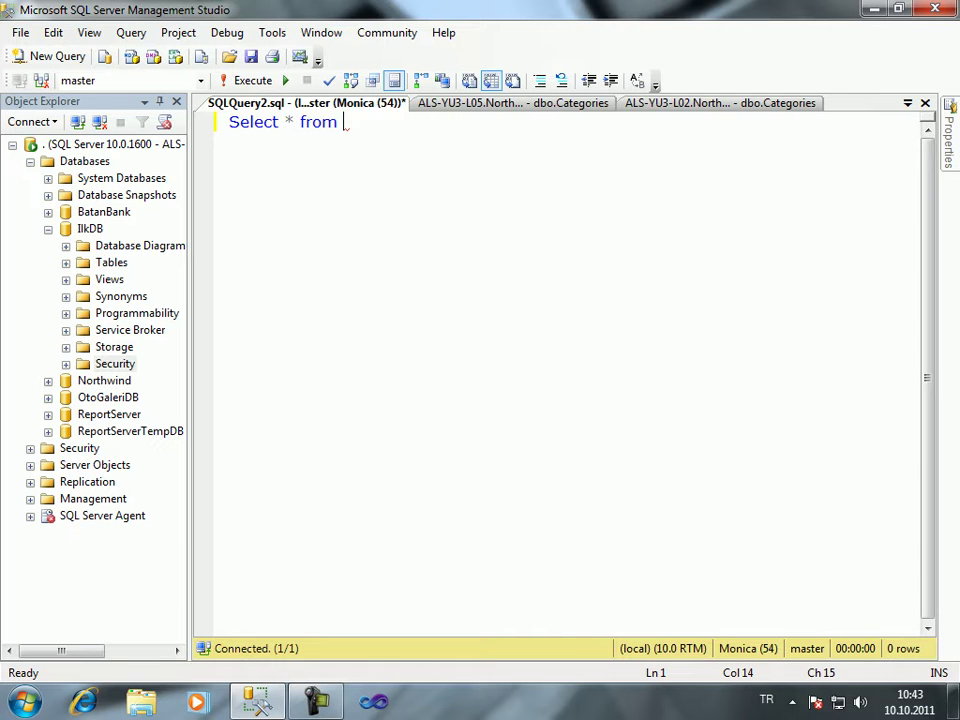
{"action": "type", "text": "Tablom"}
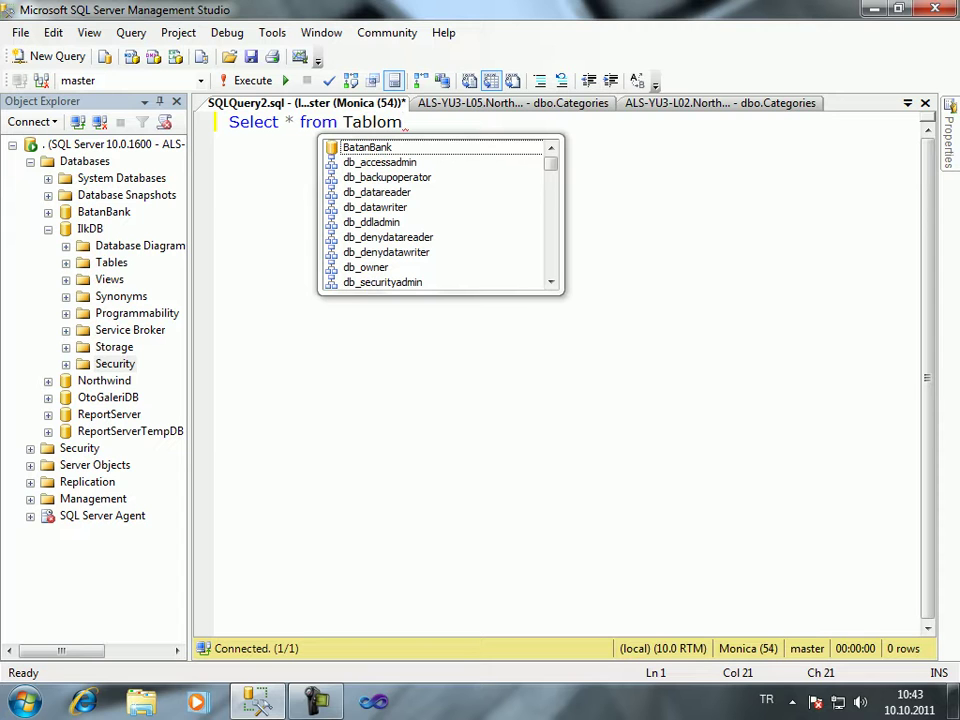
{"action": "key", "text": "Escape"}
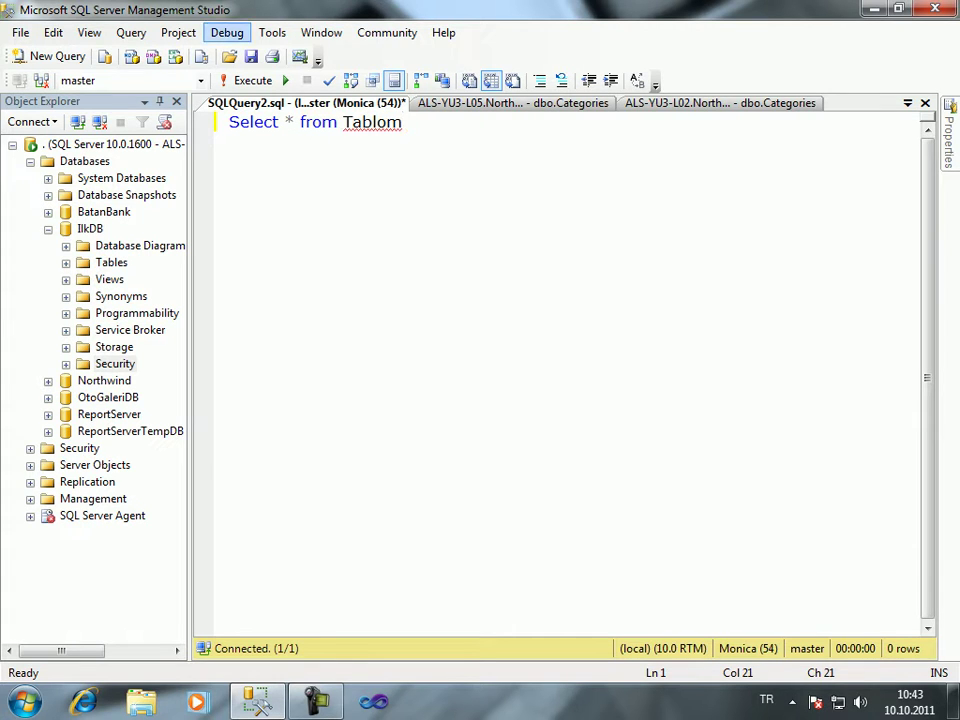
{"action": "left_click", "coordinate": [200, 80]}
{"action": "left_click", "coordinate": [70, 114]}
{"action": "left_click", "coordinate": [250, 80]}
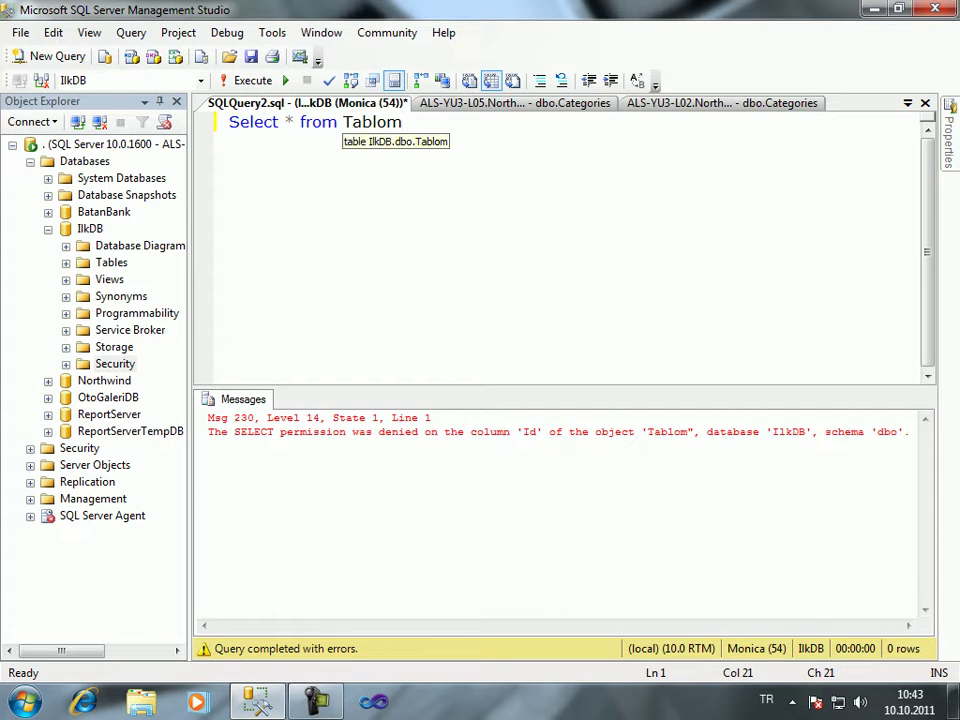
Replace * with Ad,Soyad and run the query successfully
{"action": "left_click_drag", "start_coordinate": [208, 432], "coordinate": [594, 432]}
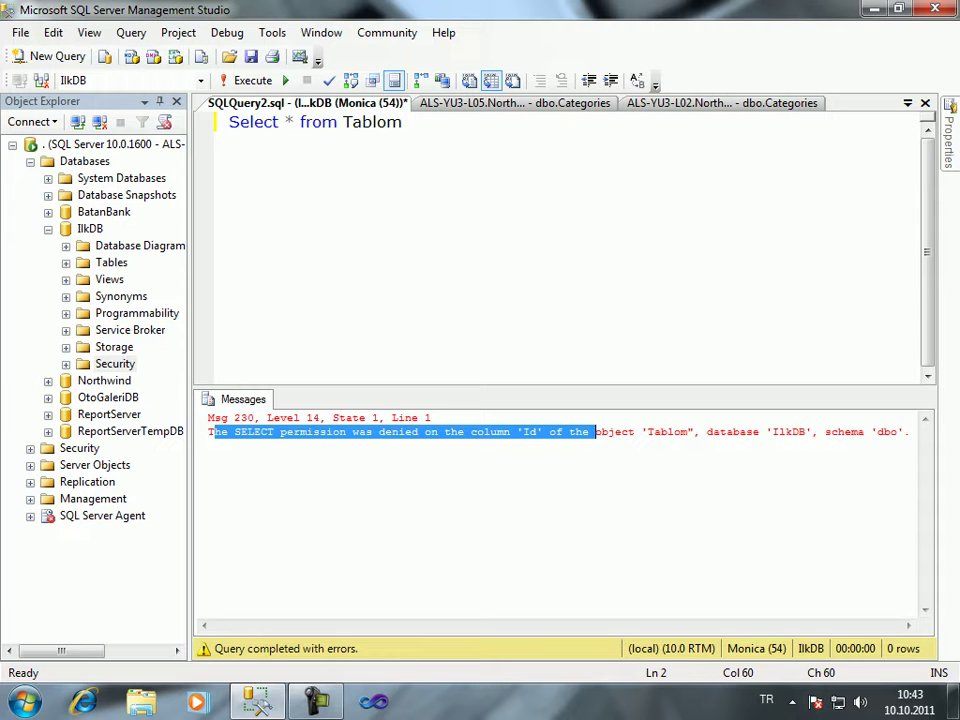
{"action": "left_click_drag", "start_coordinate": [279, 121], "coordinate": [293, 121]}
{"action": "type", "text": "Ad,s"}
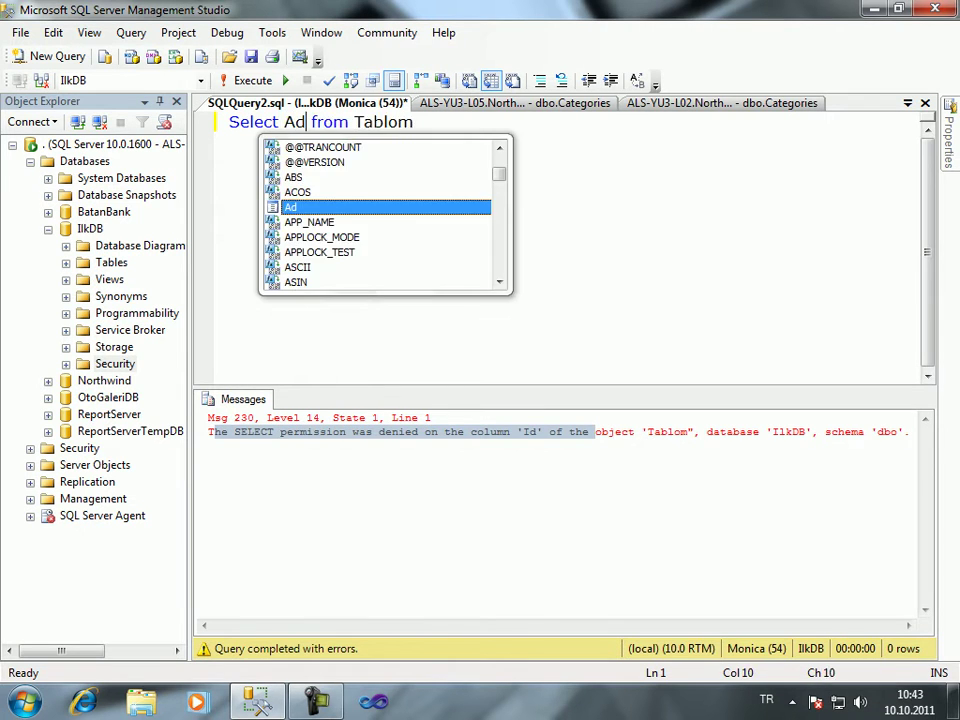
{"action": "type", "text": "oyad"}
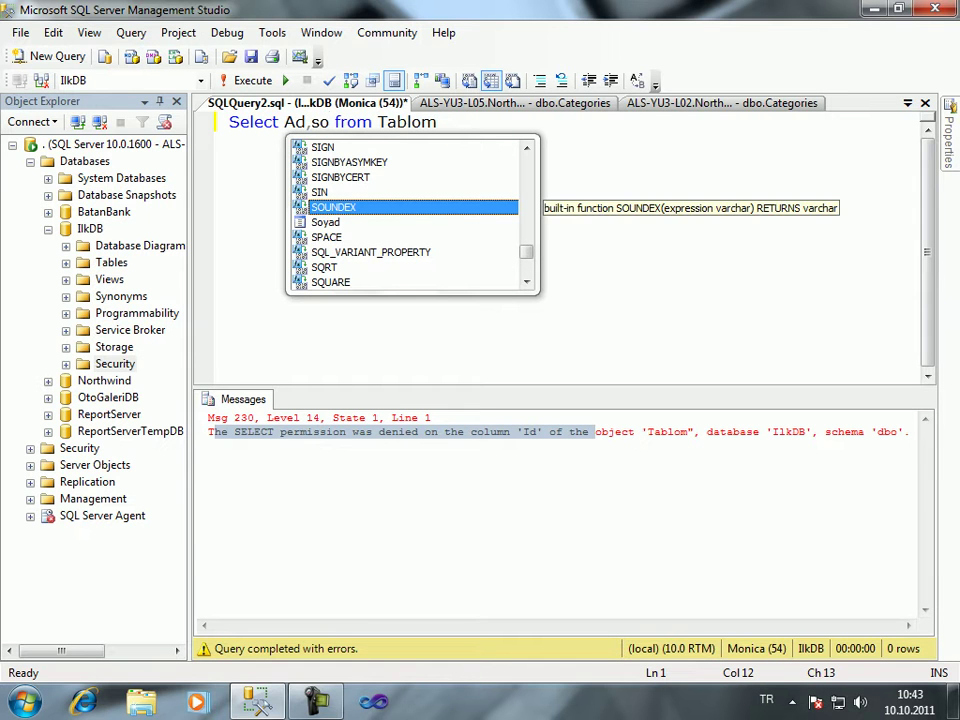
{"action": "key", "text": "ctrl+a"}
{"action": "key", "text": "F5"}
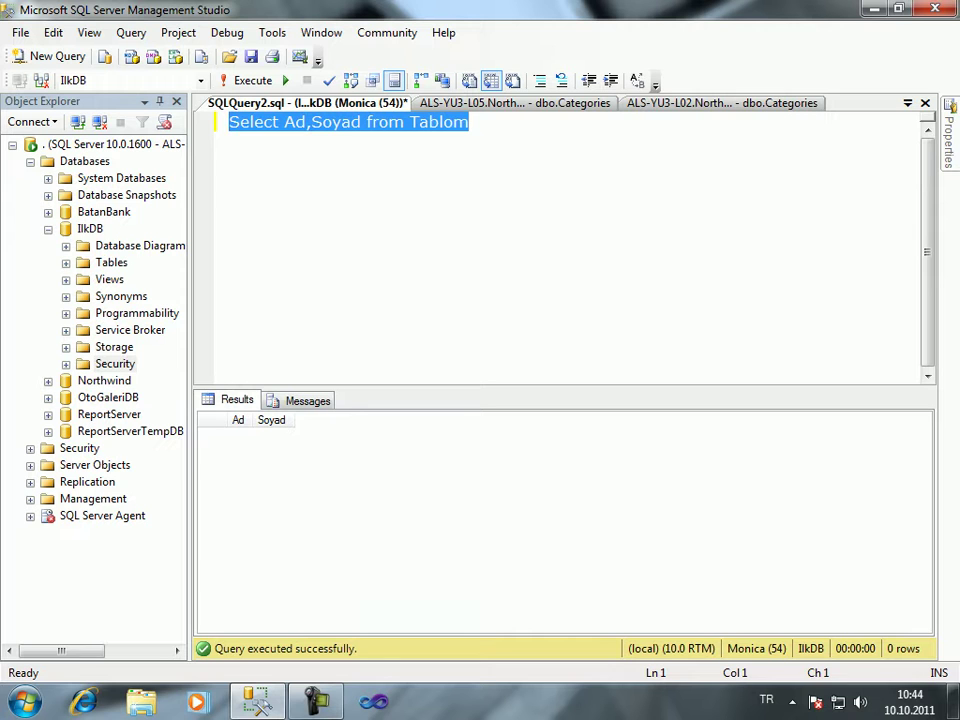
Add Id before Ad and rerun the query, which is denied on Id
{"action": "left_click", "coordinate": [285, 121]}
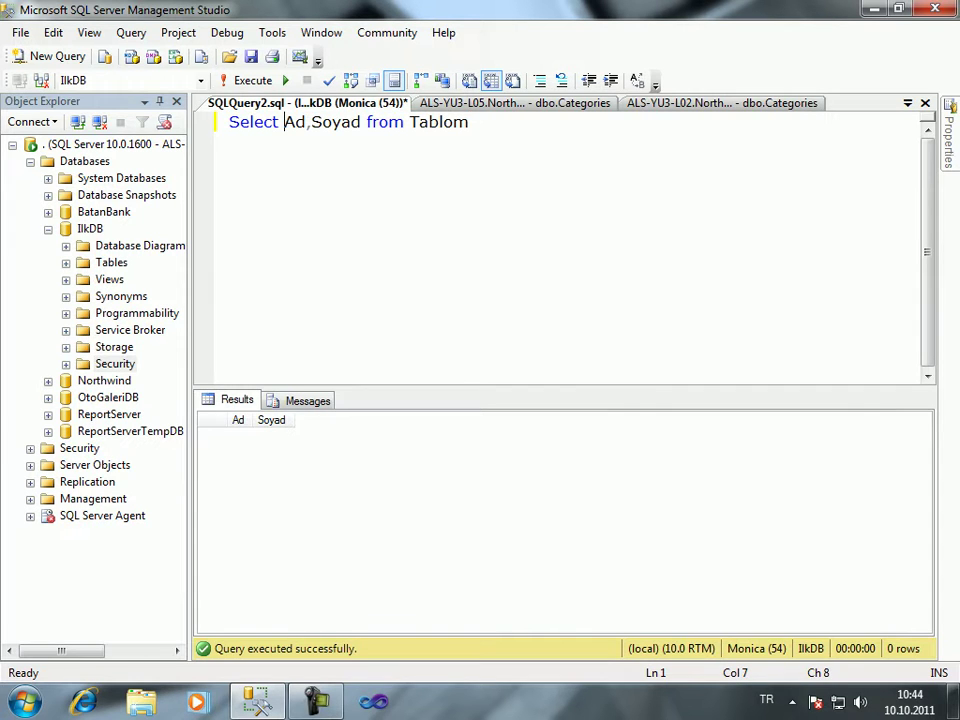
{"action": "type", "text": "Id,"}
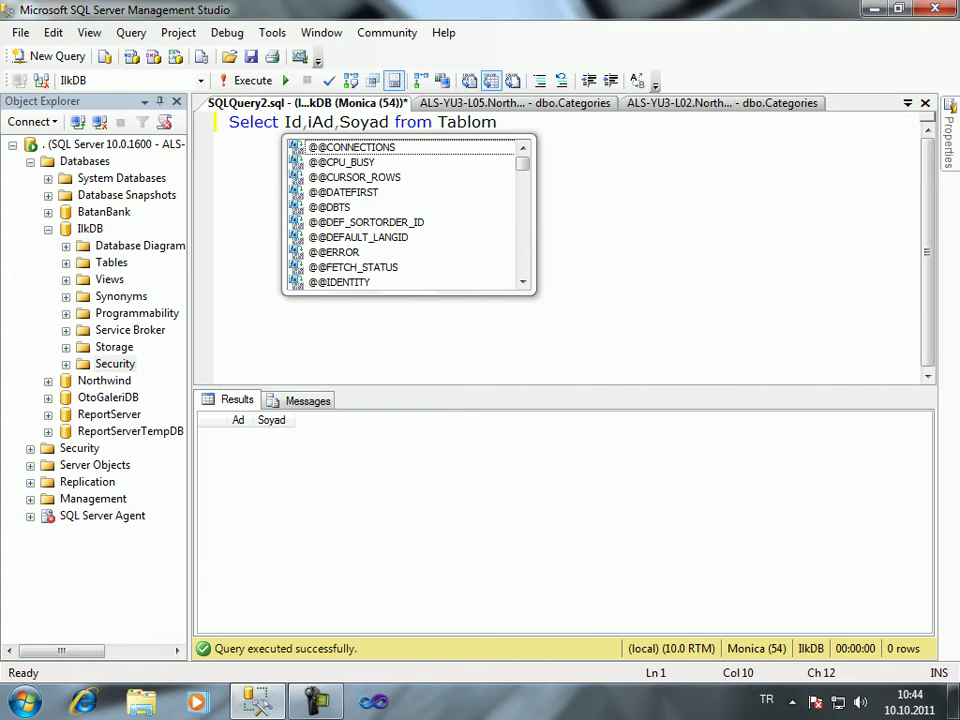
{"action": "key", "text": "BackSpace"}
{"action": "key", "text": "F5"}
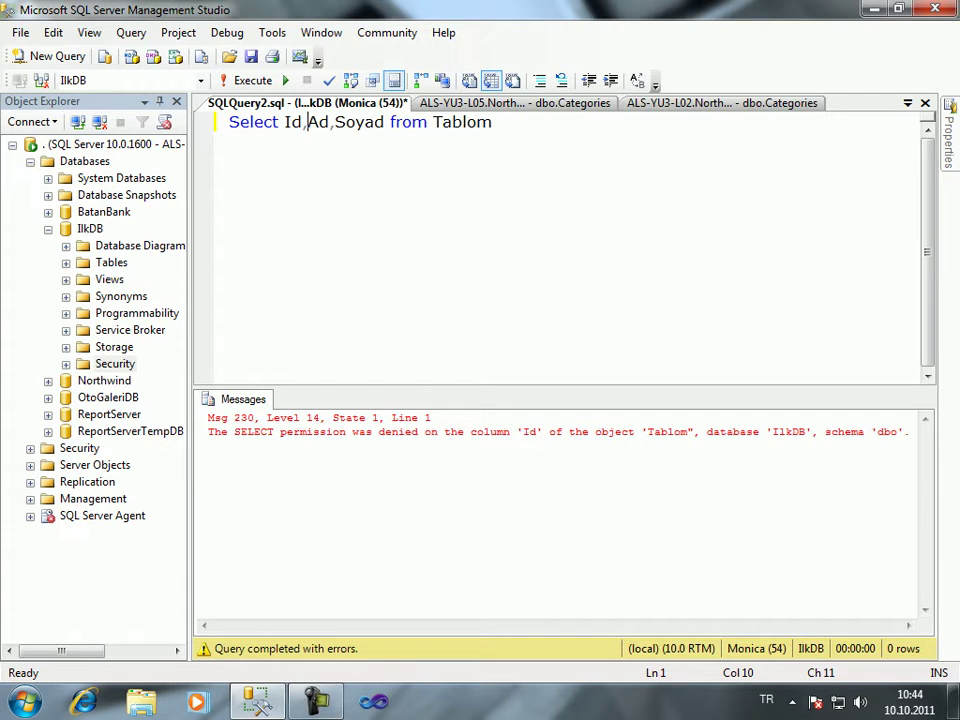
{"action": "key", "text": "super+d"}
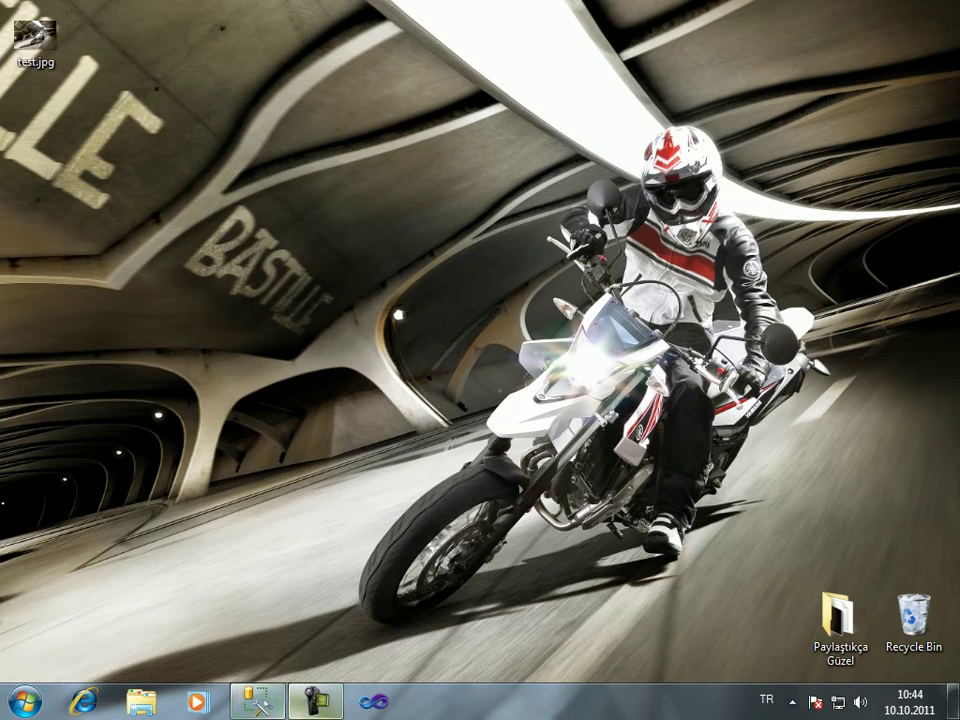
Open the Properties of user Bellucci under IlkDB's Security > Users
{"action": "key", "text": "super+d"}
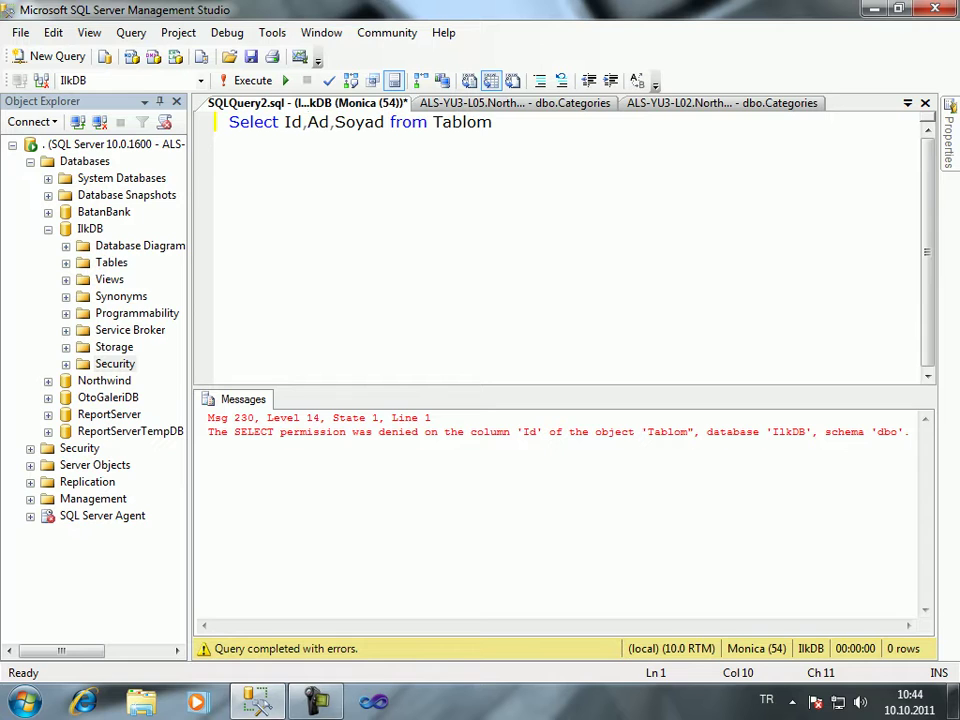
{"action": "double_click", "coordinate": [115, 364]}
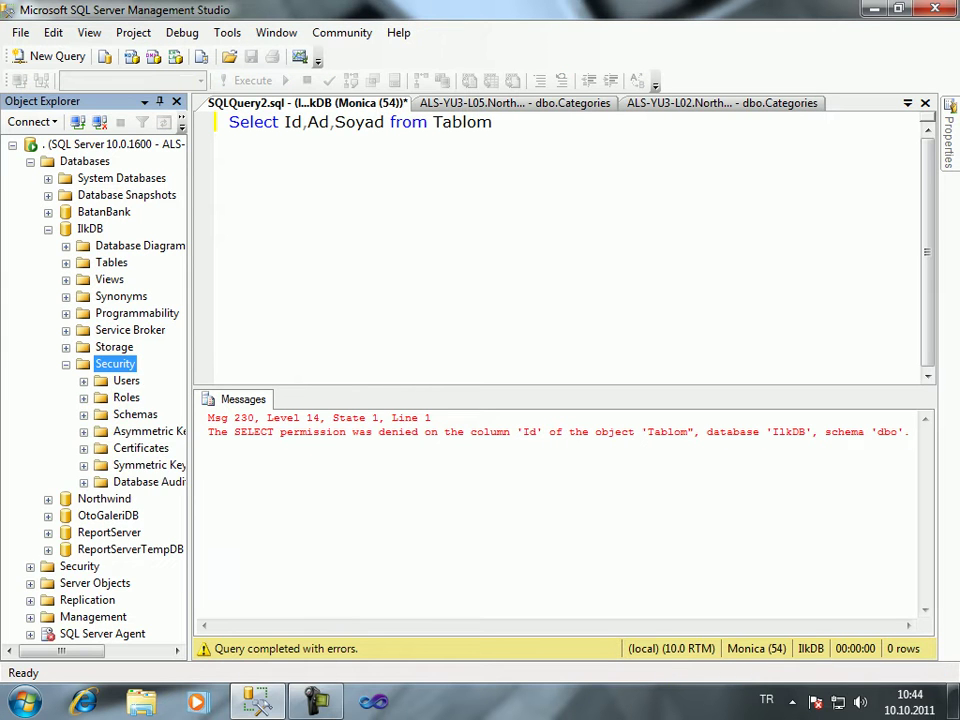
{"action": "left_click", "coordinate": [84, 381]}
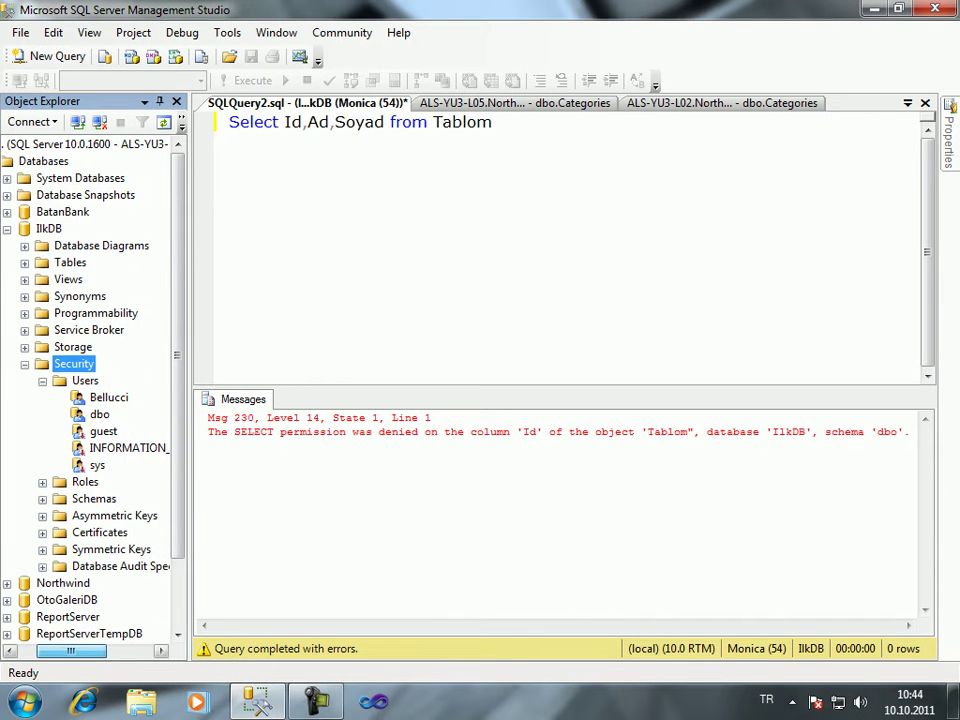
{"action": "right_click", "coordinate": [110, 398]}
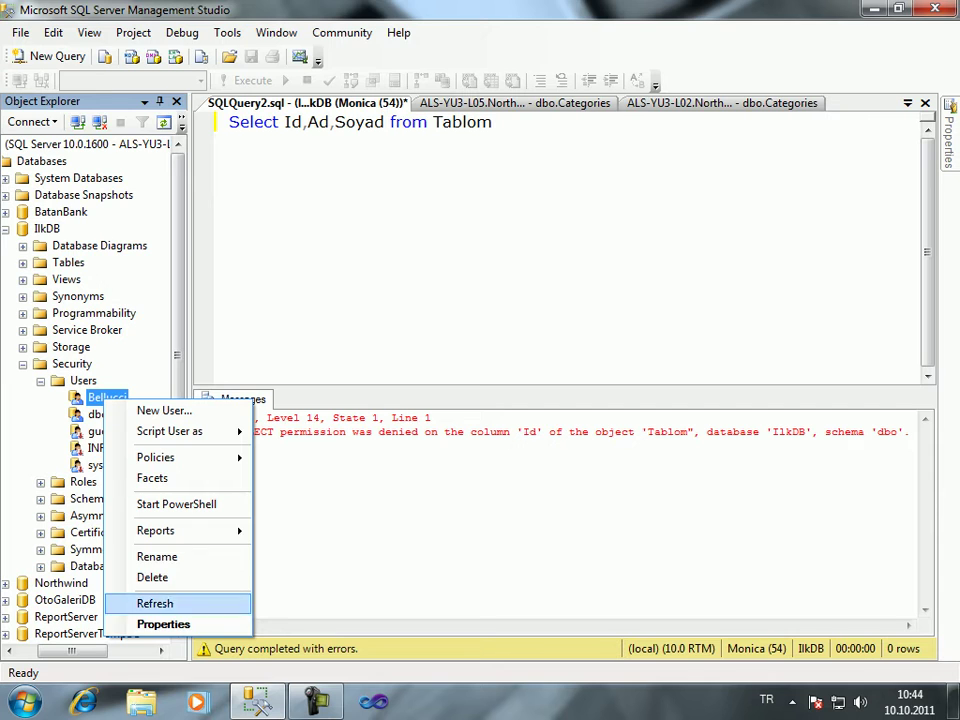
{"action": "left_click", "coordinate": [165, 624]}
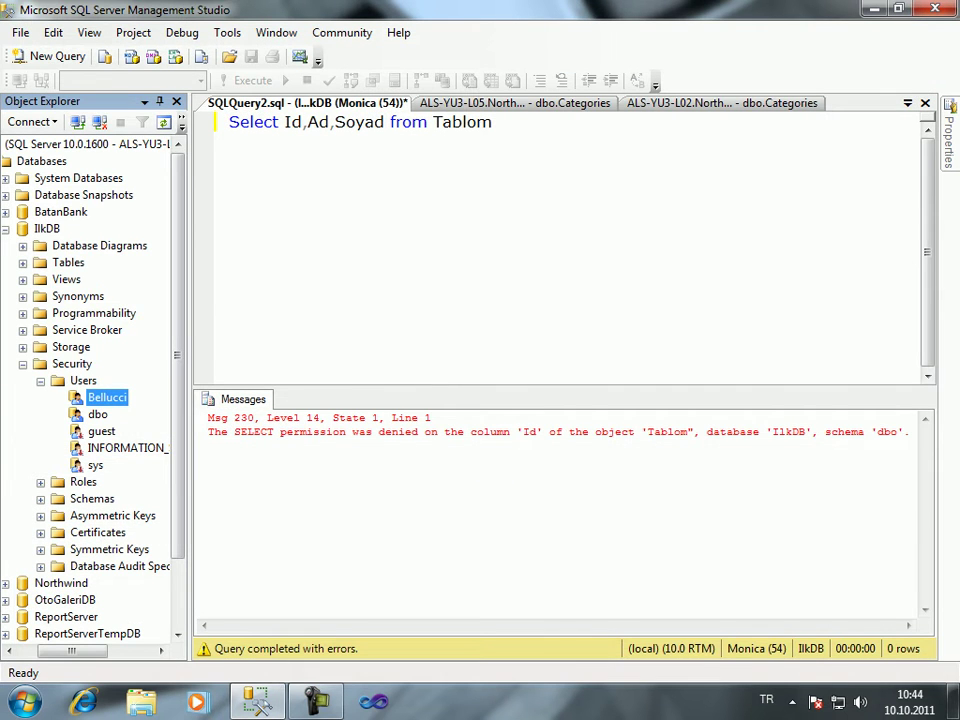
{"action": "left_click", "coordinate": [47, 228]}
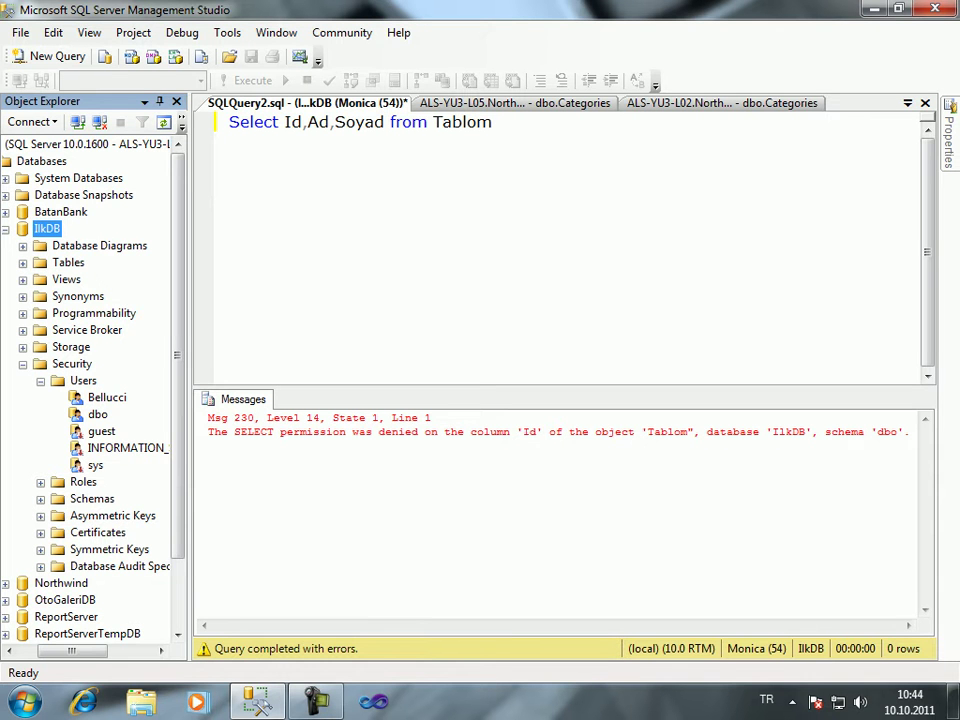
{"action": "left_click", "coordinate": [107, 397]}
{"action": "right_click", "coordinate": [113, 397]}
{"action": "left_click", "coordinate": [150, 621]}
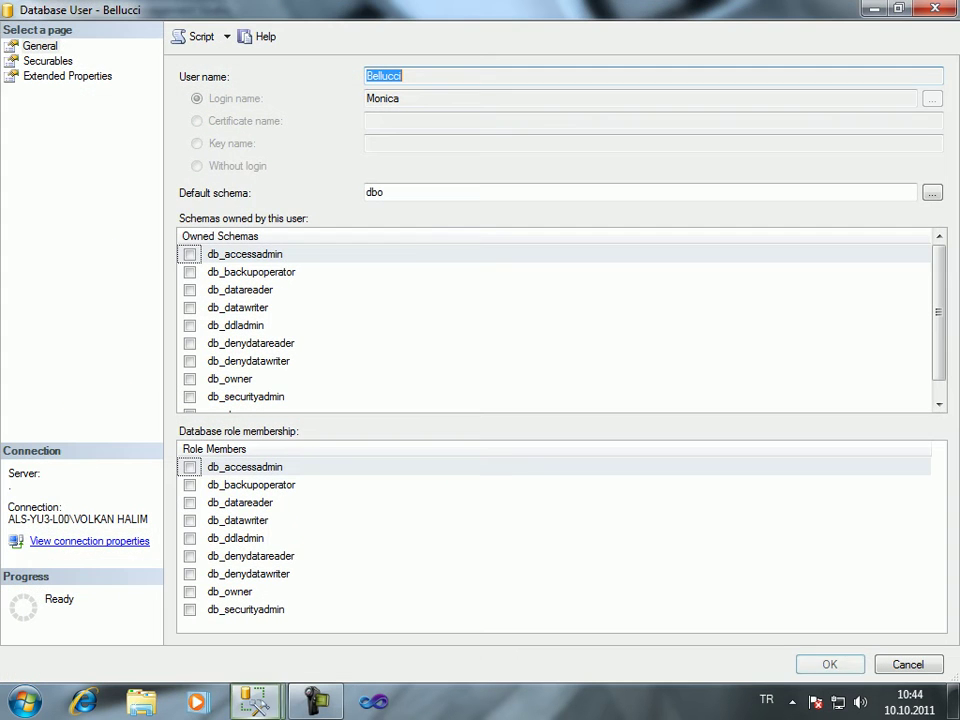
Set Tablom's Update column permissions to grant Ad and deny Soyad, then save
{"action": "left_click", "coordinate": [50, 62]}
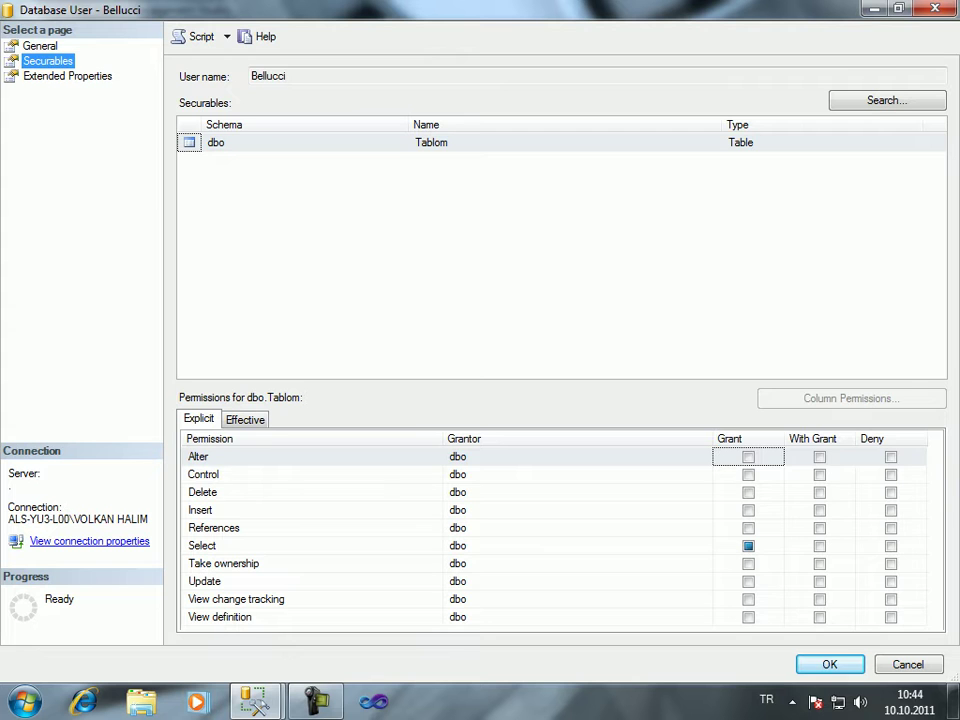
{"action": "left_click", "coordinate": [577, 581]}
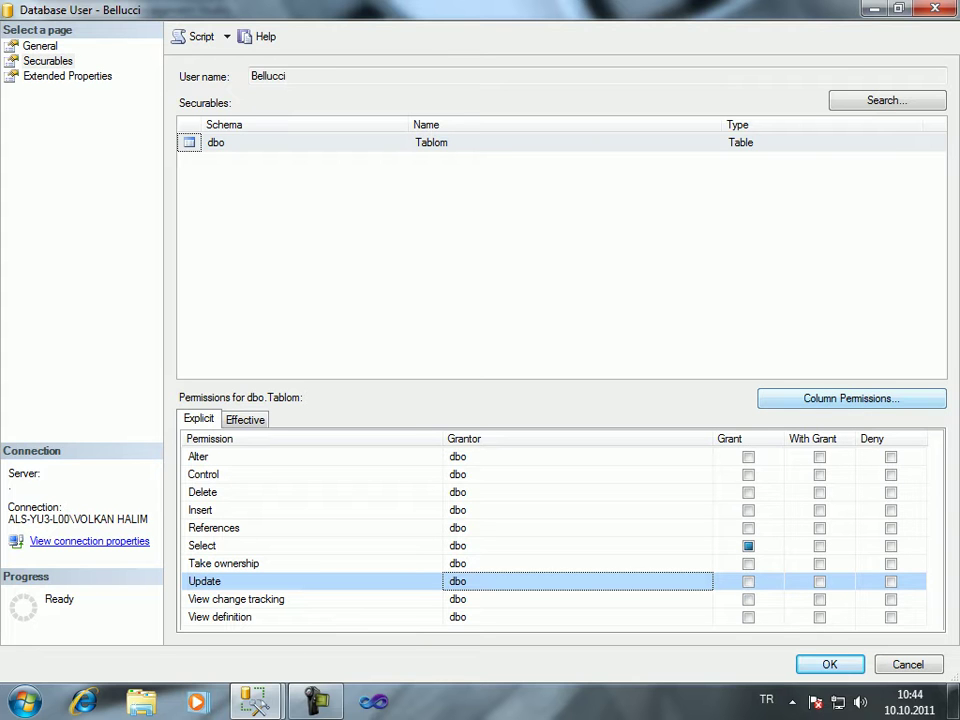
{"action": "left_click", "coordinate": [851, 398]}
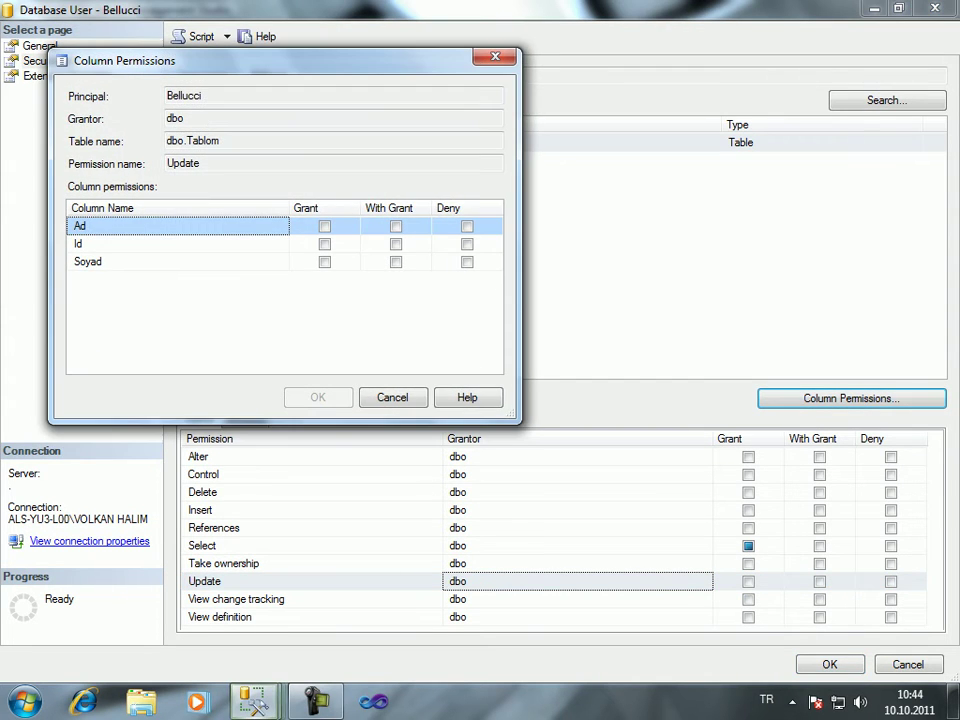
{"action": "left_click", "coordinate": [324, 226]}
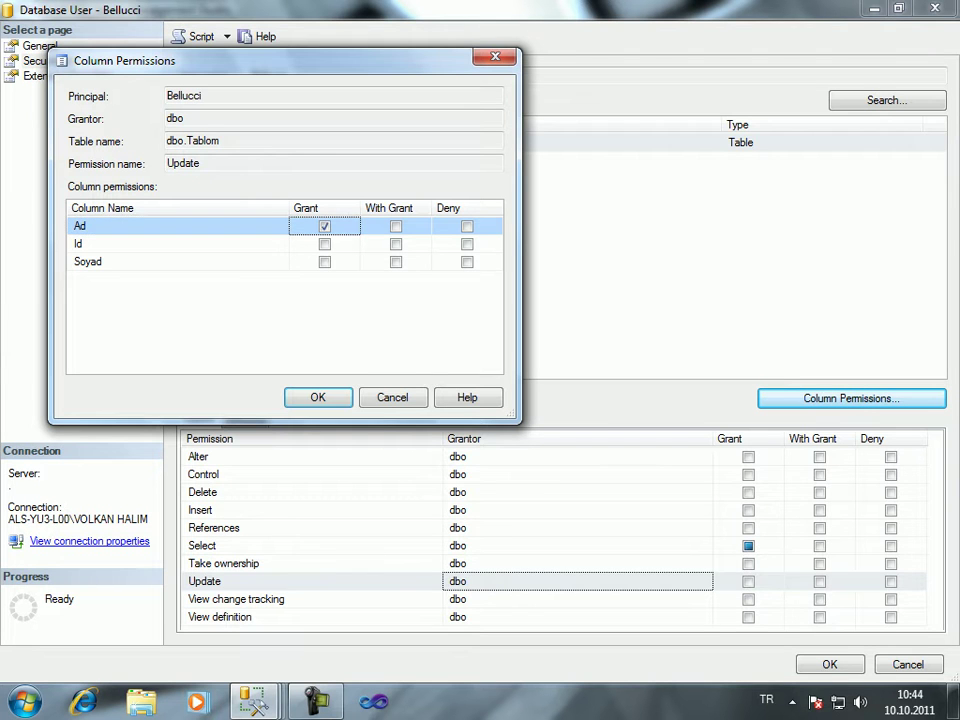
{"action": "left_click", "coordinate": [467, 262]}
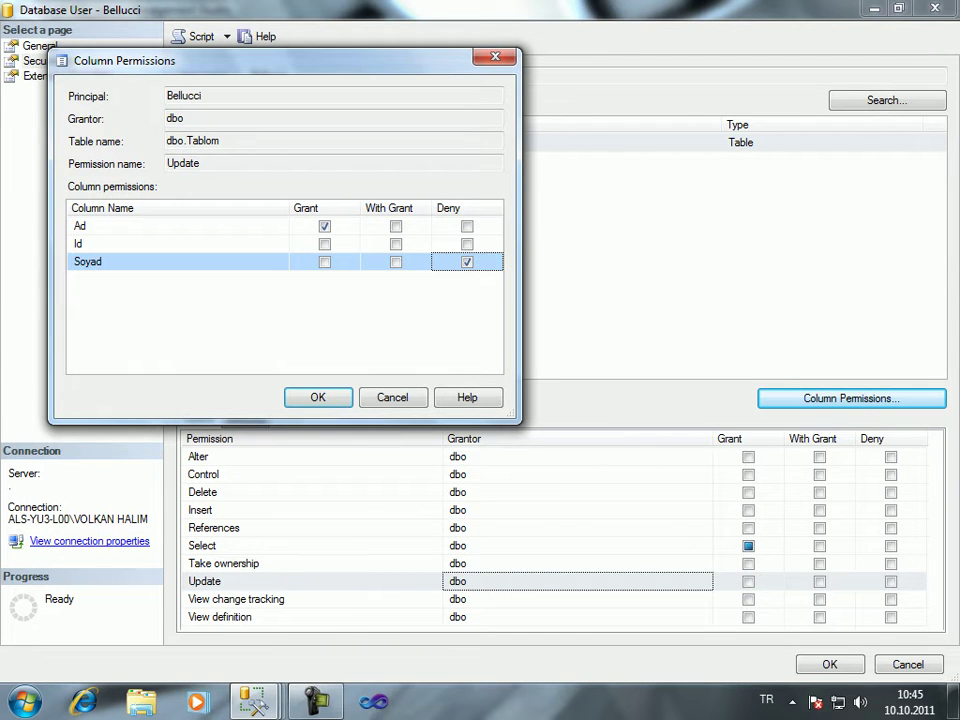
{"action": "left_click", "coordinate": [467, 244]}
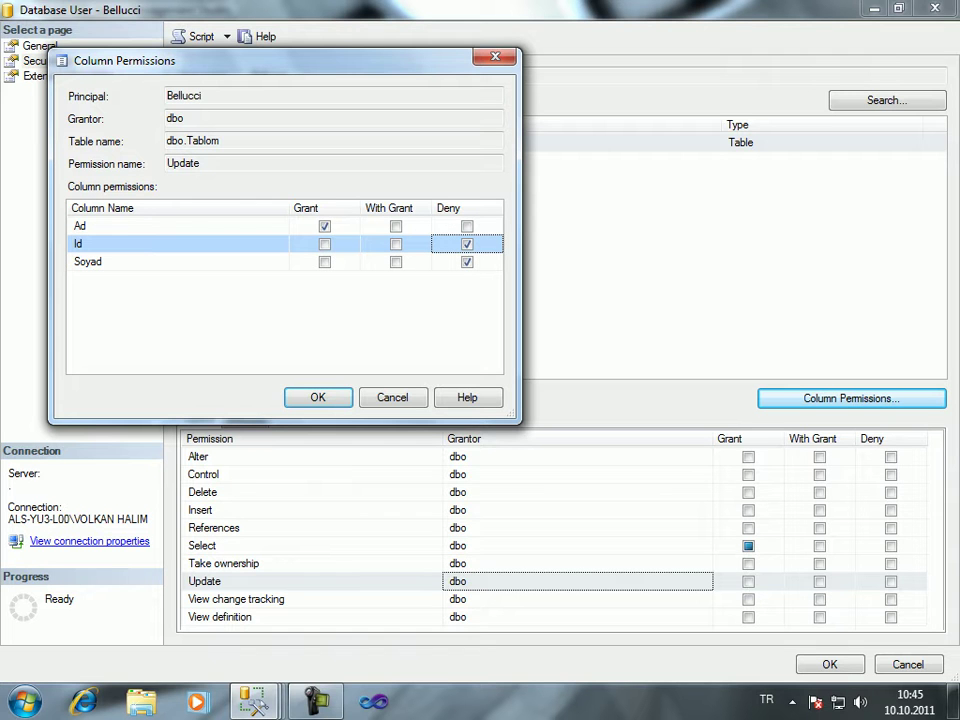
{"action": "key", "text": "space"}
{"action": "key", "text": "Return"}
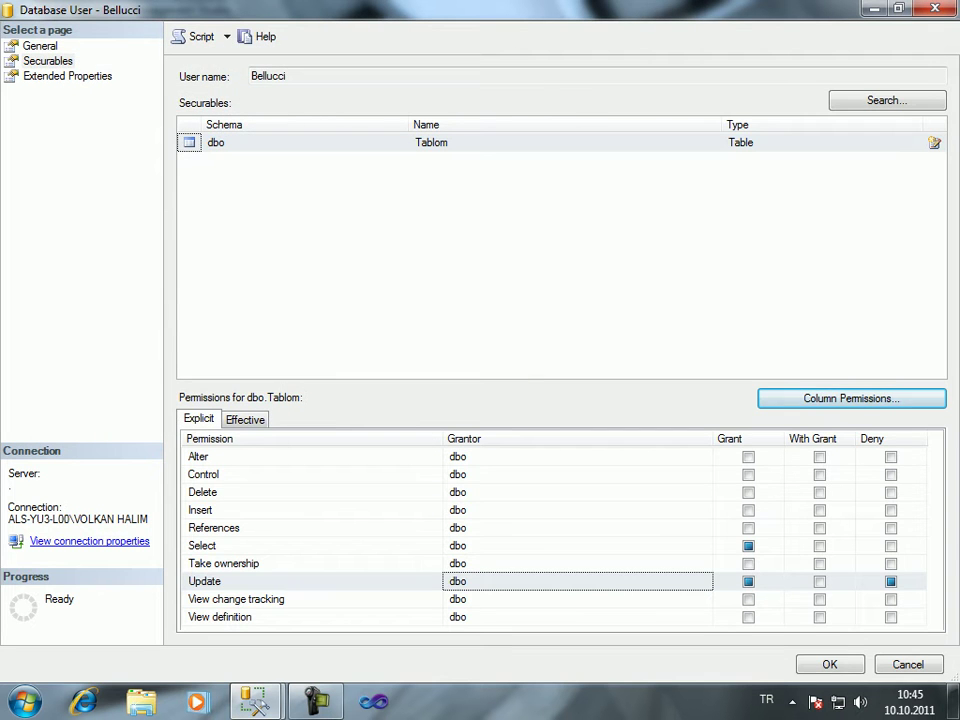
{"action": "key", "text": "Return"}
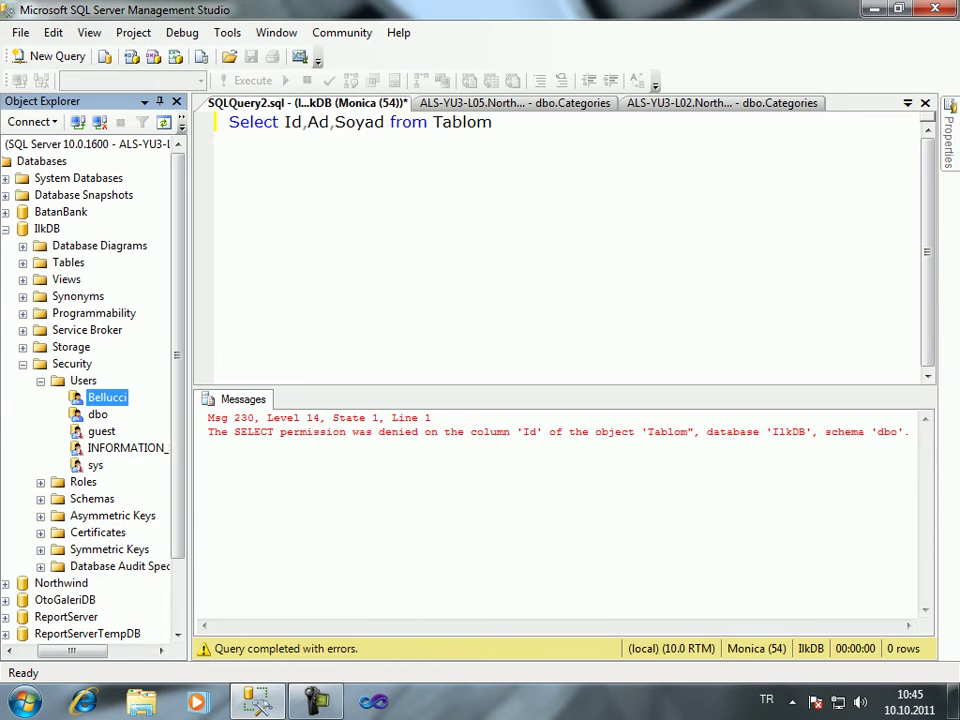
{"action": "key", "text": "Return"}
{"action": "key", "text": "Return"}
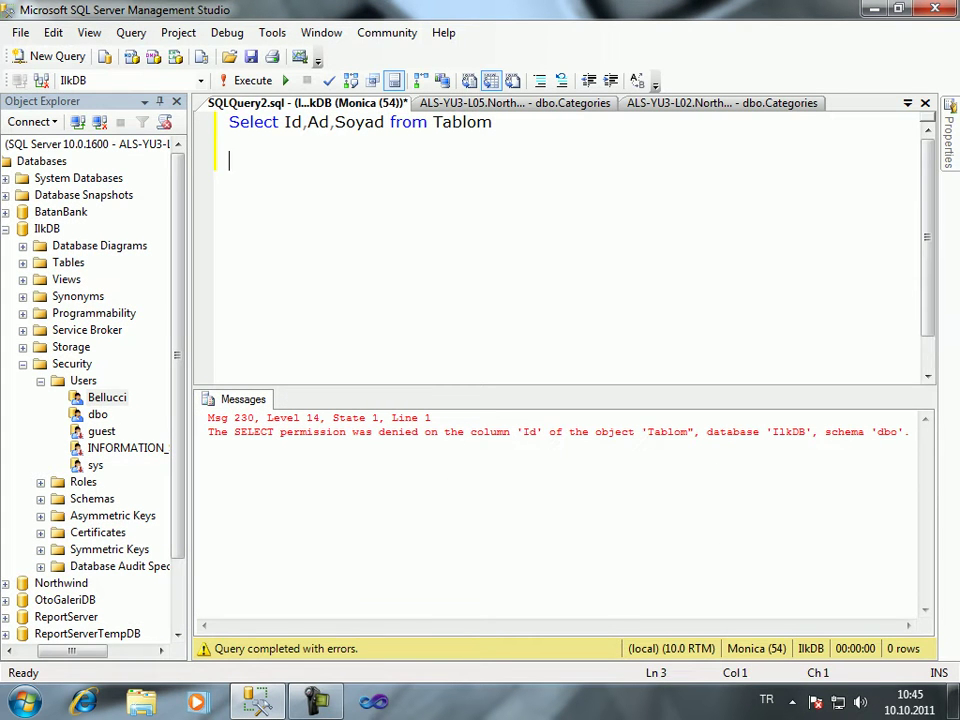
{"action": "type", "text": "Insert "}
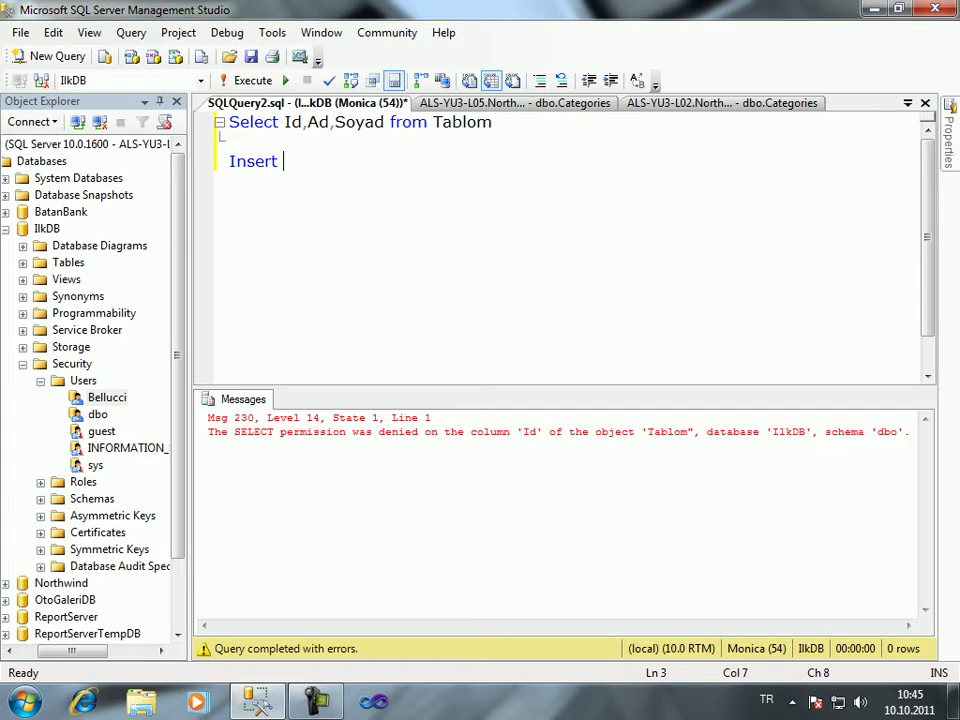
{"action": "type", "text": "inty"}
{"action": "key", "text": "BackSpace"}
{"action": "type", "text": "o Tablom ("}
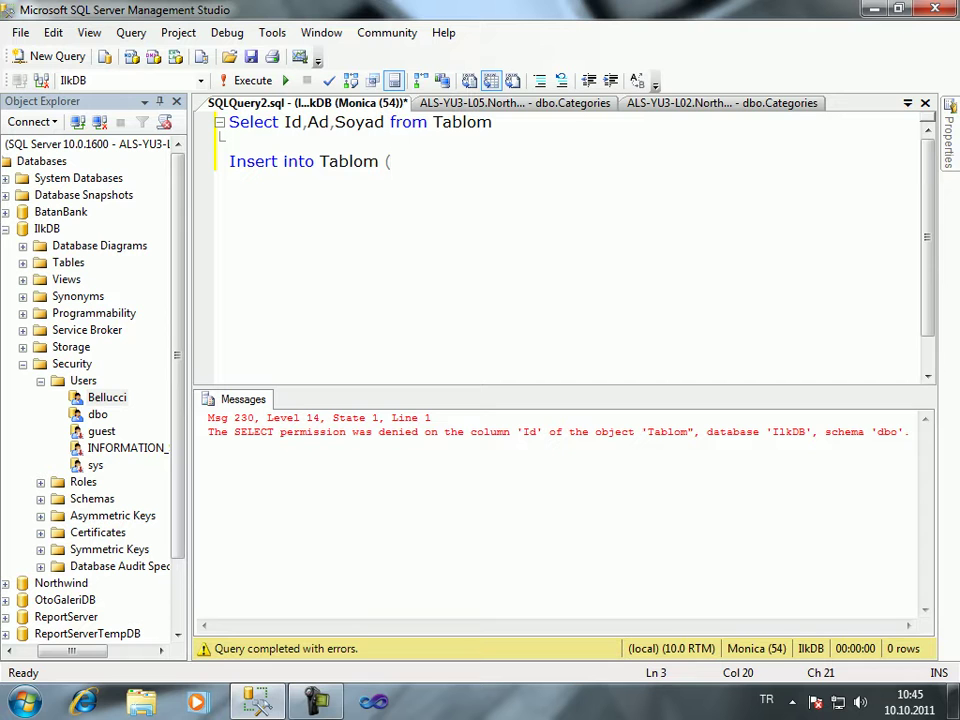
{"action": "key", "text": "BackSpace"}
{"action": "type", "text": "values"}
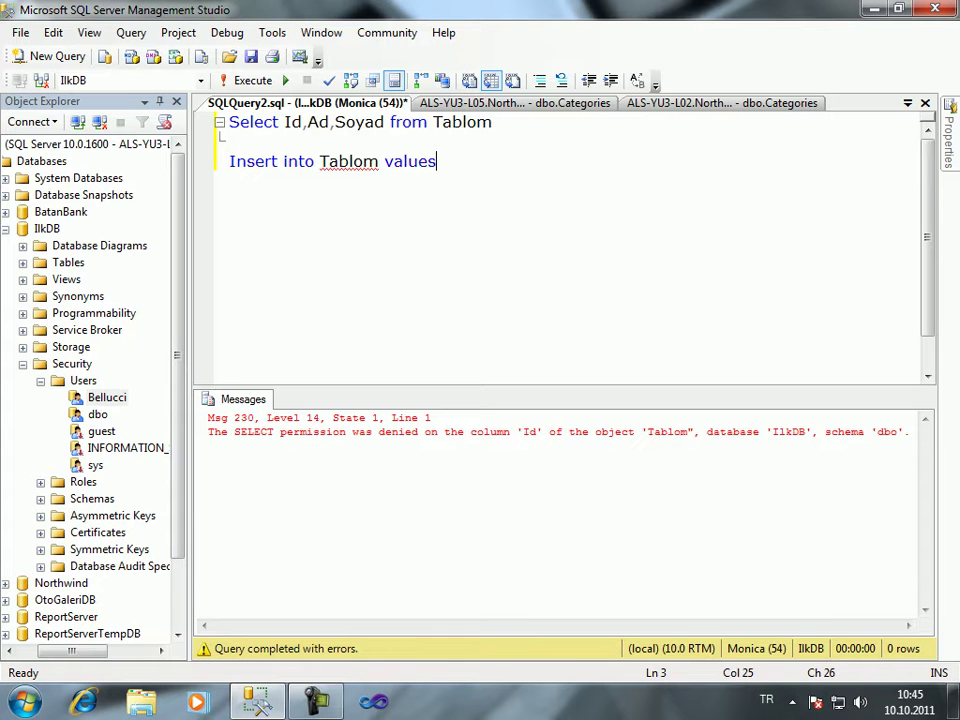
{"action": "type", "text": "(\"','')"}
{"action": "key", "text": "Left"}
{"action": "key", "text": "Left"}
{"action": "key", "text": "Left"}
{"action": "key", "text": "Left"}
{"action": "key", "text": "Left"}
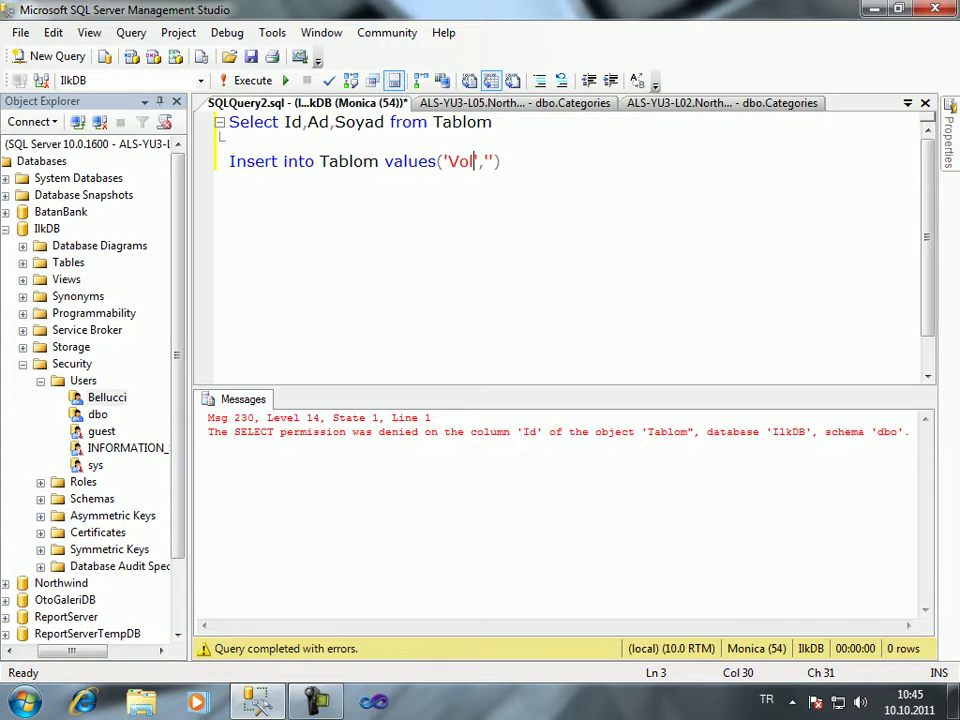
{"action": "key", "text": "Right"}
{"action": "key", "text": "Right"}
{"action": "key", "text": "Right"}
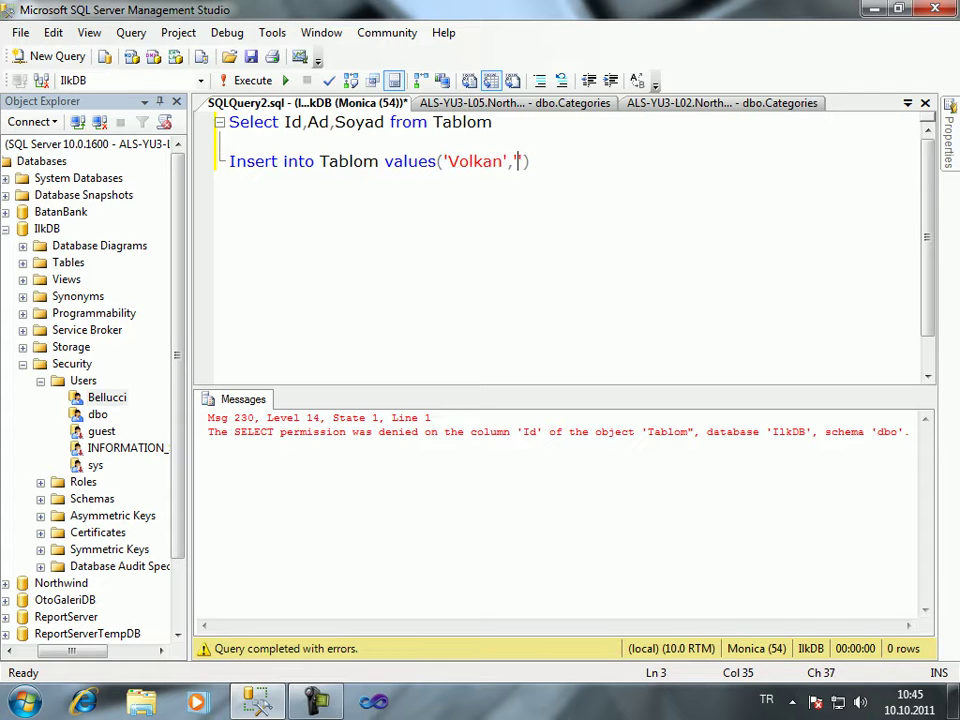
{"action": "key", "text": "End"}
{"action": "key", "text": "shift+Home"}
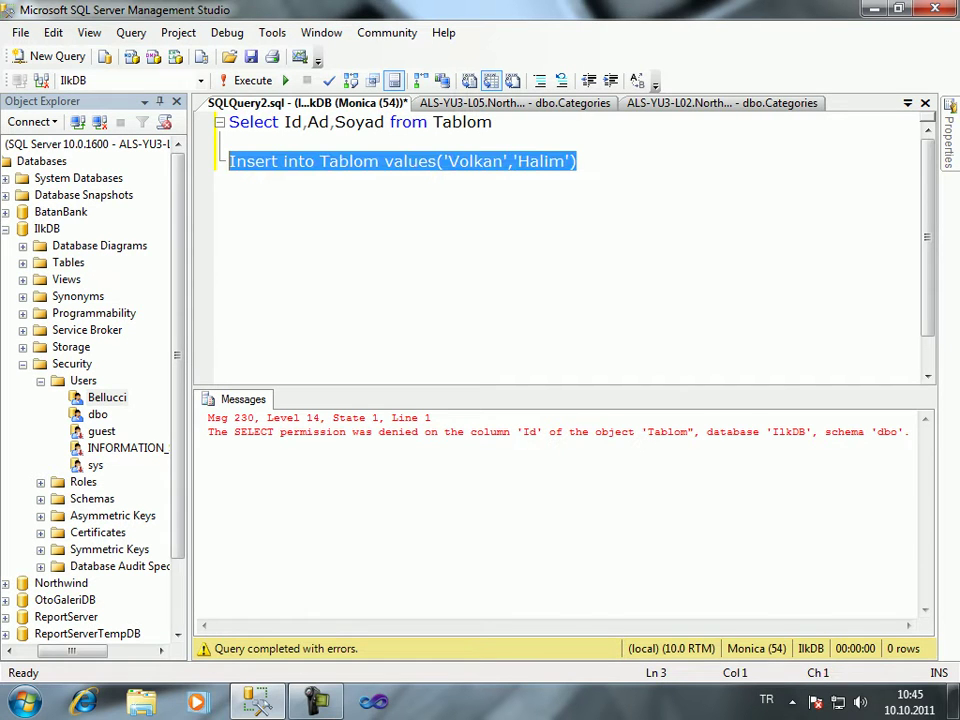
{"action": "key", "text": "F5"}
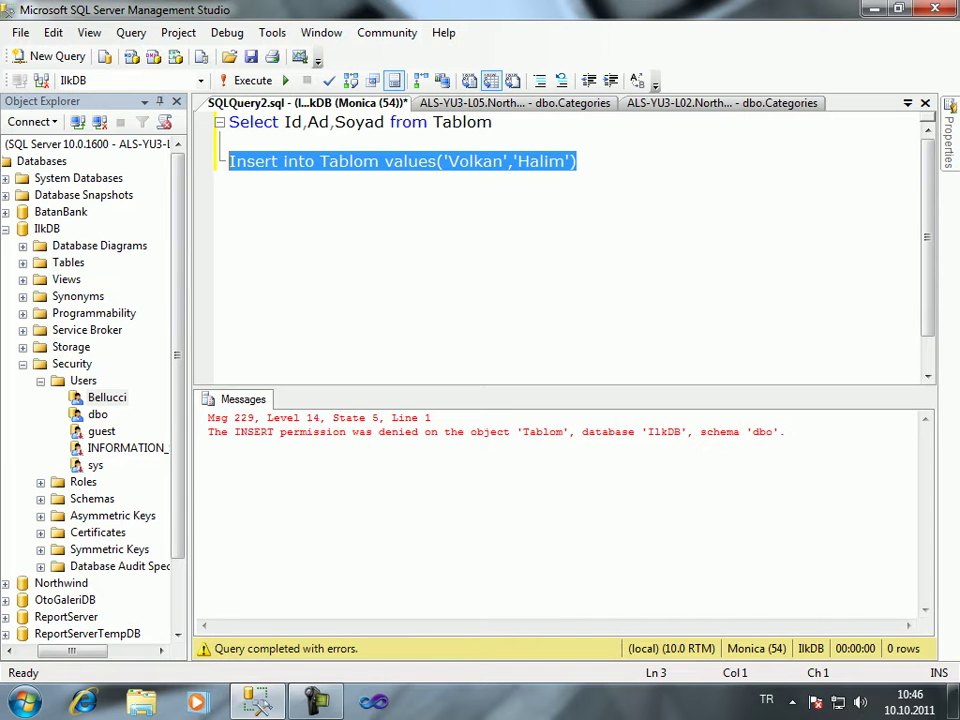
Grant Bellucci the Insert permission on Tablom in the Securables page
{"action": "right_click", "coordinate": [125, 396]}
{"action": "left_click", "coordinate": [180, 615]}
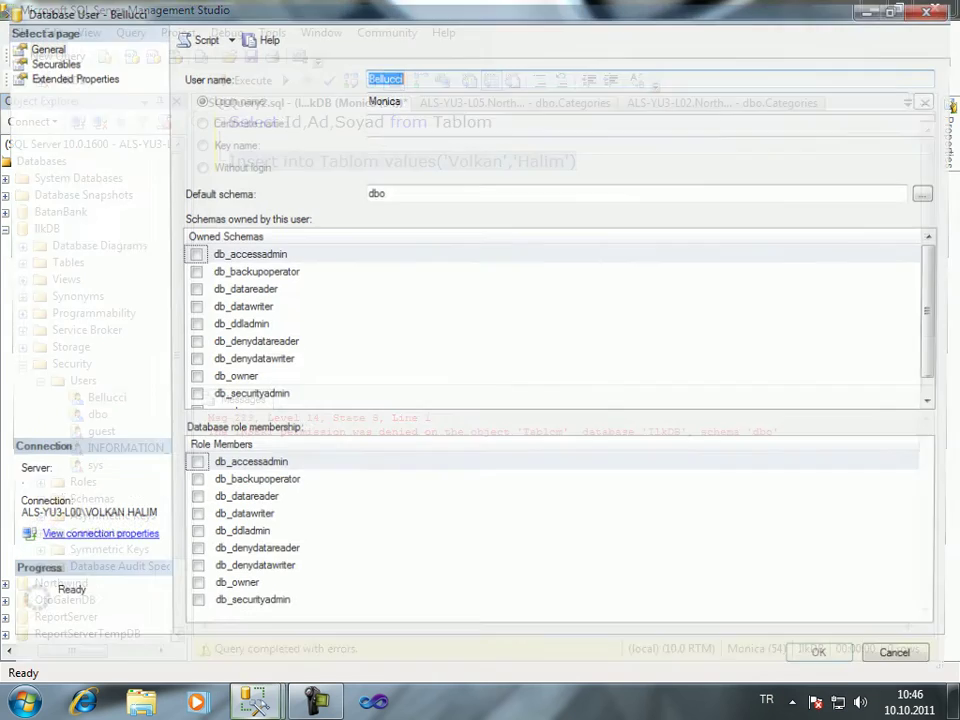
{"action": "left_click", "coordinate": [47, 61]}
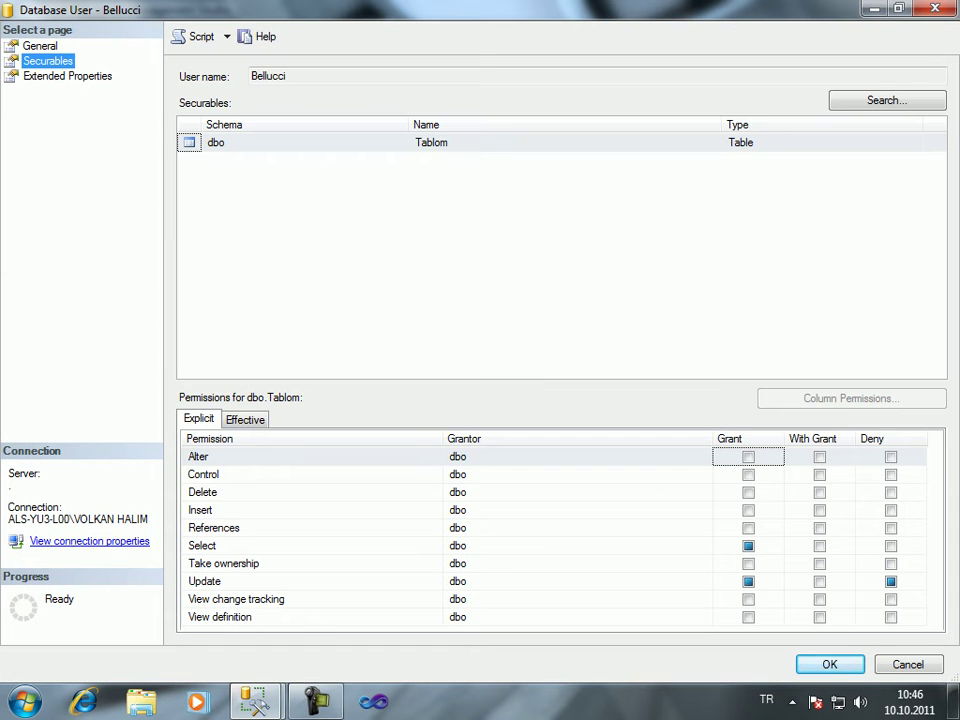
{"action": "left_click", "coordinate": [431, 142]}
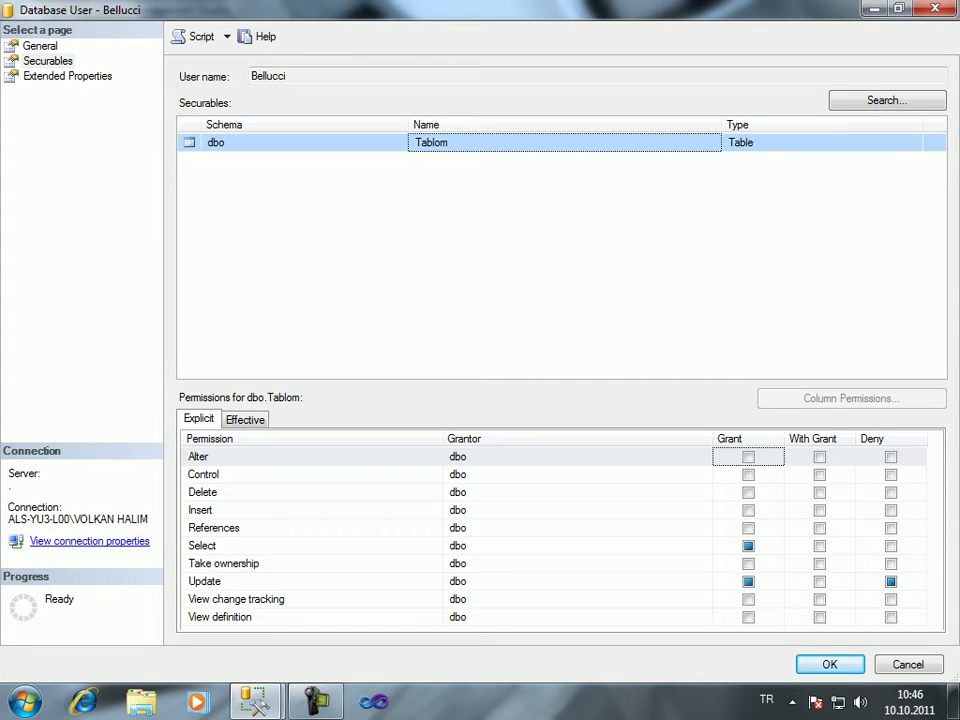
{"action": "left_click", "coordinate": [748, 527]}
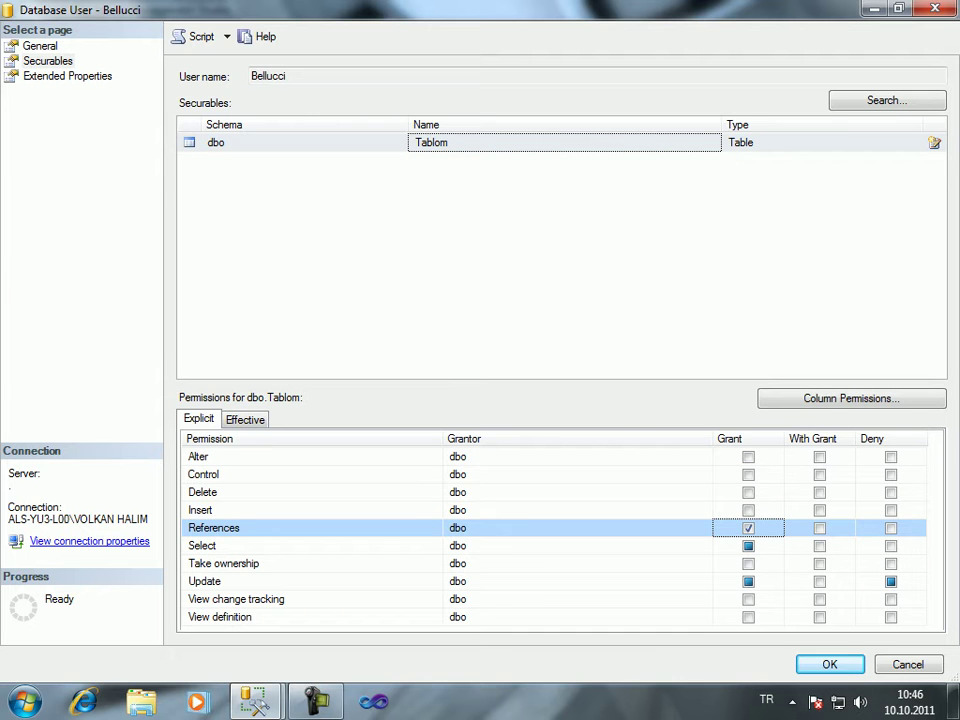
{"action": "left_click", "coordinate": [748, 509]}
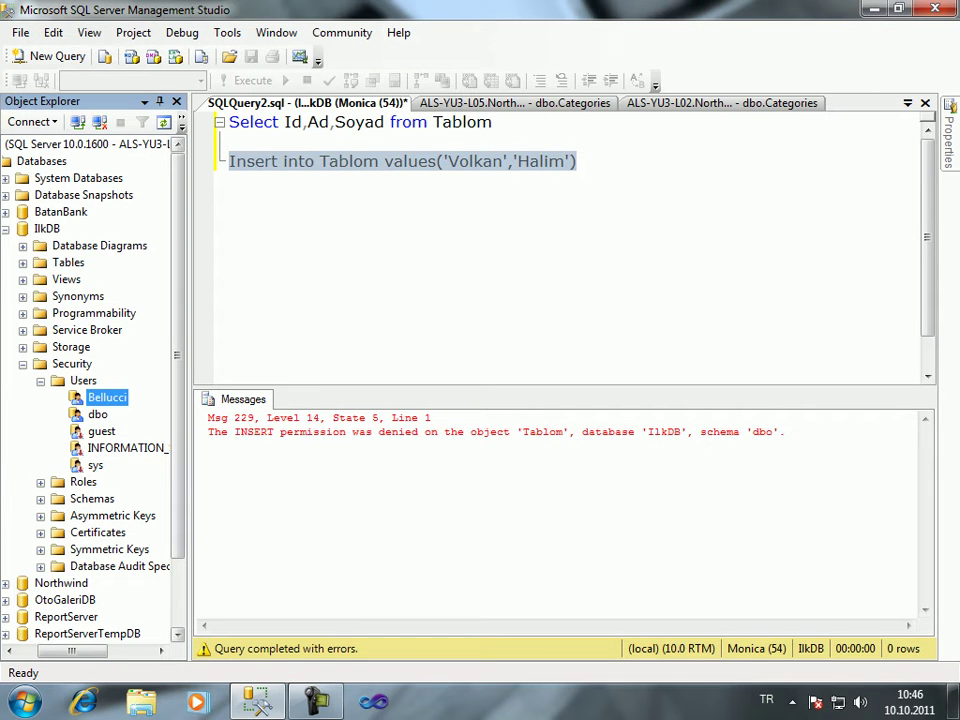
Rerun the Insert statement, now succeeding with 1 row affected
{"action": "left_click", "coordinate": [293, 161]}
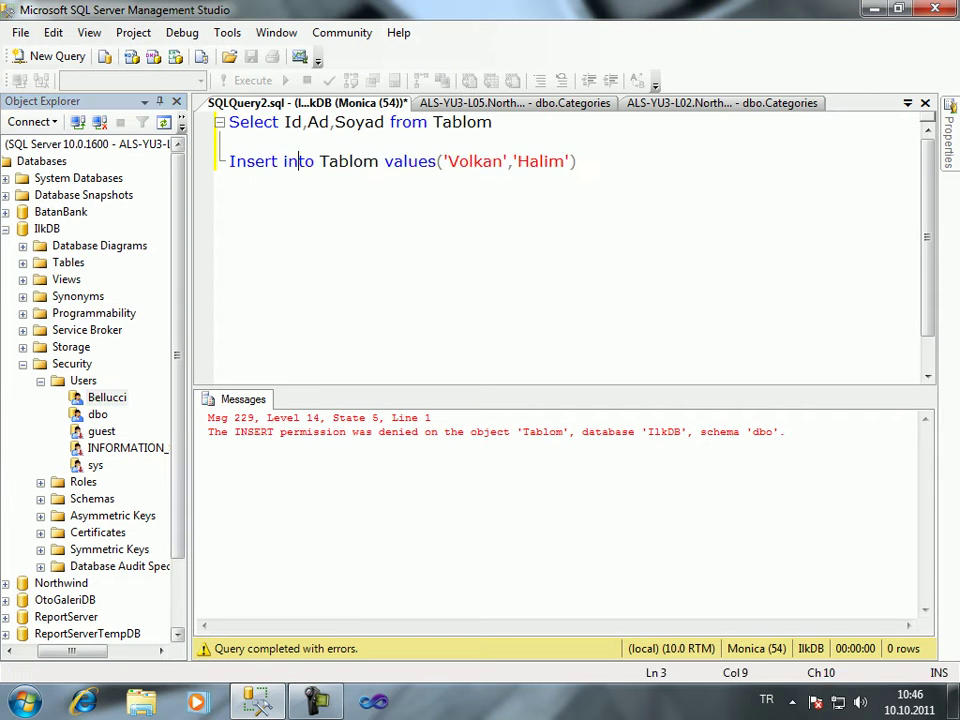
{"action": "left_click_drag", "start_coordinate": [578, 161], "coordinate": [225, 161]}
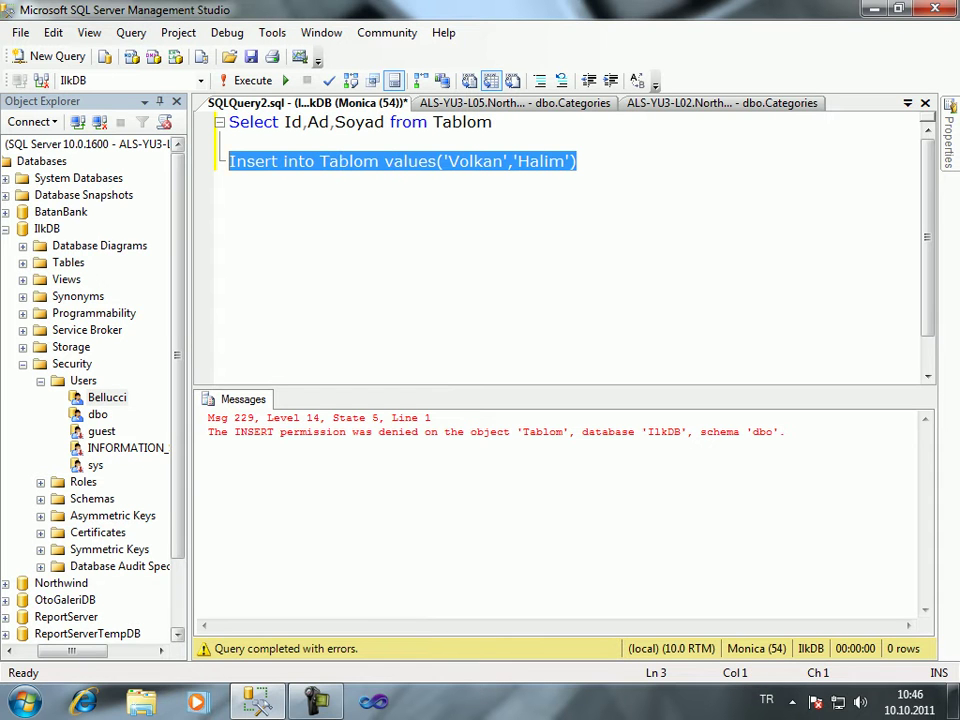
{"action": "left_click", "coordinate": [251, 80]}
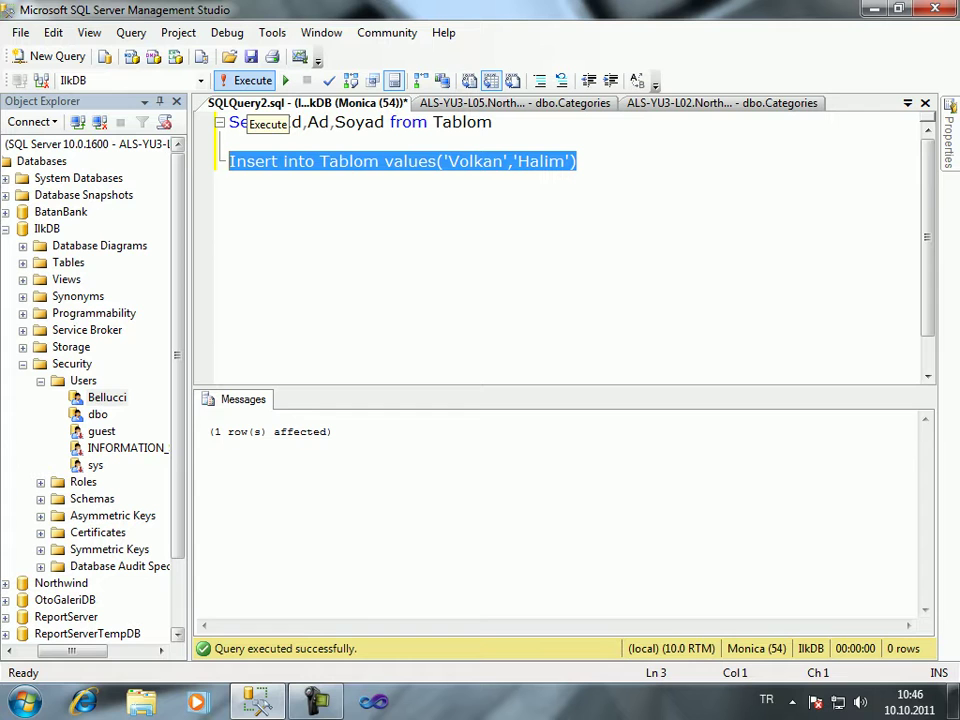
{"action": "left_click", "coordinate": [406, 161]}
{"action": "left_click", "coordinate": [696, 248]}
{"action": "key", "text": "Return"}
{"action": "type", "text": "U"}
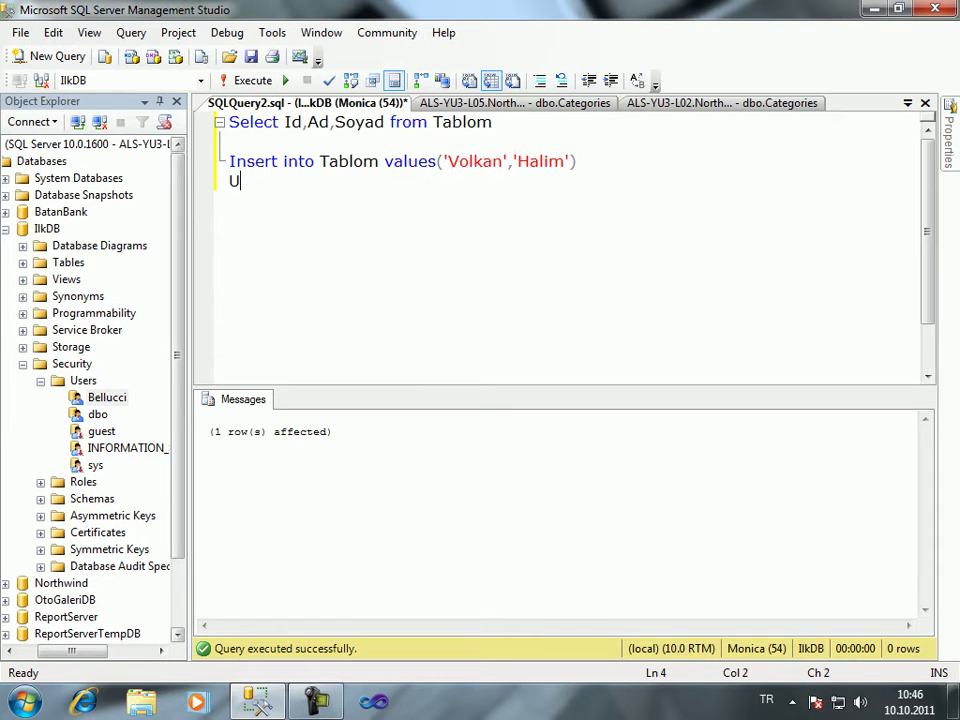
{"action": "type", "text": "pdate Tablom s"}
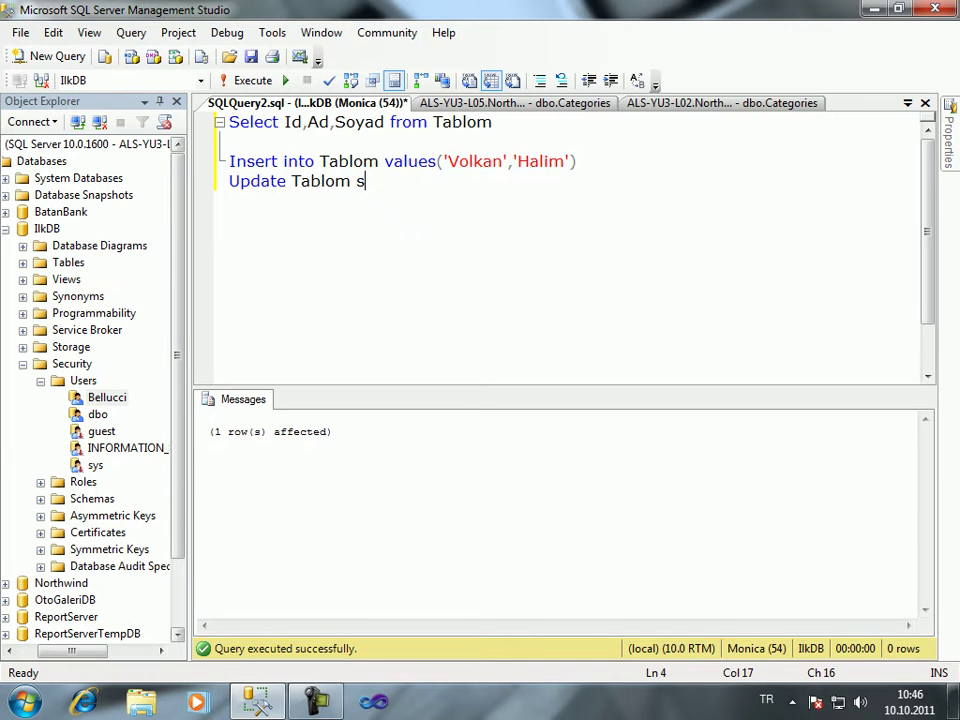
{"action": "type", "text": "et Ad = "}
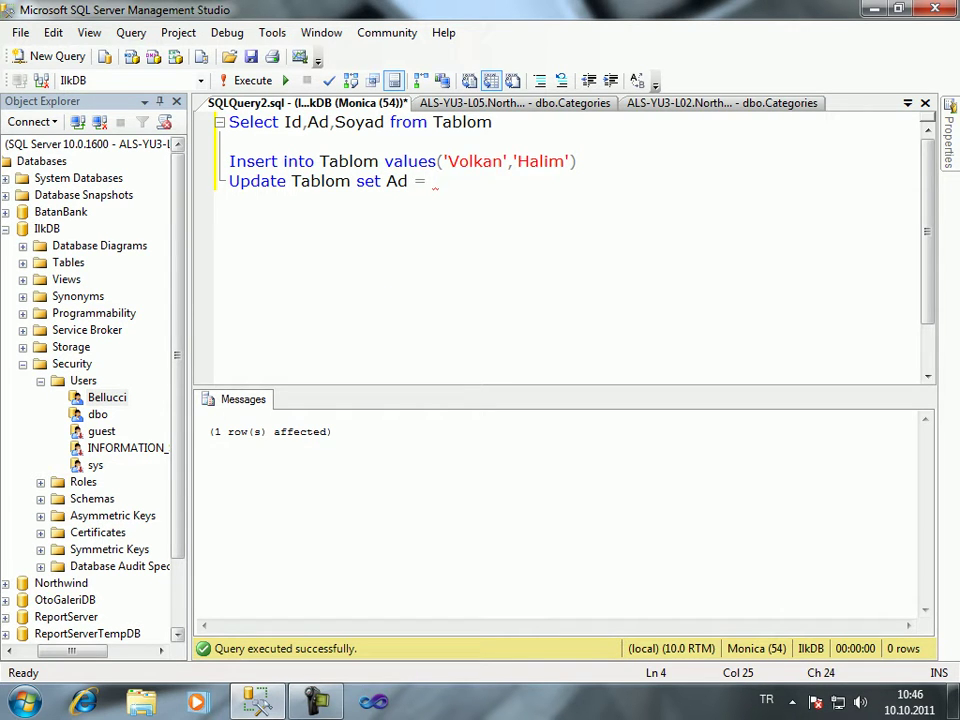
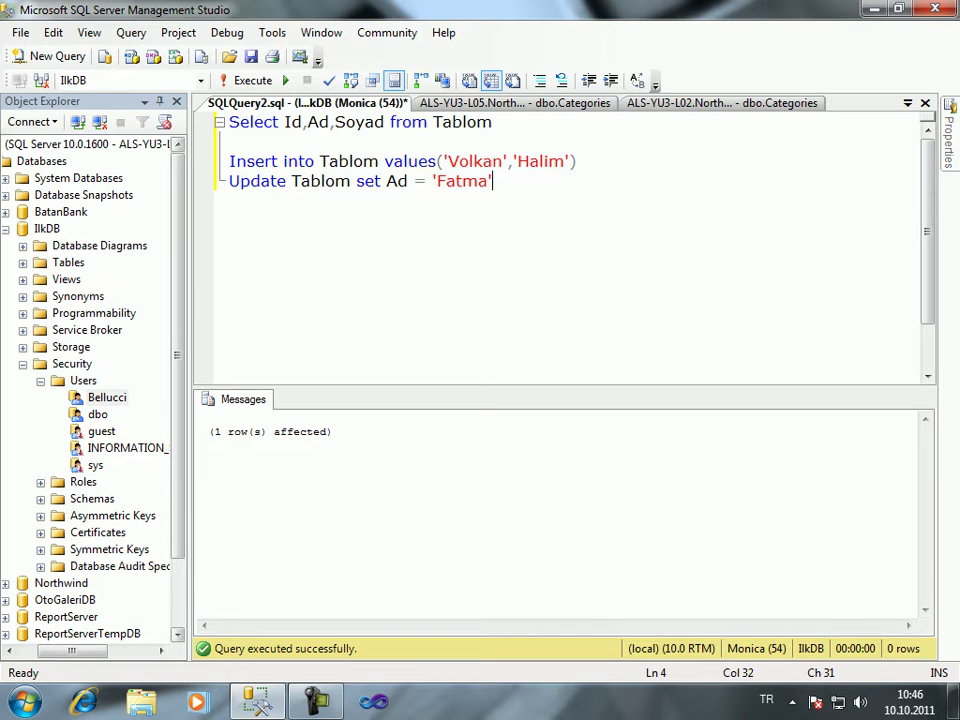
{"action": "type", "text": ", So"}
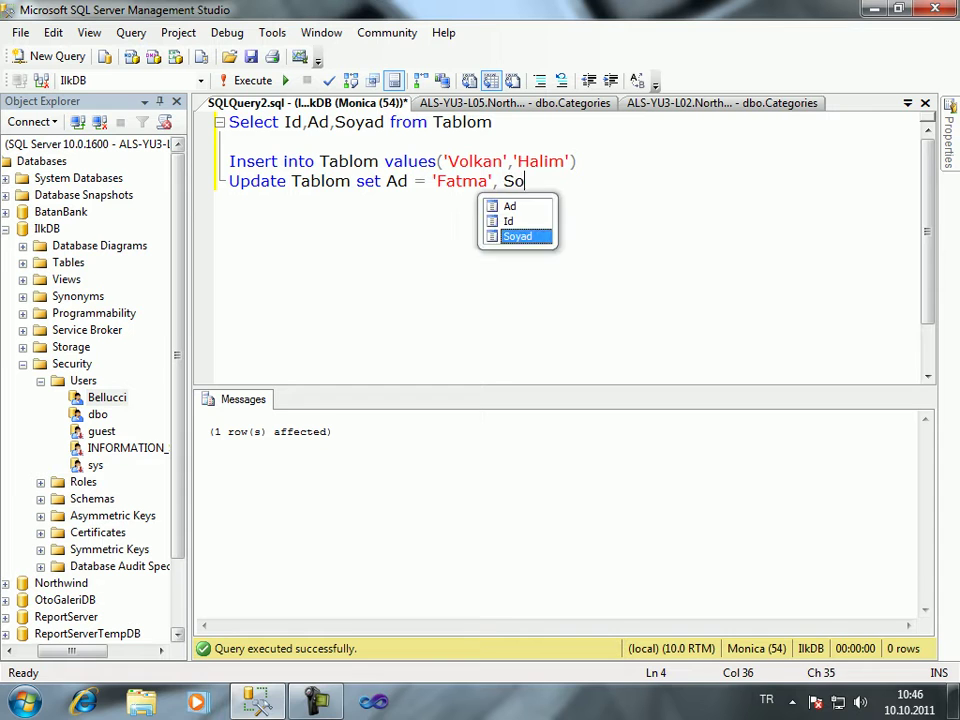
{"action": "type", "text": "yad = '"}
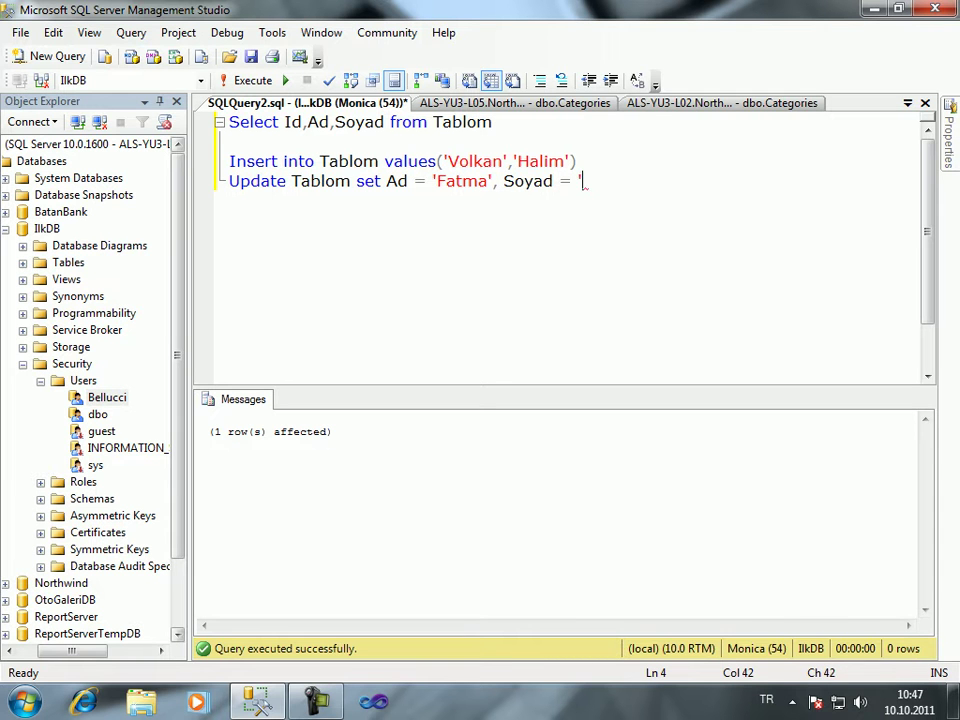
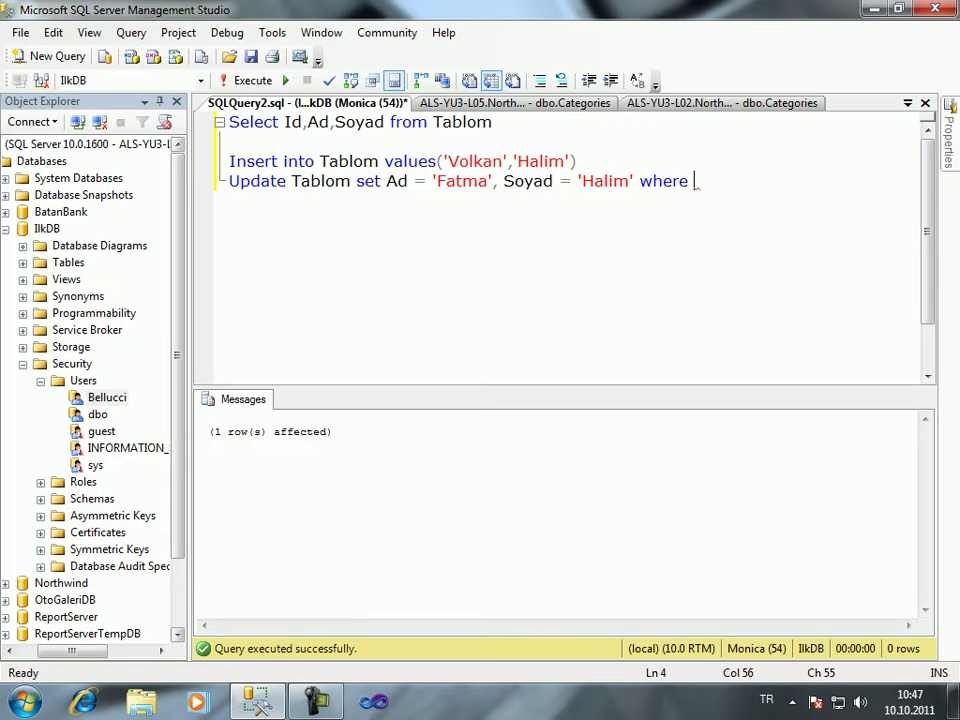
{"action": "type", "text": "Id = 1"}
{"action": "key", "text": "shift+Home"}
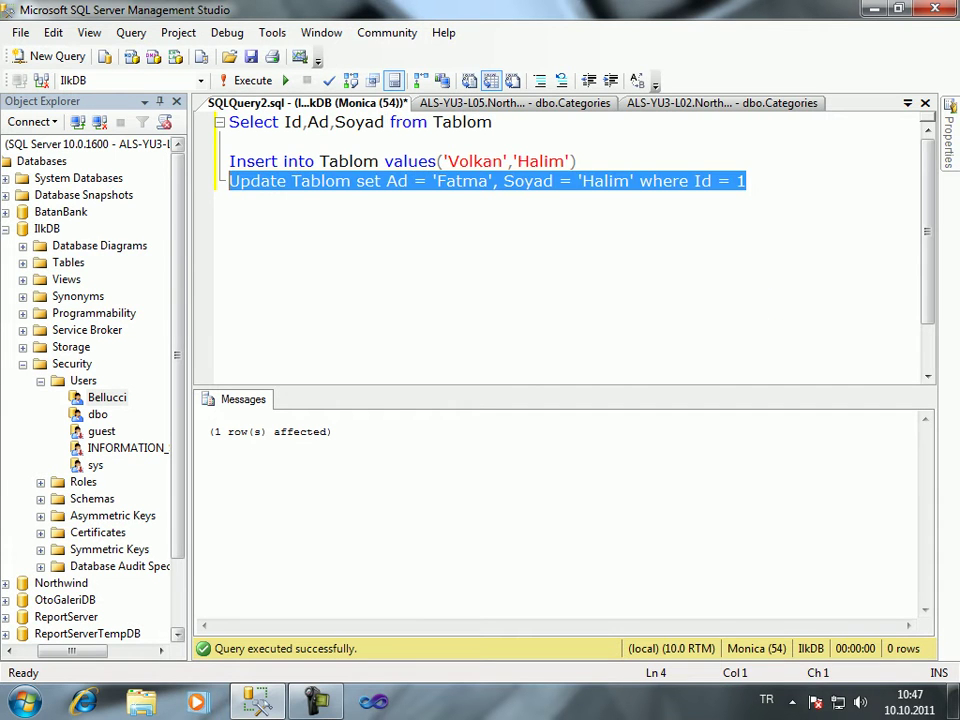
{"action": "key", "text": "F5"}
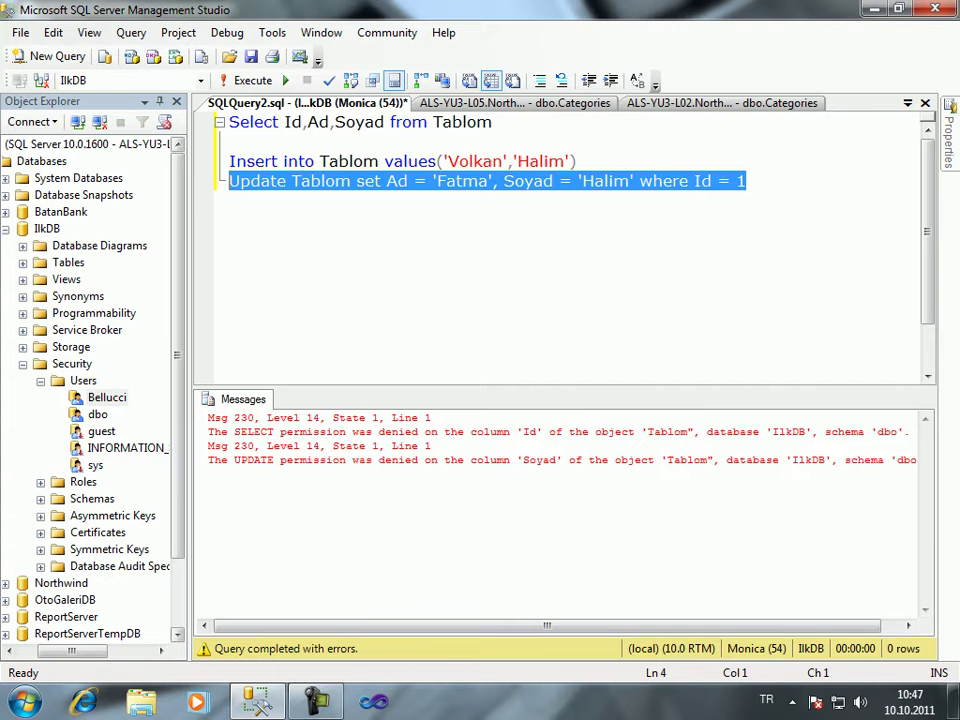
Delete the Soyad = 'Halim' assignment from the update and rerun it
{"action": "left_click", "coordinate": [657, 181]}
{"action": "left_click_drag", "start_coordinate": [634, 181], "coordinate": [493, 181]}
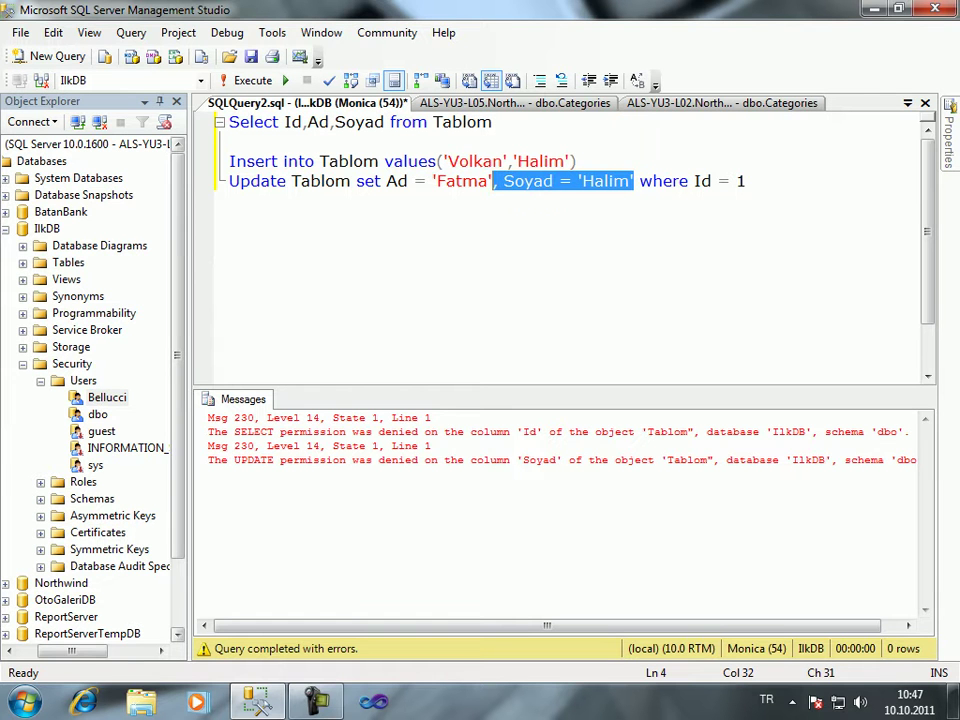
{"action": "key", "text": "Delete"}
{"action": "key", "text": "End"}
{"action": "key", "text": "shift+Home"}
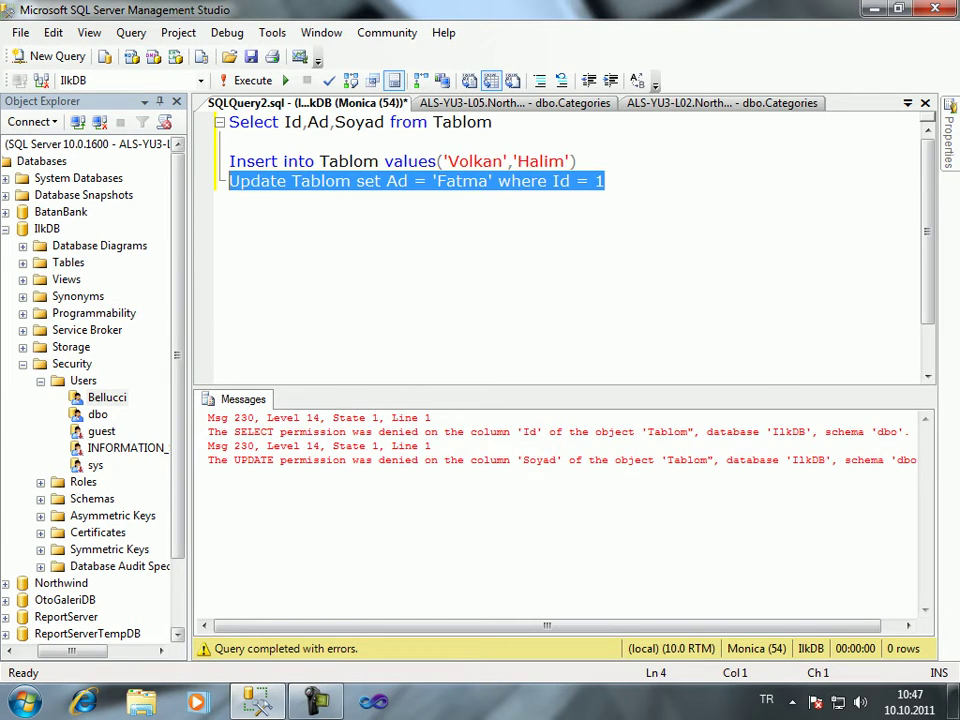
{"action": "key", "text": "F5"}
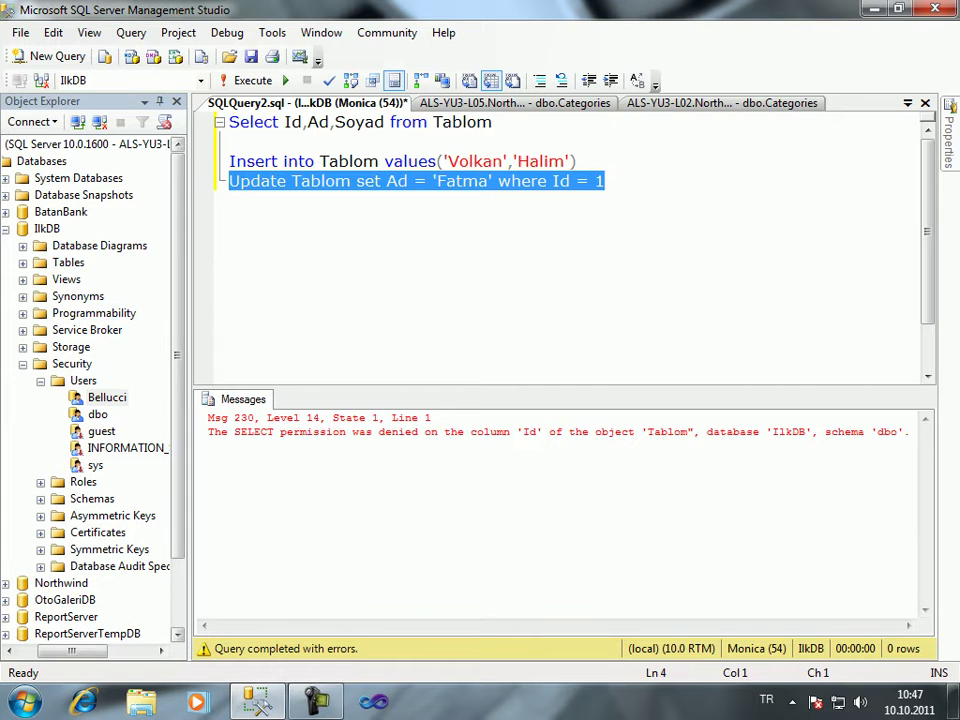
Replace where Id = 1 with where Ad = 'Halim' and run the update
{"action": "left_click", "coordinate": [587, 181]}
{"action": "left_click_drag", "start_coordinate": [552, 181], "coordinate": [605, 181]}
{"action": "key", "text": "BackSpace"}
{"action": "key", "text": "BackSpace"}
{"action": "key", "text": "BackSpace"}
{"action": "key", "text": "BackSpace"}
{"action": "key", "text": "BackSpace"}
{"action": "key", "text": "BackSpace"}
{"action": "key", "text": "BackSpace"}
{"action": "key", "text": "BackSpace"}
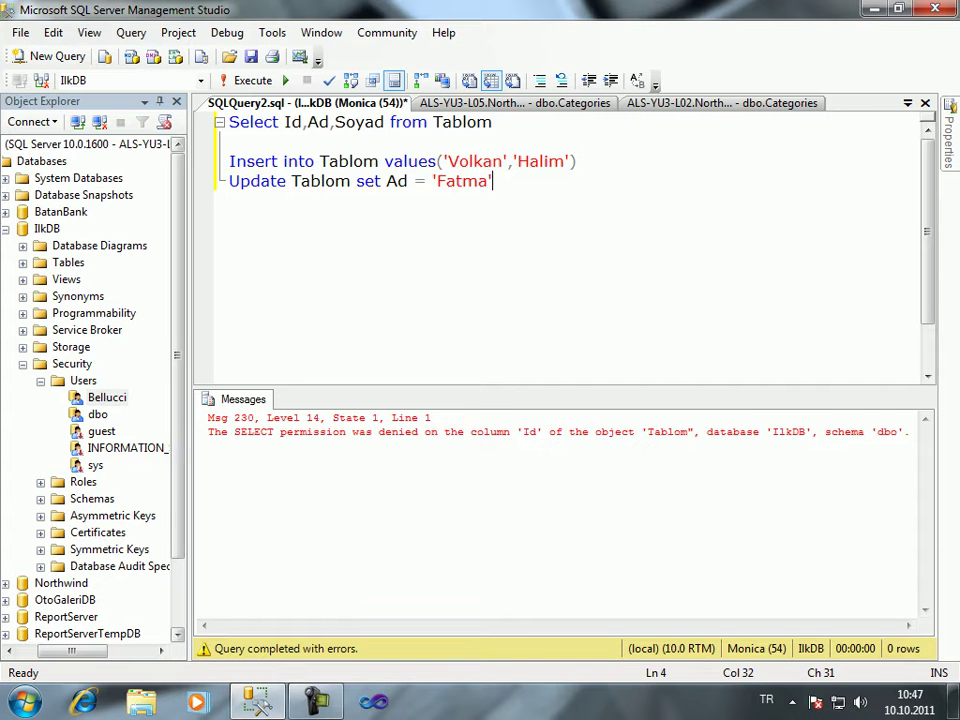
{"action": "type", "text": "where Ad ="}
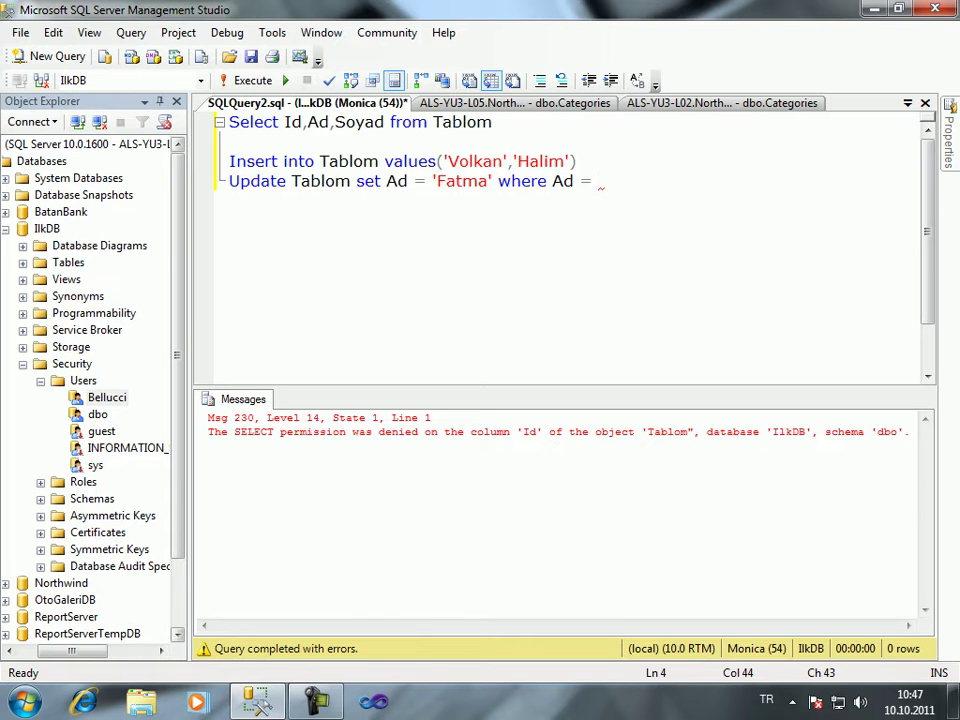
{"action": "type", "text": "'Halim'"}
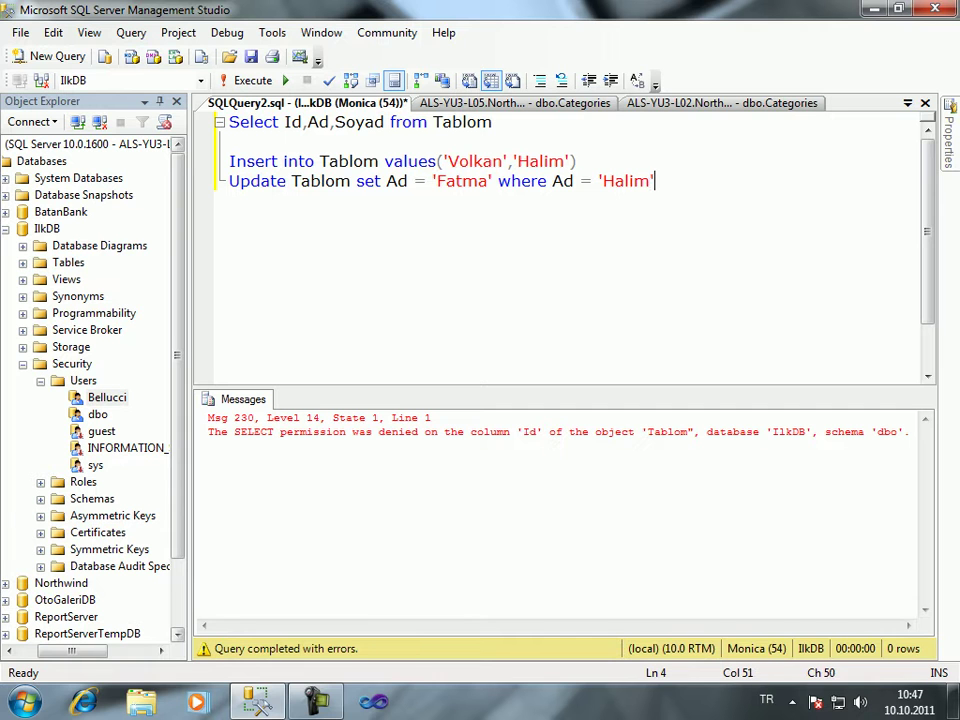
{"action": "key", "text": "shift+Home"}
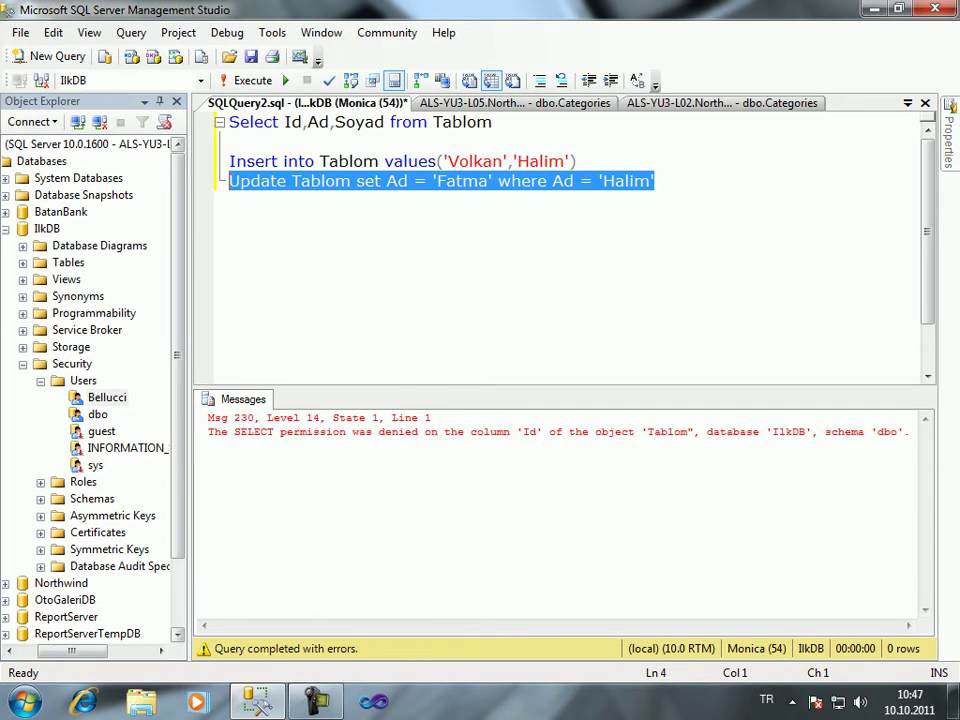
{"action": "key", "text": "F5"}
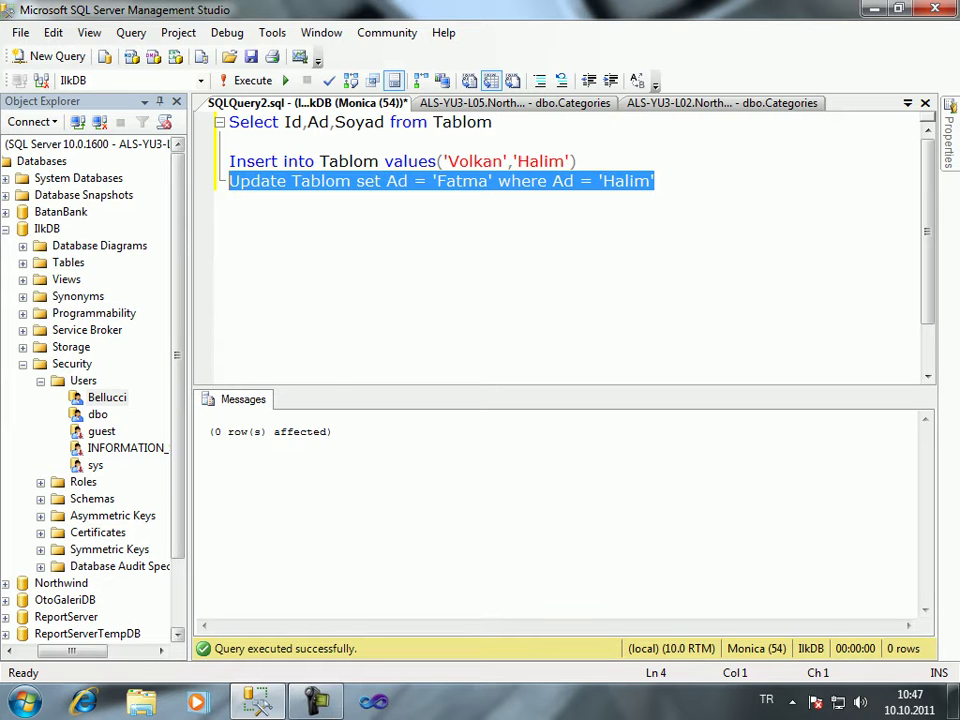
Remove Id from the select and run Select Ad,Soyad from Tablom
{"action": "key", "text": "End"}
{"action": "key", "text": "Up"}
{"action": "key", "text": "Up"}
{"action": "key", "text": "Up"}
{"action": "key", "text": "ctrl+Left"}
{"action": "key", "text": "ctrl+Left"}
{"action": "key", "text": "ctrl+Left"}
{"action": "key", "text": "Left"}
{"action": "key", "text": "Left"}
{"action": "key", "text": "Left"}
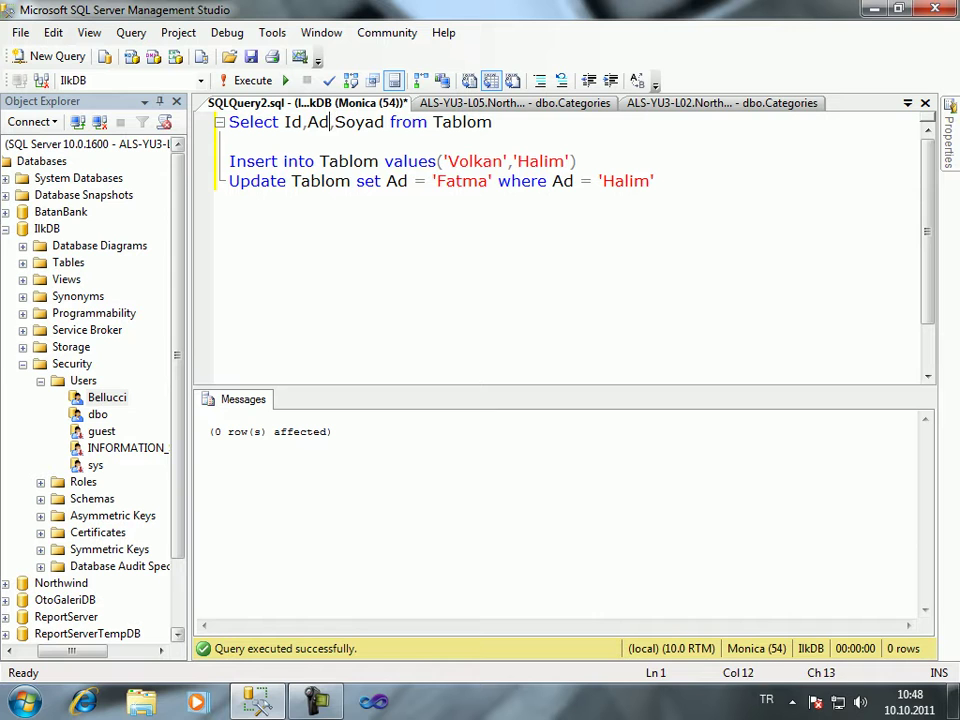
{"action": "key", "text": "BackSpace"}
{"action": "key", "text": "BackSpace"}
{"action": "key", "text": "BackSpace"}
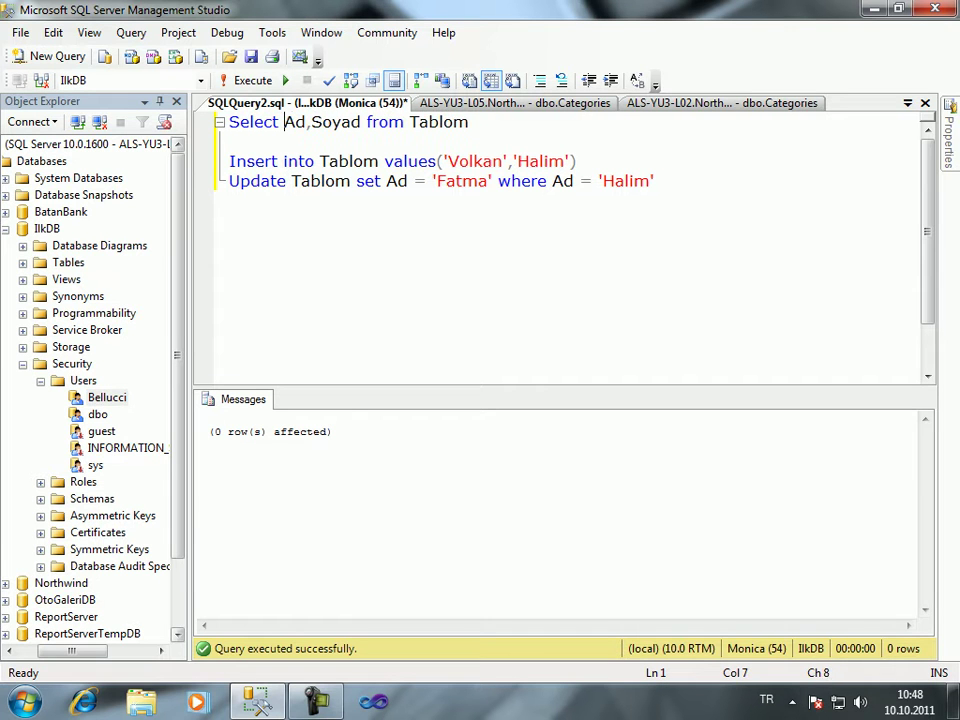
{"action": "key", "text": "End"}
{"action": "key", "text": "shift+Home"}
{"action": "key", "text": "F5"}
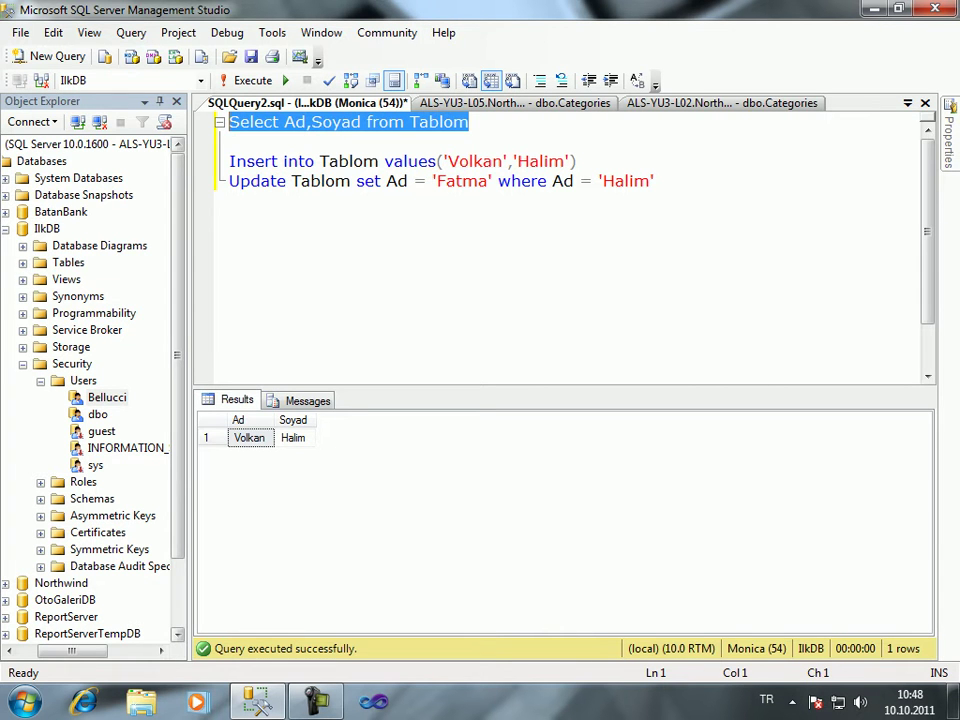
Change the update's condition to where Soyad = 'Halim' and run it, affecting 1 row
{"action": "left_click", "coordinate": [553, 181]}
{"action": "type", "text": "So"}
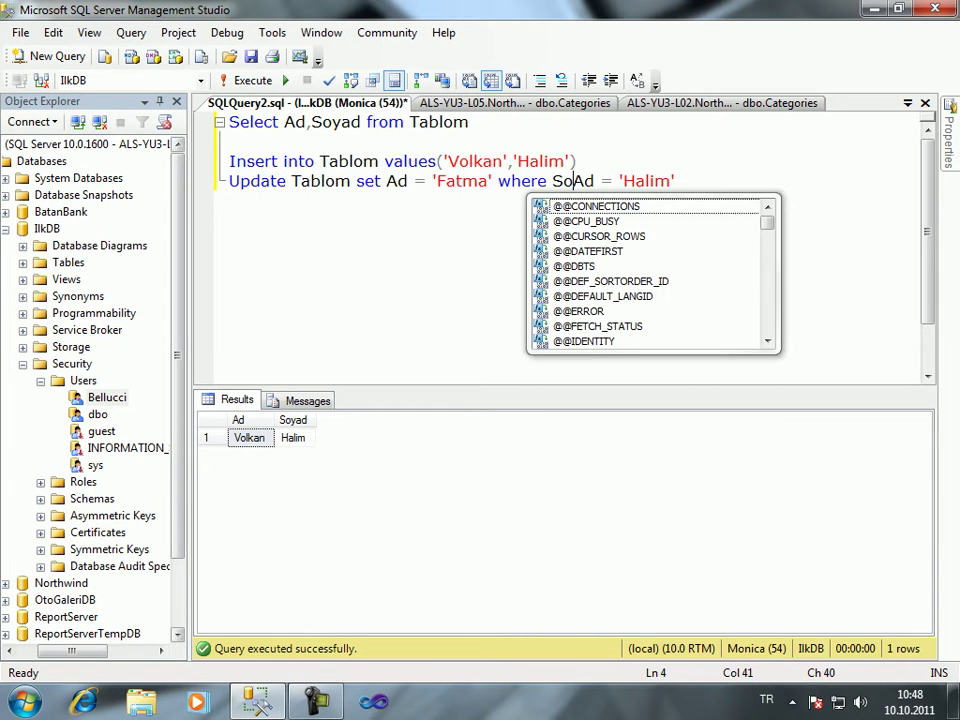
{"action": "type", "text": "y"}
{"action": "key", "text": "shift+Right"}
{"action": "type", "text": "a"}
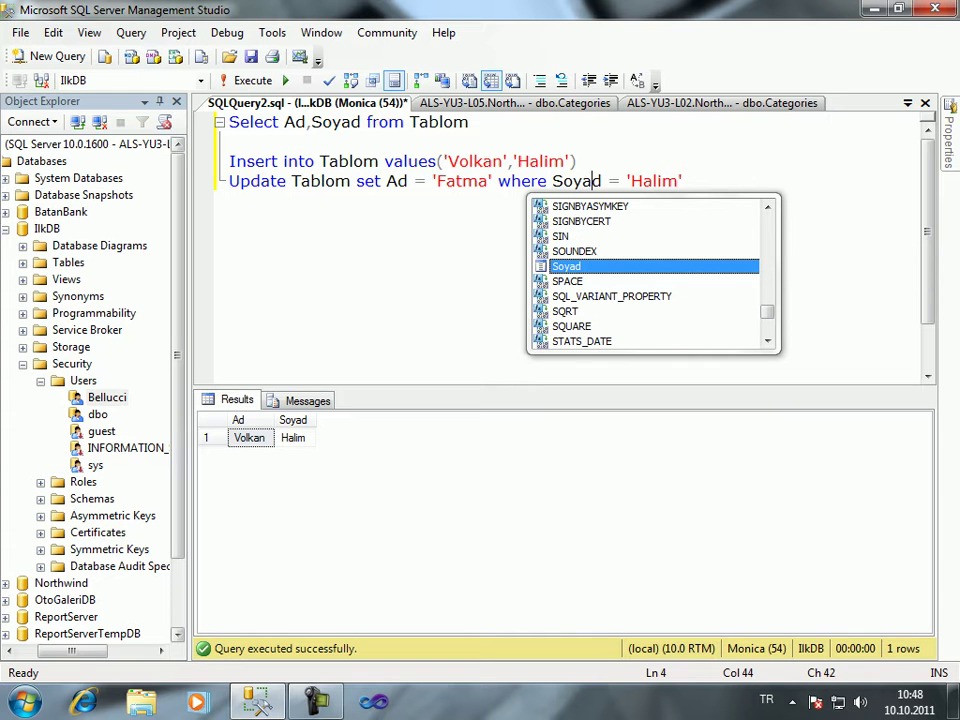
{"action": "key", "text": "End"}
{"action": "key", "text": "shift+Home"}
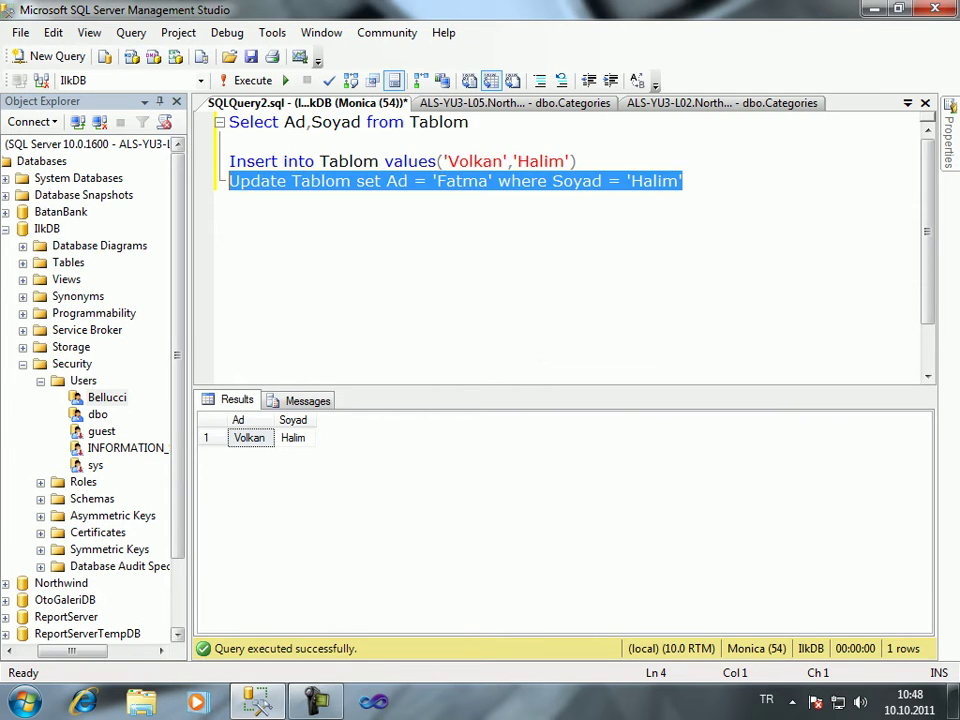
{"action": "key", "text": "F5"}
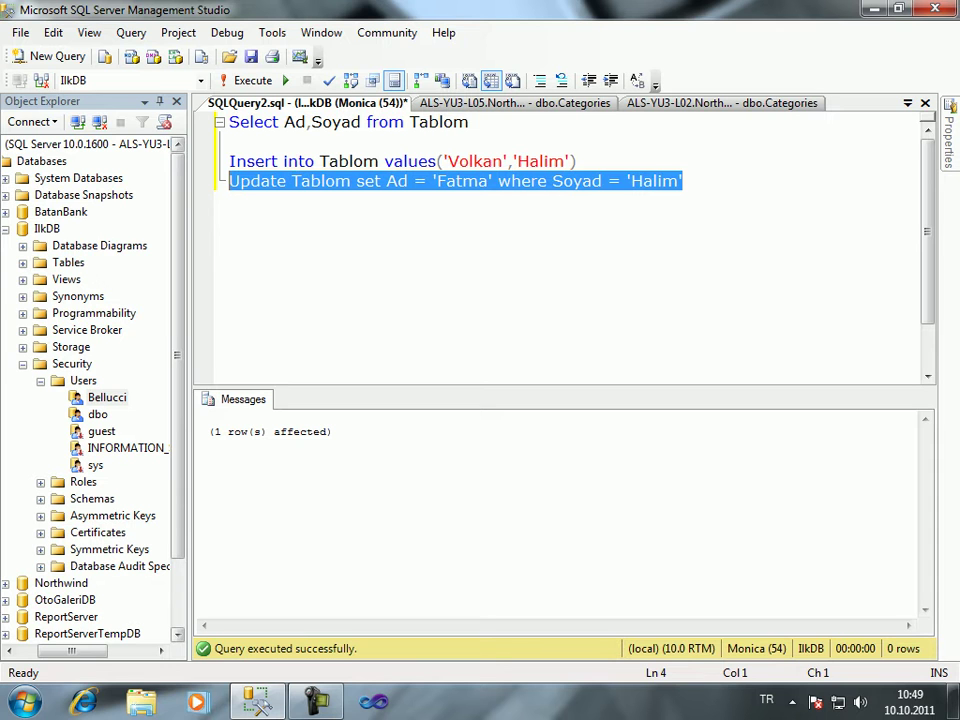
{"action": "left_click", "coordinate": [653, 181]}
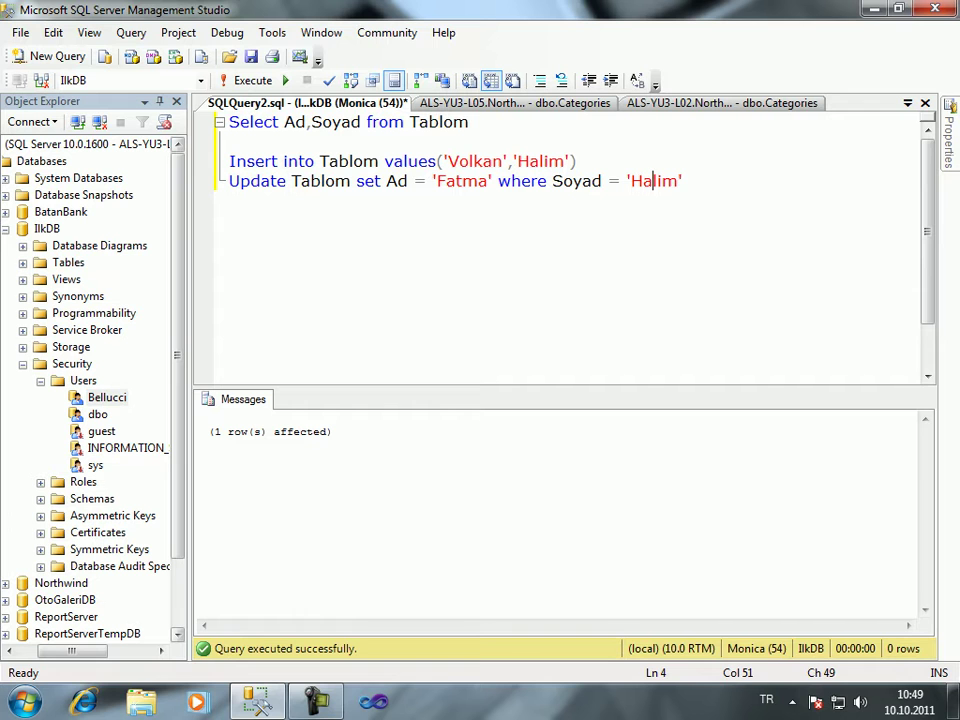
{"action": "left_click", "coordinate": [316, 700]}
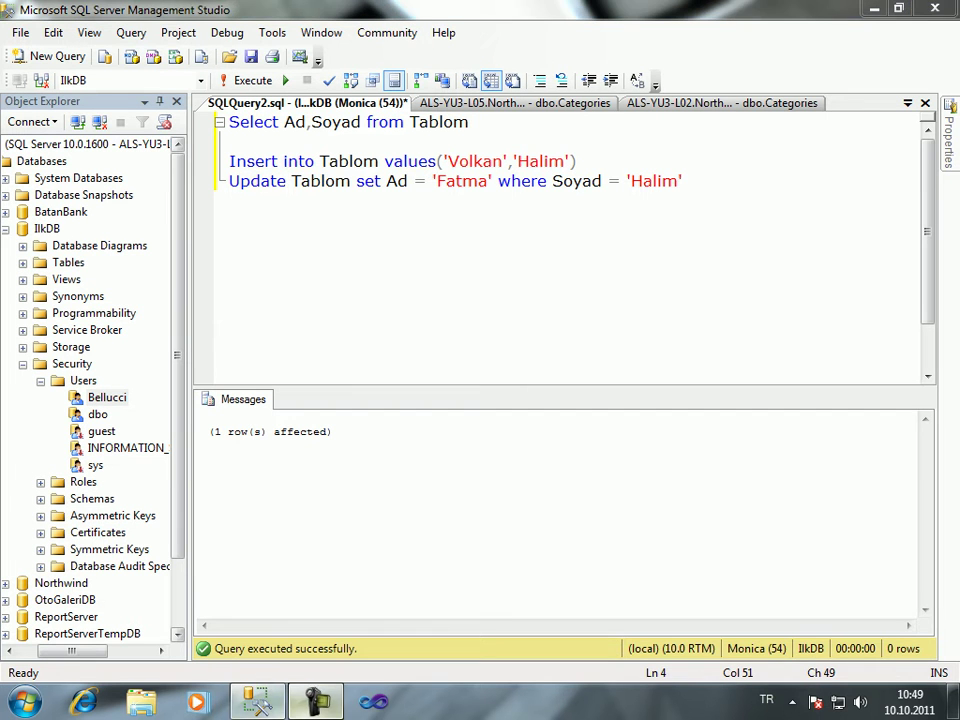
{"action": "left_click", "coordinate": [316, 700]}
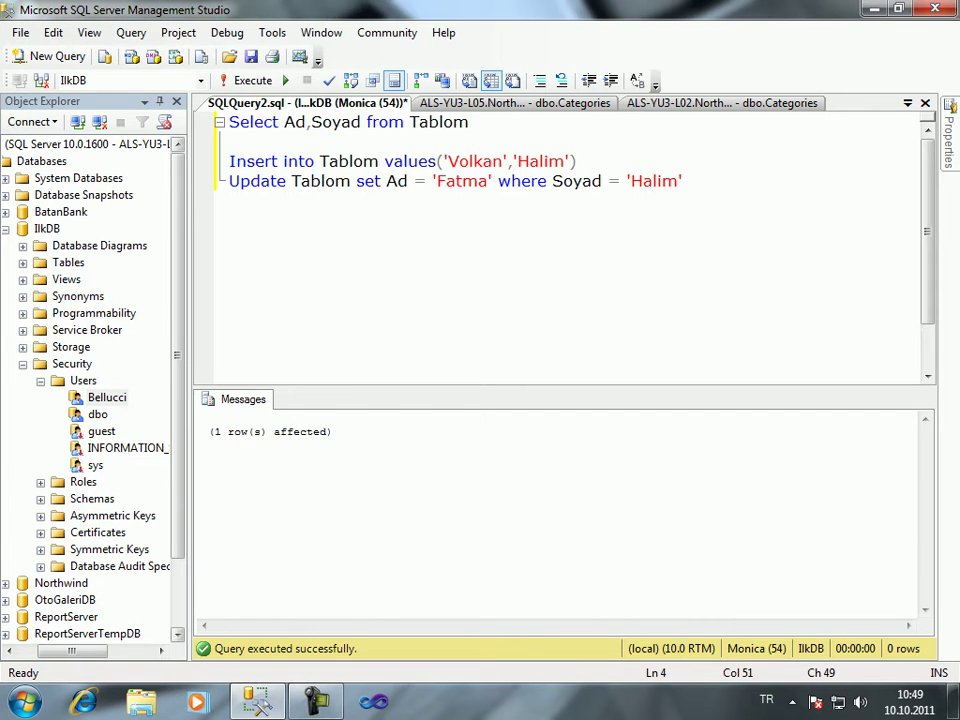
{"action": "key", "text": "F9"}
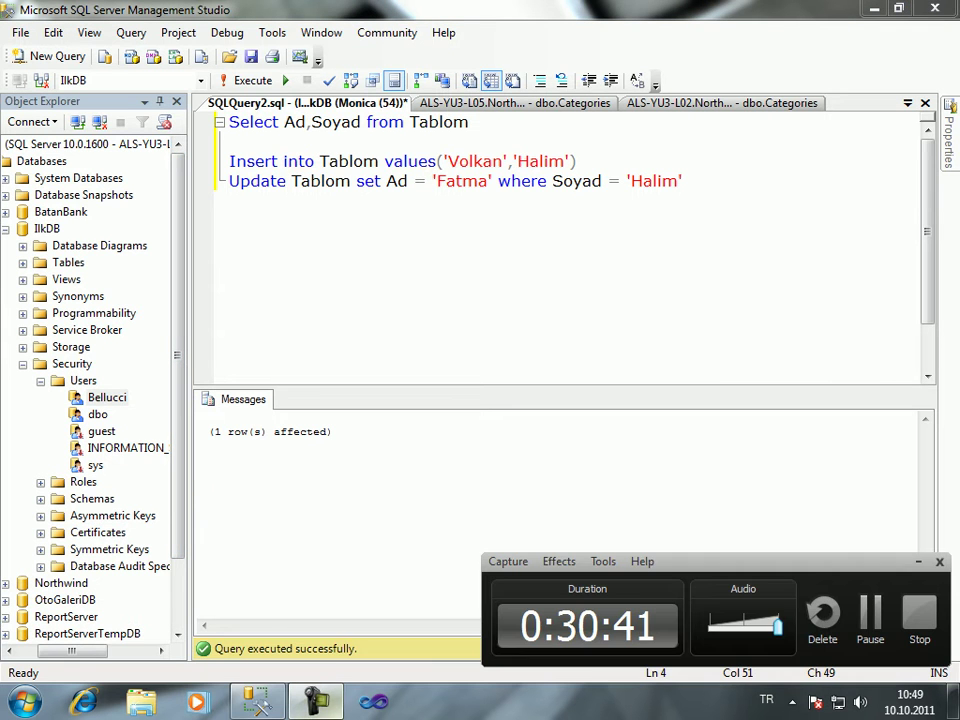
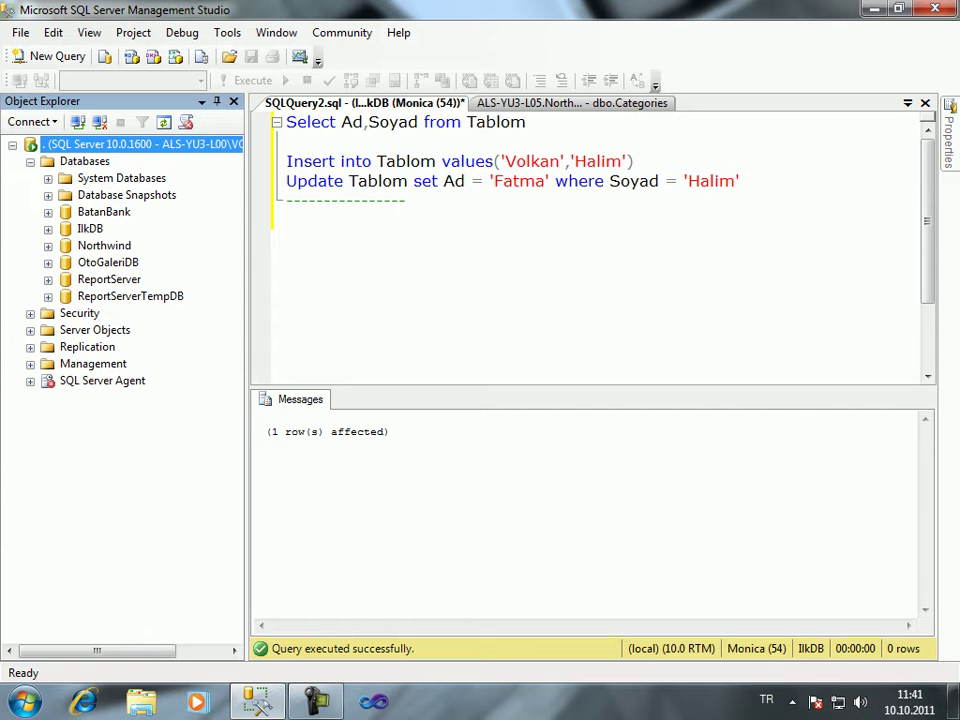
Expand IlkDB > Security and bring up the context menu on the Roles folder
{"action": "left_click", "coordinate": [48, 228]}
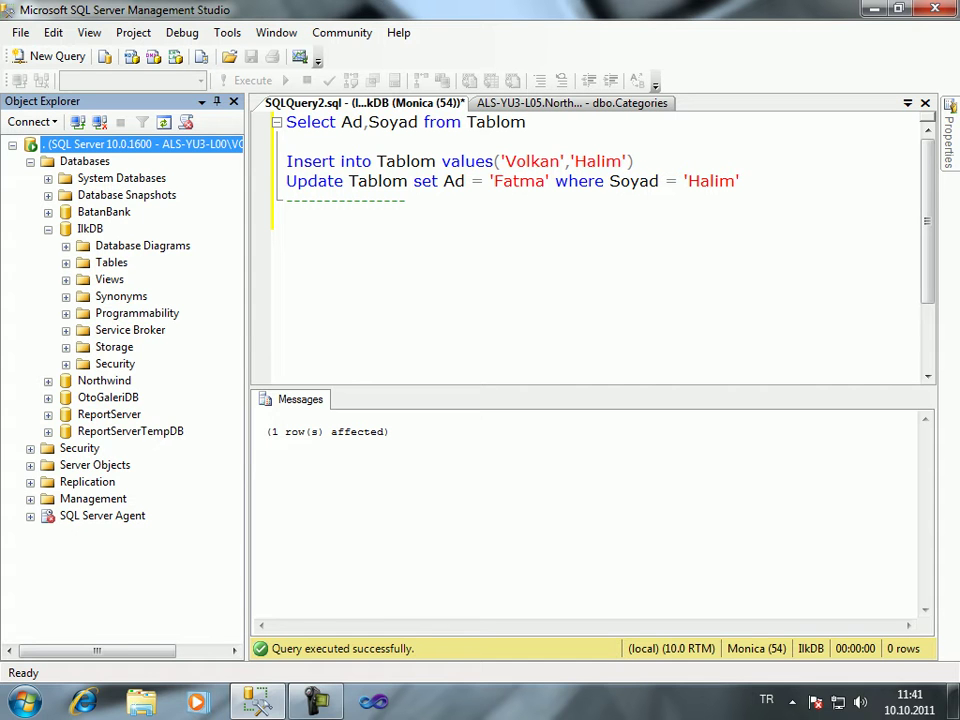
{"action": "left_click", "coordinate": [66, 363]}
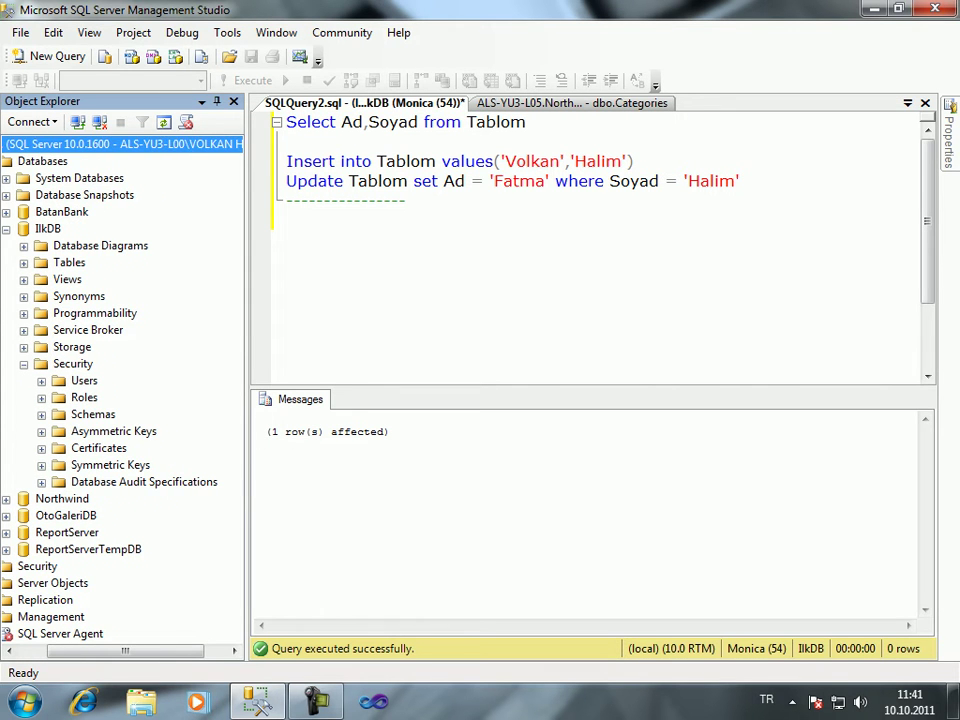
{"action": "left_click", "coordinate": [84, 397]}
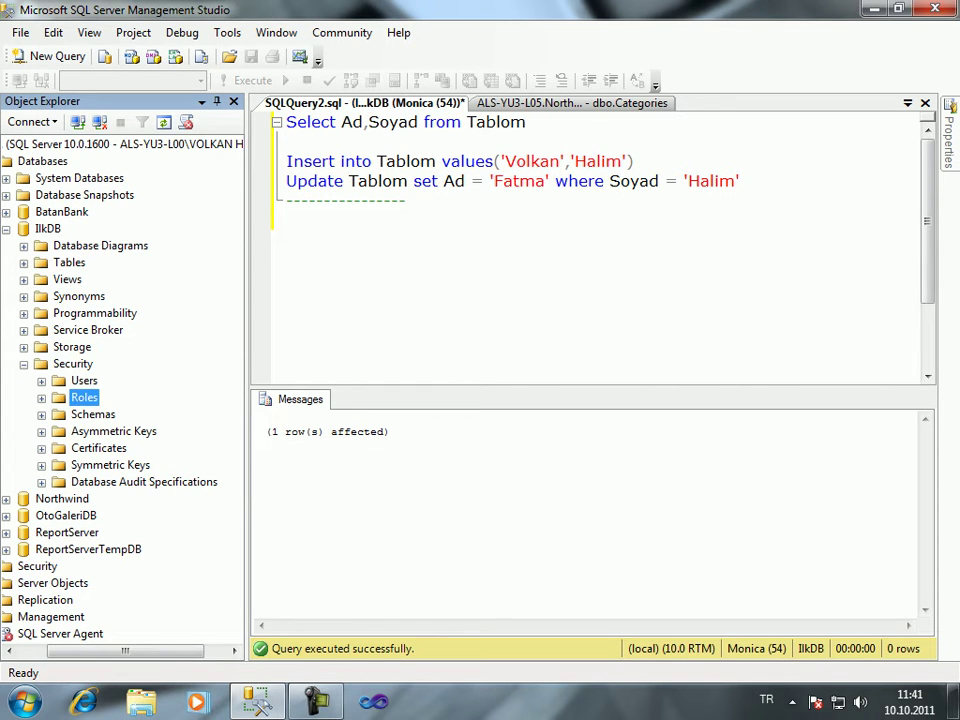
{"action": "right_click", "coordinate": [82, 397]}
Start a new database role named Muhasebeci and go to its Securables page
{"action": "mouse_move", "coordinate": [130, 408]}
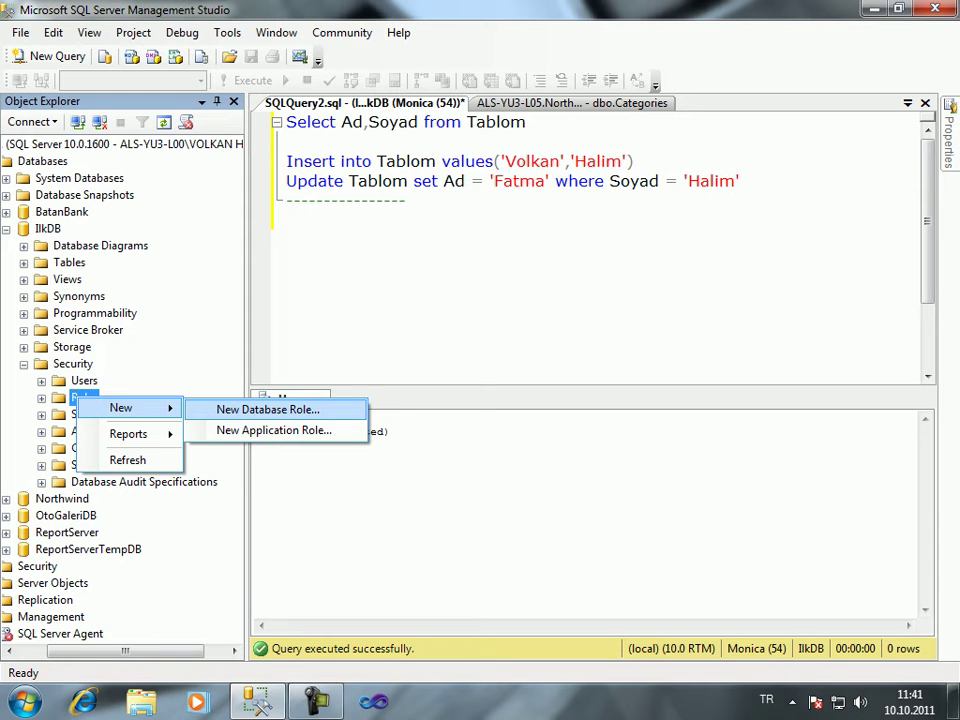
{"action": "left_click", "coordinate": [268, 409]}
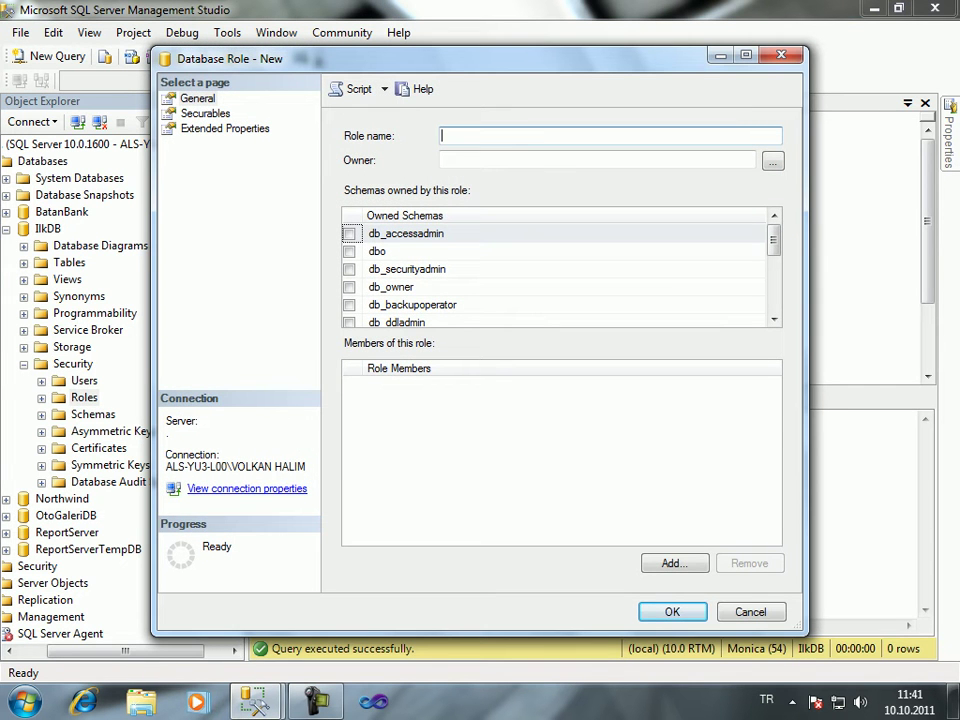
{"action": "type", "text": "Muhasebeci"}
{"action": "left_click", "coordinate": [205, 113]}
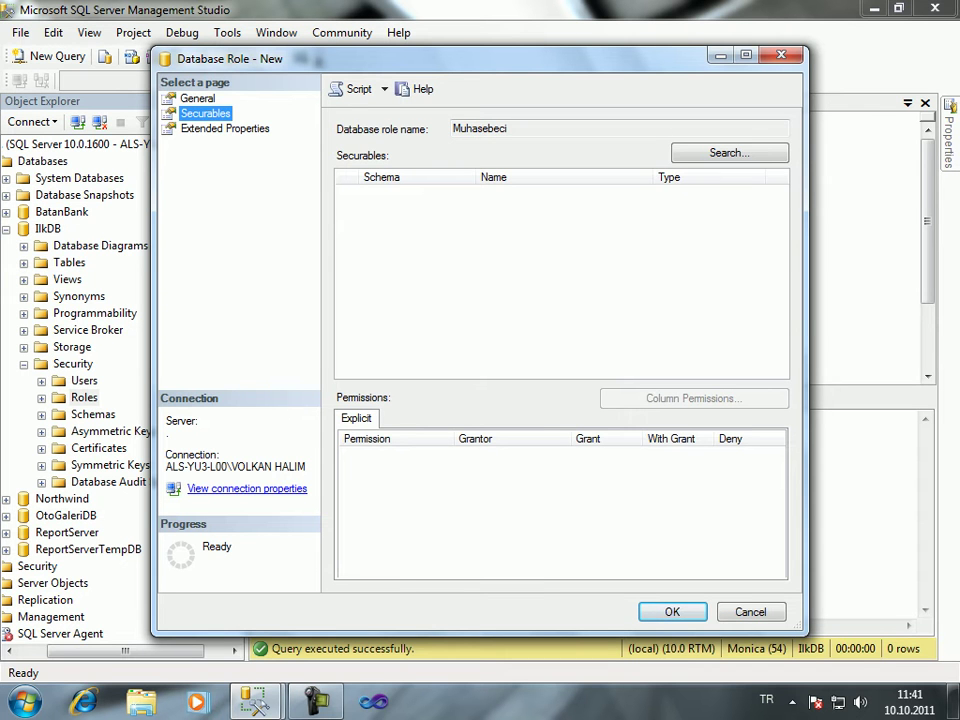
Add all Tables (Kisiler, sysdiagrams, Tablom, TelTip) as the role's securables by object type
{"action": "left_click", "coordinate": [729, 152]}
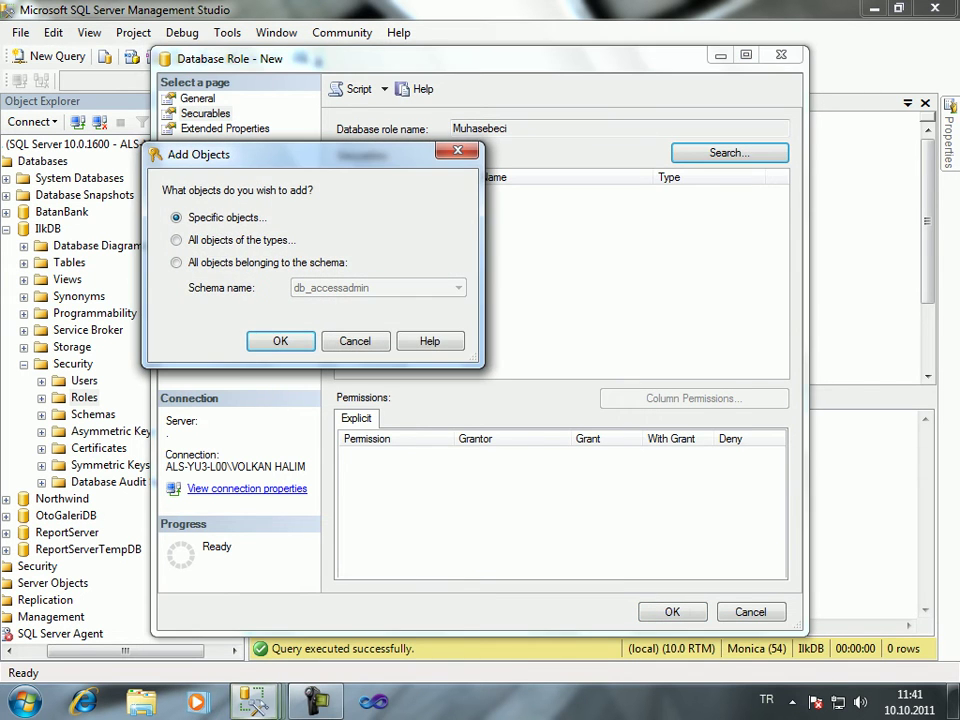
{"action": "key", "text": "Down"}
{"action": "key", "text": "Return"}
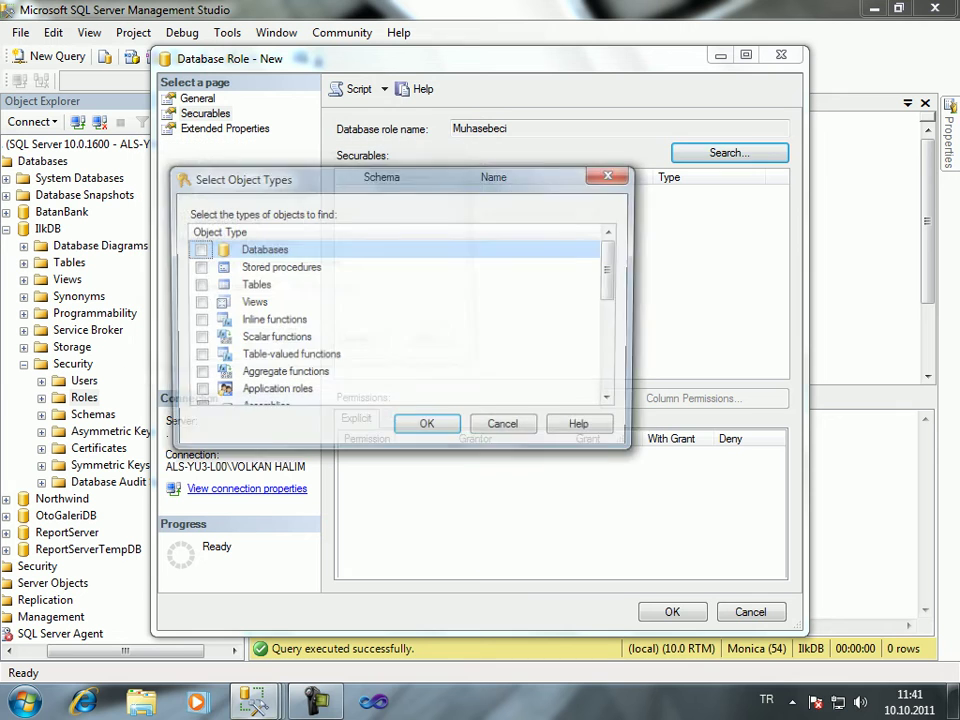
{"action": "left_click", "coordinate": [252, 285]}
{"action": "key", "text": "space"}
{"action": "key", "text": "Return"}
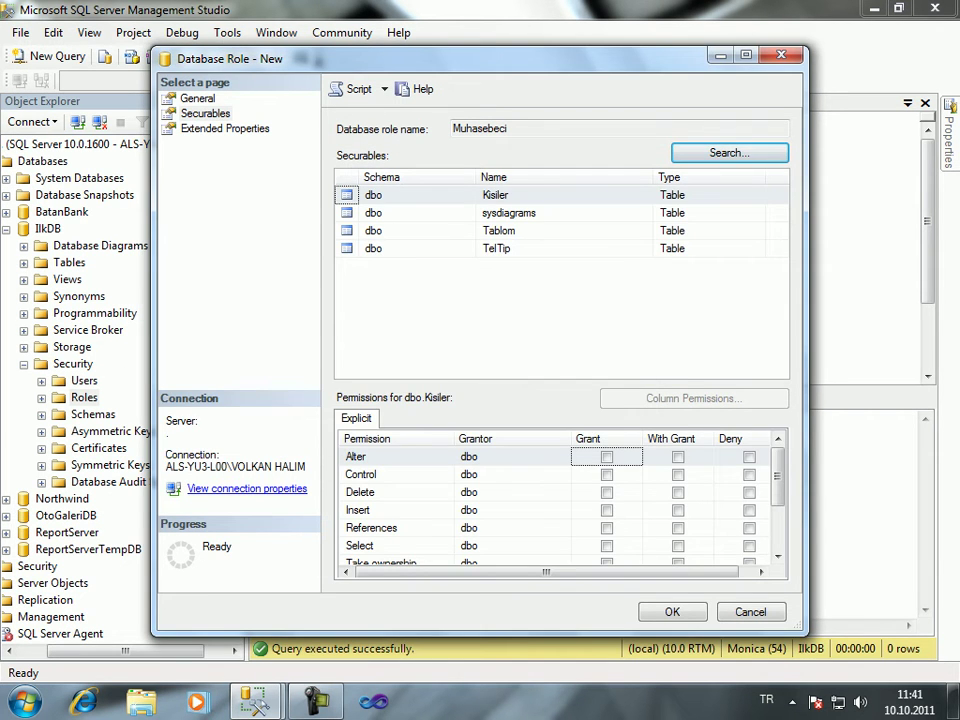
On dbo.Kisiler grant Insert, Update and Select, deny Delete, and maximize the role window
{"action": "left_click", "coordinate": [405, 195]}
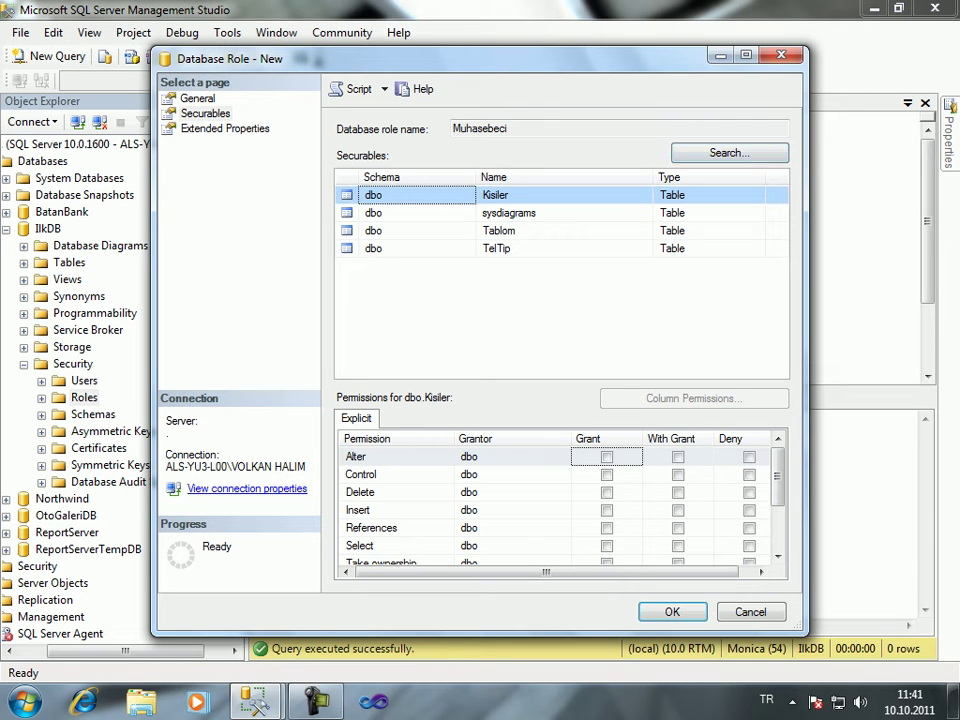
{"action": "left_click_drag", "start_coordinate": [400, 58], "coordinate": [370, 13]}
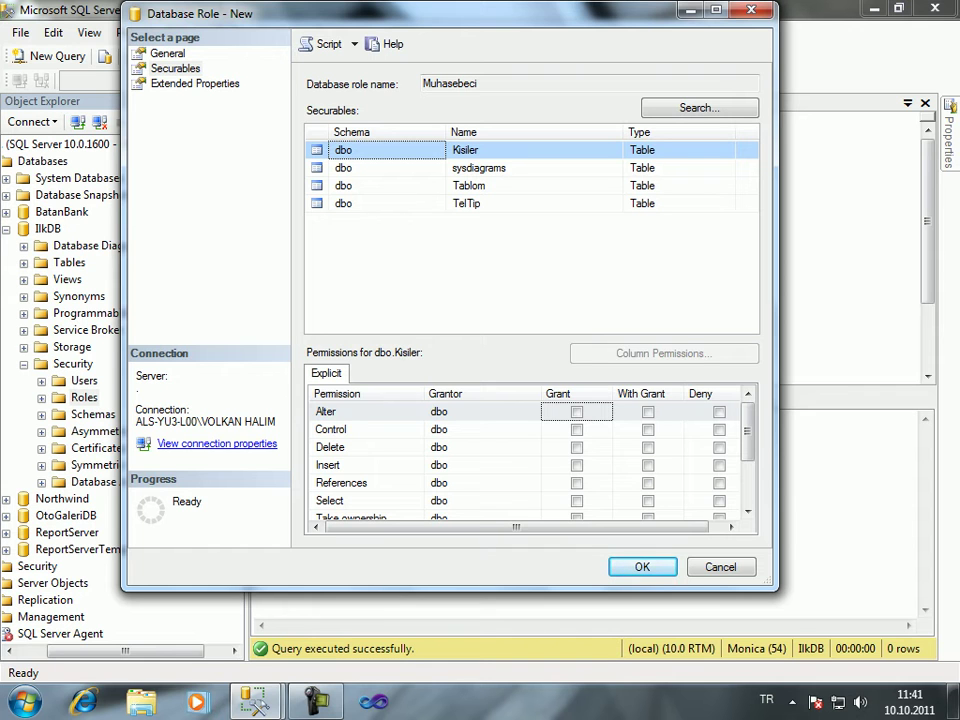
{"action": "left_click", "coordinate": [719, 447]}
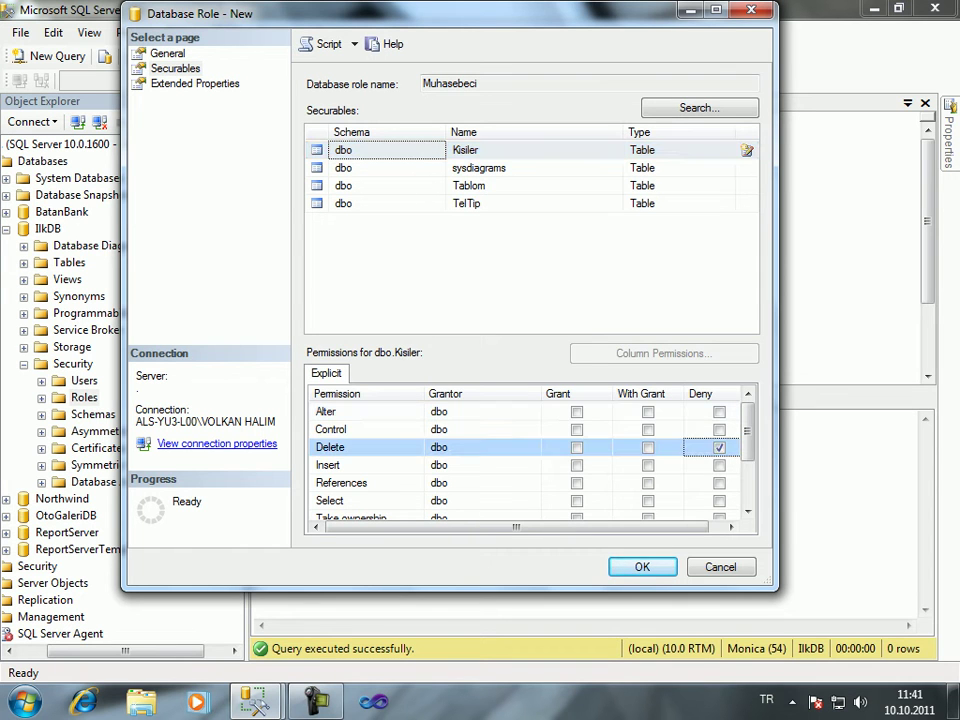
{"action": "left_click", "coordinate": [576, 465]}
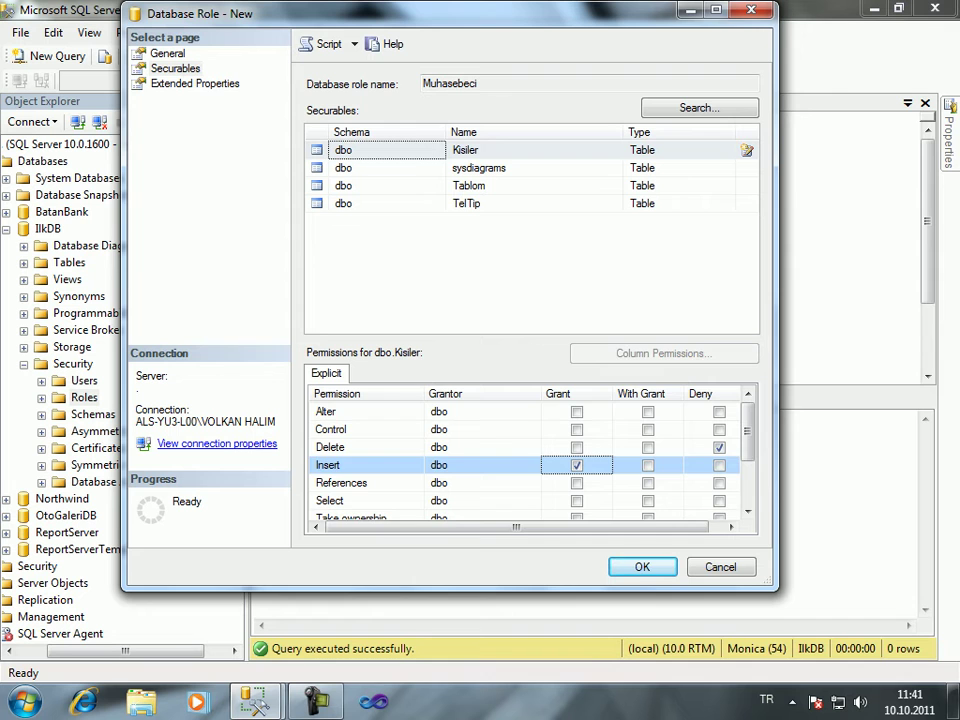
{"action": "scroll", "coordinate": [530, 455], "scroll_direction": "down", "scroll_amount": 2}
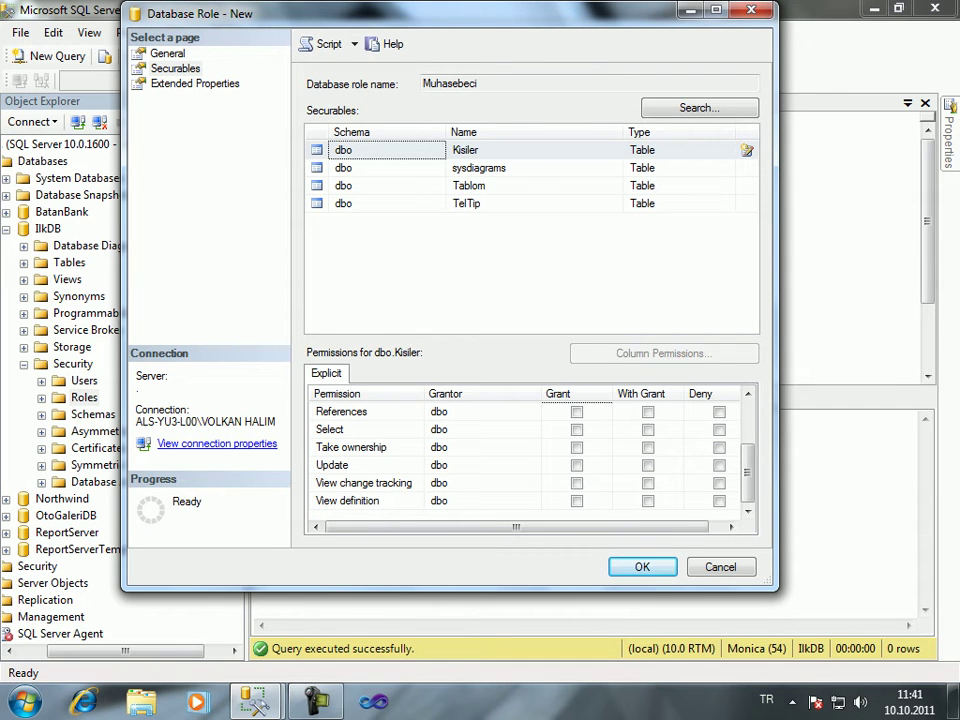
{"action": "left_click", "coordinate": [576, 465]}
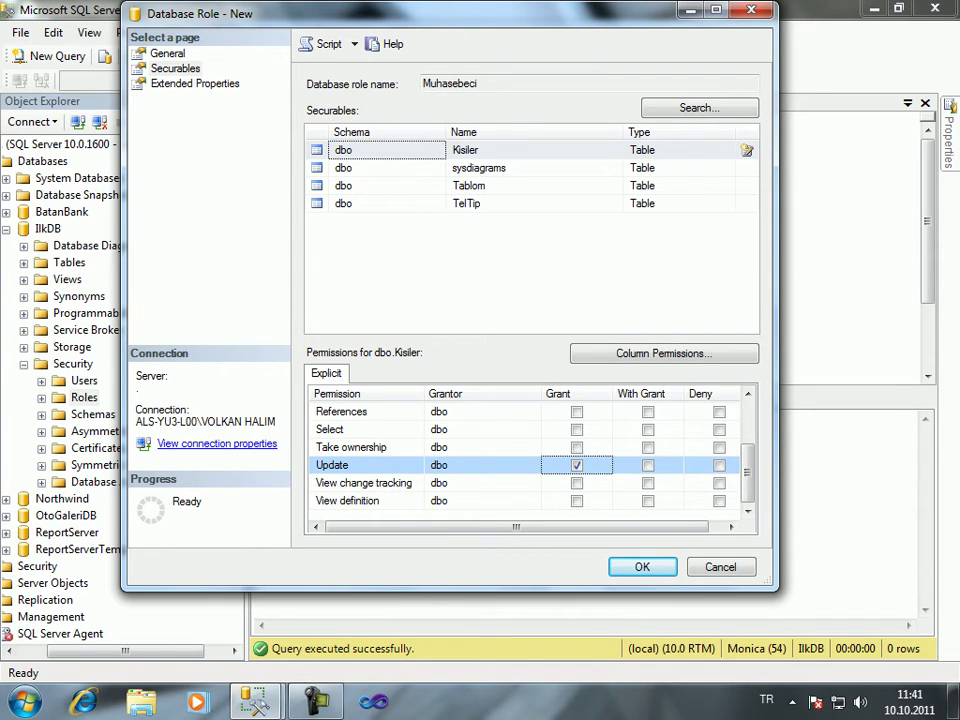
{"action": "left_click", "coordinate": [576, 429]}
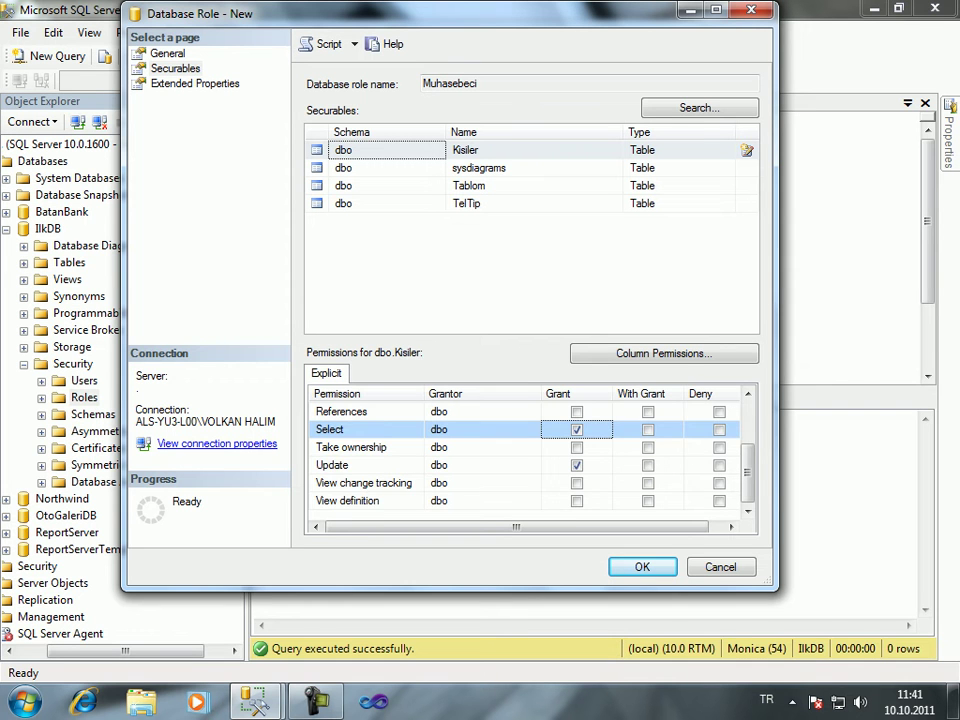
{"action": "scroll", "coordinate": [530, 455], "scroll_direction": "up", "scroll_amount": 2}
{"action": "scroll", "coordinate": [530, 455], "scroll_direction": "down", "scroll_amount": 1}
{"action": "scroll", "coordinate": [530, 455], "scroll_direction": "up", "scroll_amount": 1}
{"action": "scroll", "coordinate": [530, 455], "scroll_direction": "down", "scroll_amount": 1}
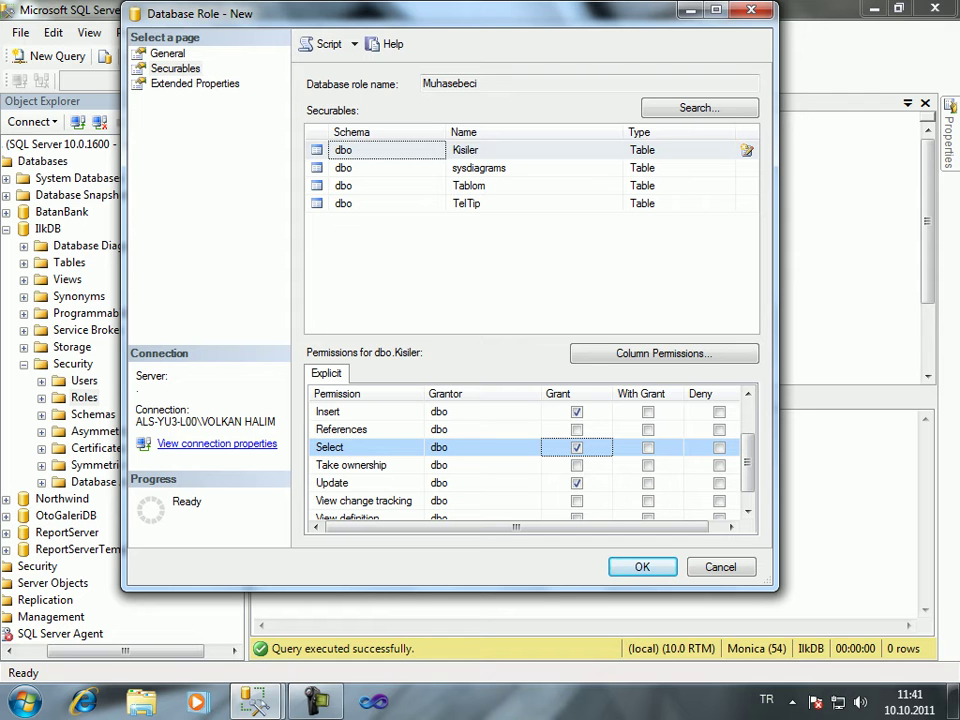
{"action": "key", "text": "super+Up"}
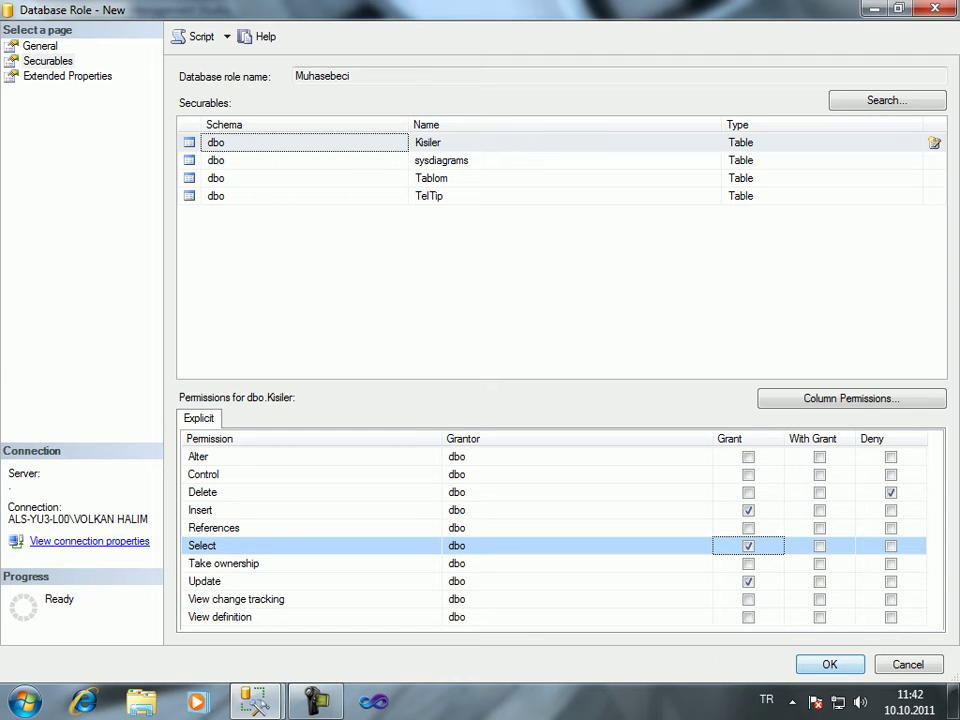
On dbo.Tablom deny Select and grant Insert for the Muhasebeci role
{"action": "left_click", "coordinate": [300, 178]}
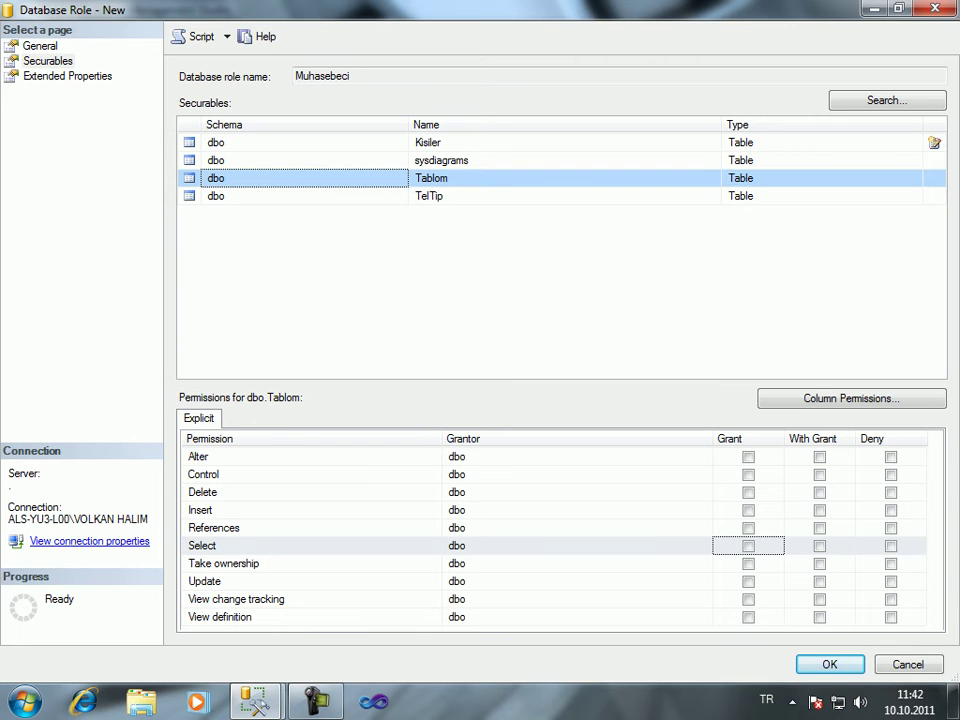
{"action": "left_click", "coordinate": [890, 545]}
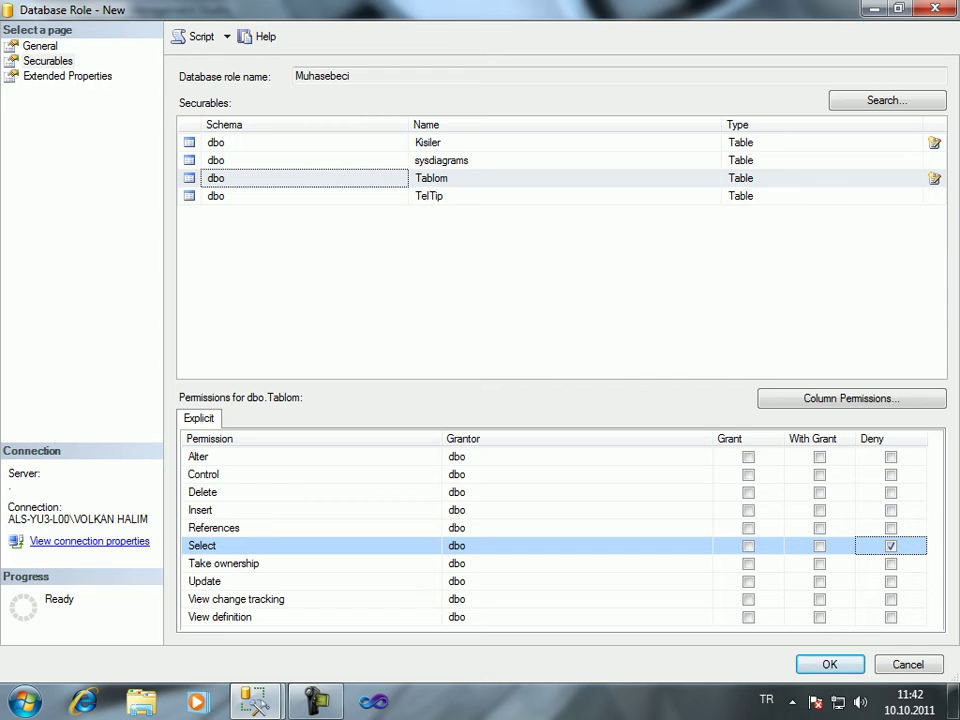
{"action": "left_click", "coordinate": [748, 510]}
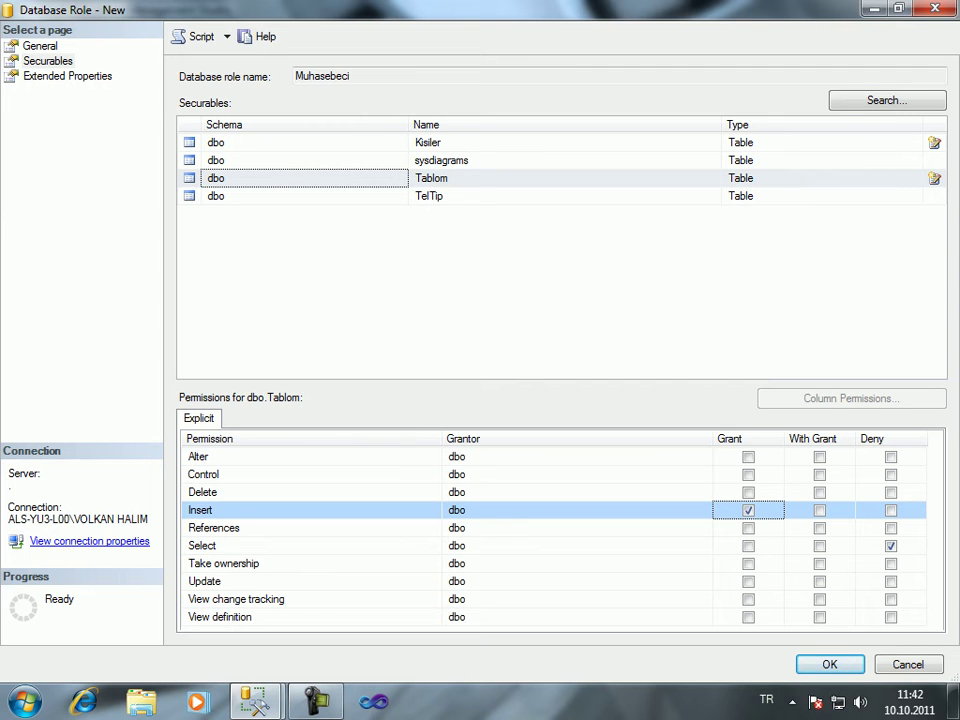
{"action": "key", "text": "space"}
{"action": "key", "text": "space"}
Save the Muhasebeci role, collapse IlkDB and bring up the server Security menu
{"action": "key", "text": "Tab"}
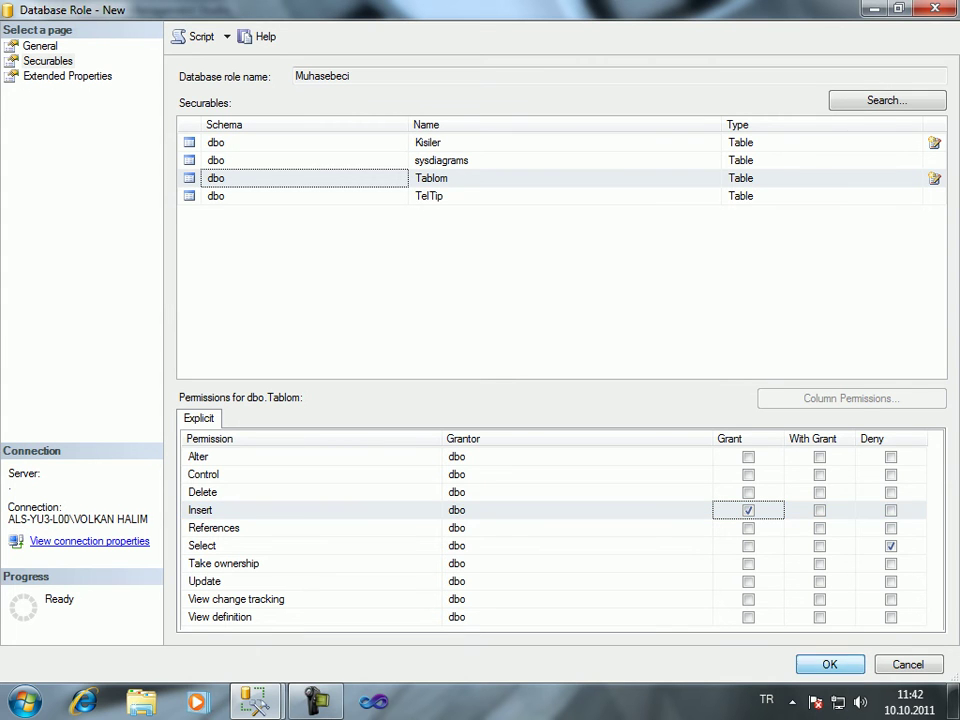
{"action": "key", "text": "Return"}
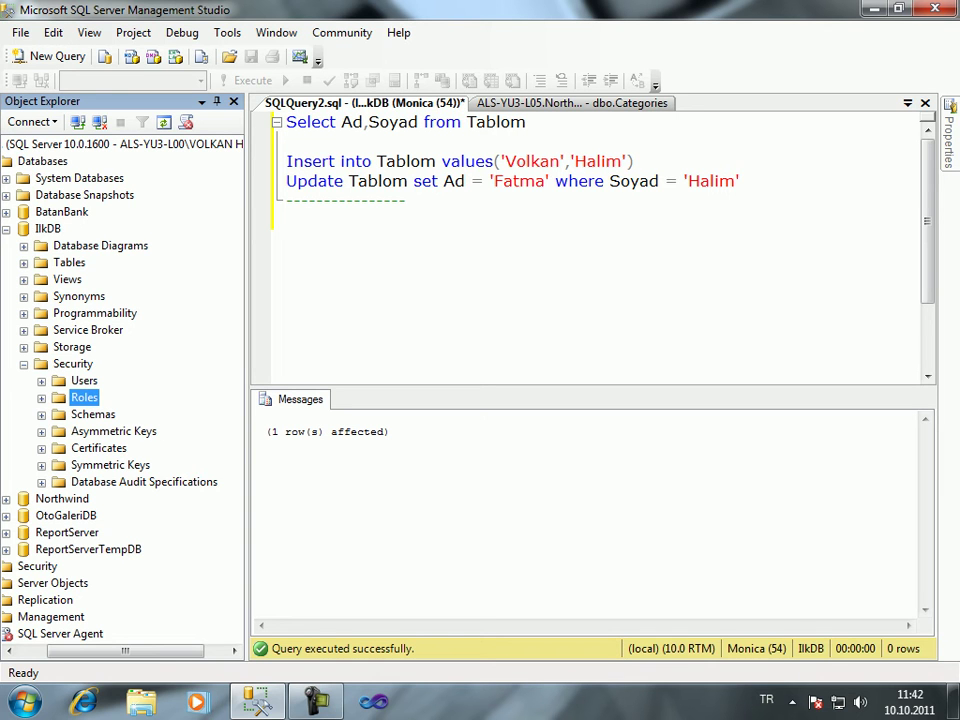
{"action": "left_click", "coordinate": [6, 228]}
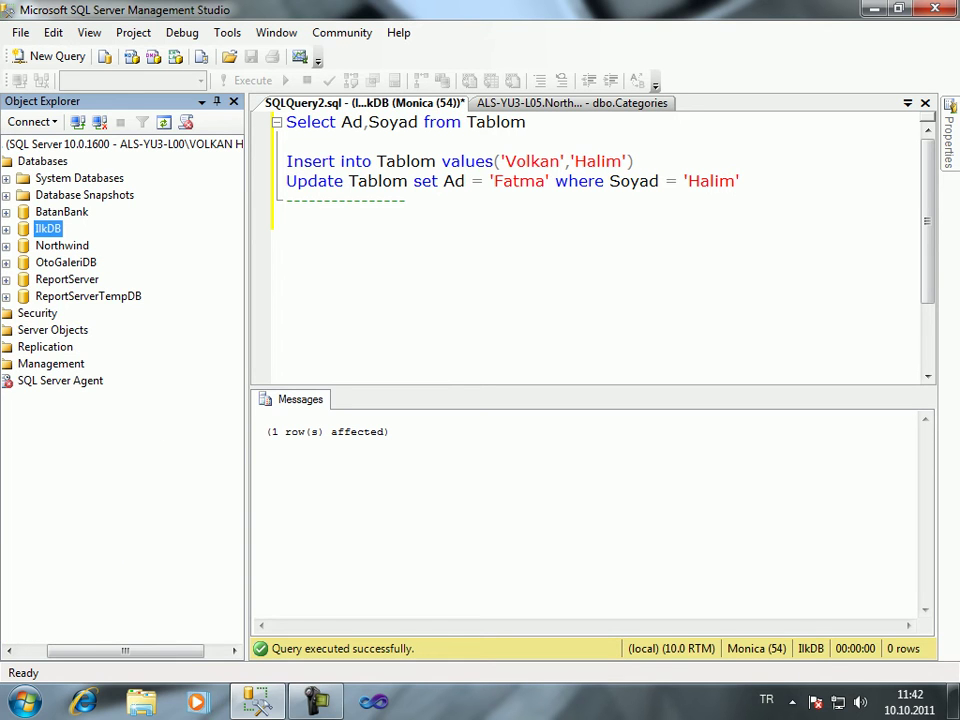
{"action": "right_click", "coordinate": [33, 314]}
Create SQL Server authentication login Sevda with a password and password policy enforcement off
{"action": "mouse_move", "coordinate": [90, 322]}
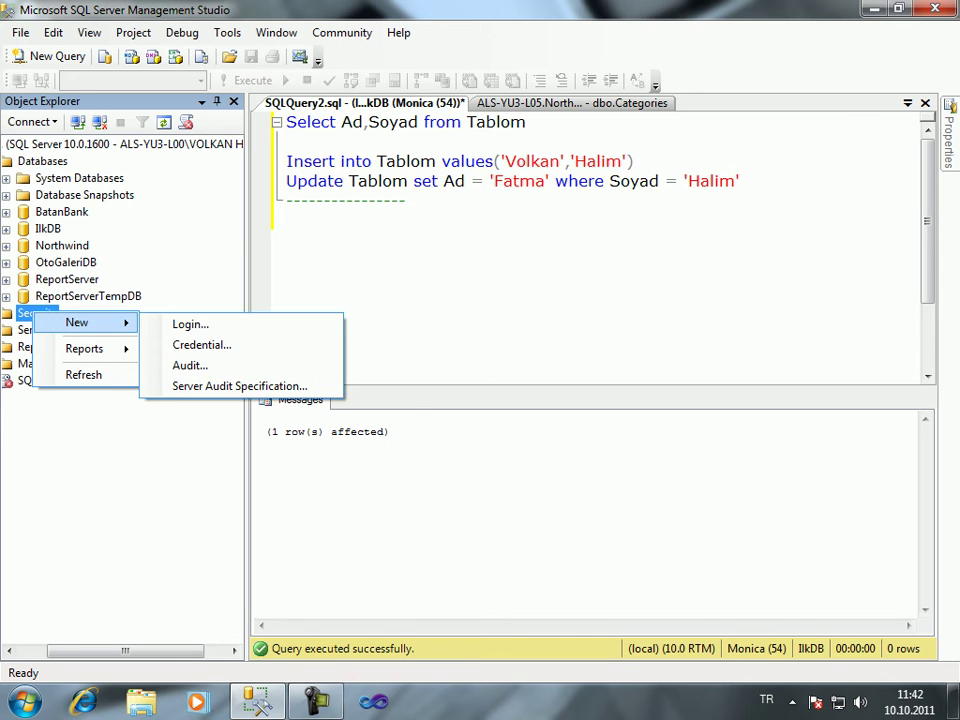
{"action": "left_click", "coordinate": [190, 324]}
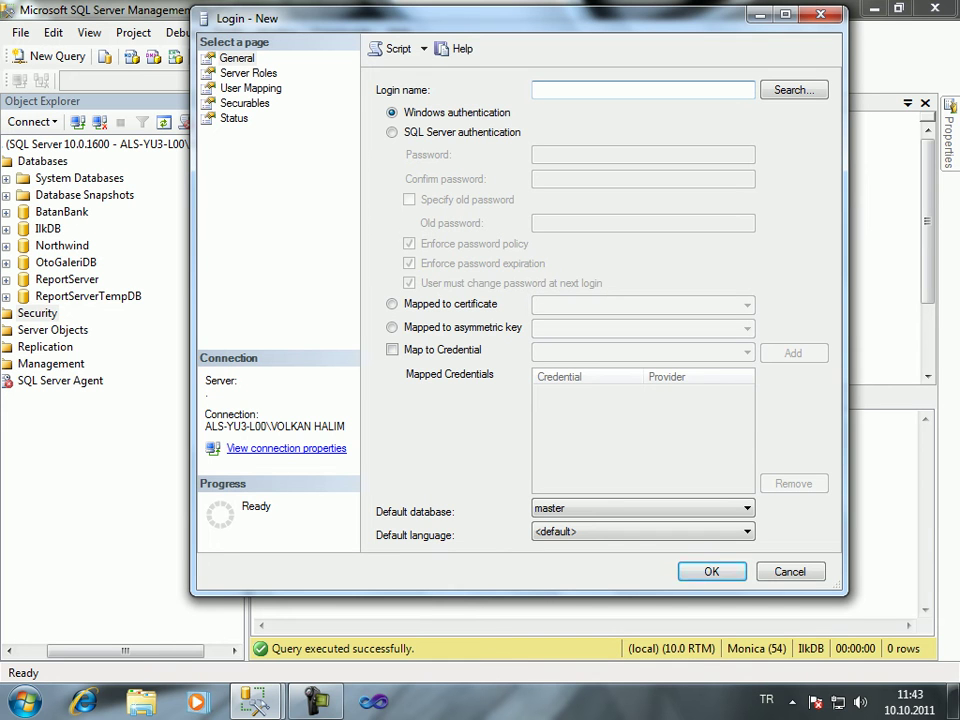
{"action": "type", "text": "Sevda"}
{"action": "key", "text": "Tab"}
{"action": "key", "text": "Tab"}
{"action": "key", "text": "Tab"}
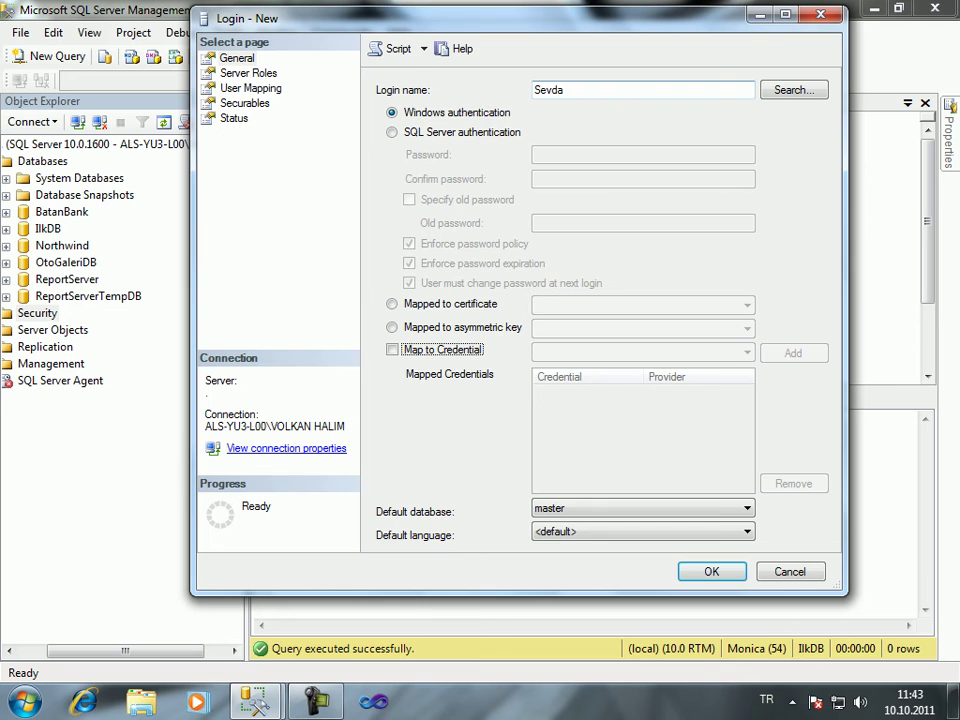
{"action": "key", "text": "shift+Tab"}
{"action": "key", "text": "Down"}
{"action": "key", "text": "Tab"}
{"action": "type", "text": "1"}
{"action": "key", "text": "Tab"}
{"action": "type", "text": "1"}
{"action": "key", "text": "Tab"}
{"action": "key", "text": "space"}
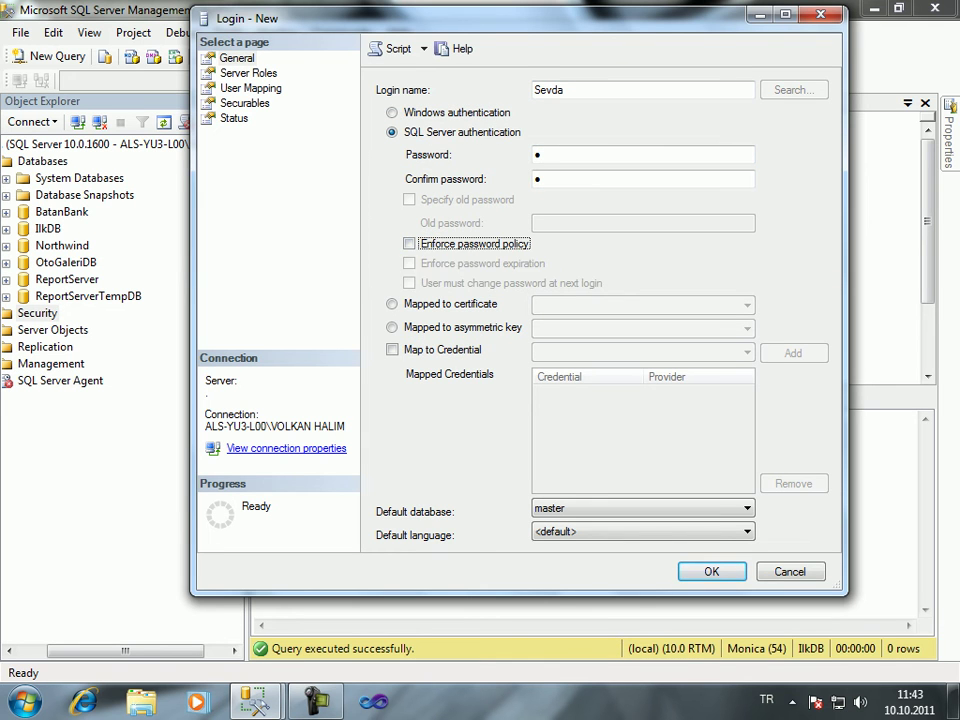
{"action": "key", "text": "Tab"}
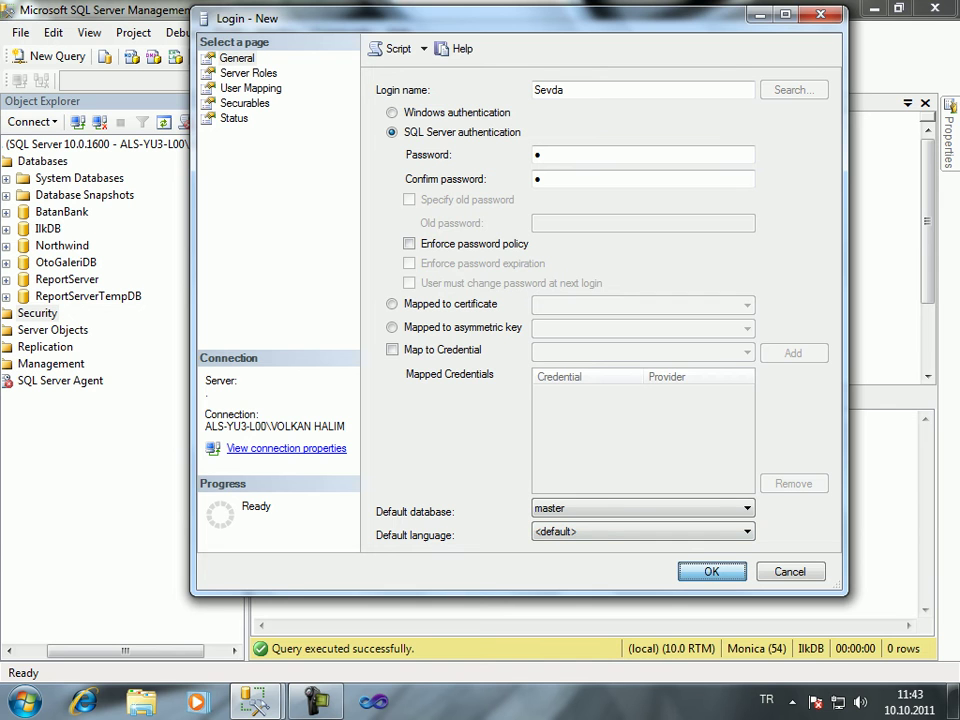
{"action": "key", "text": "Return"}
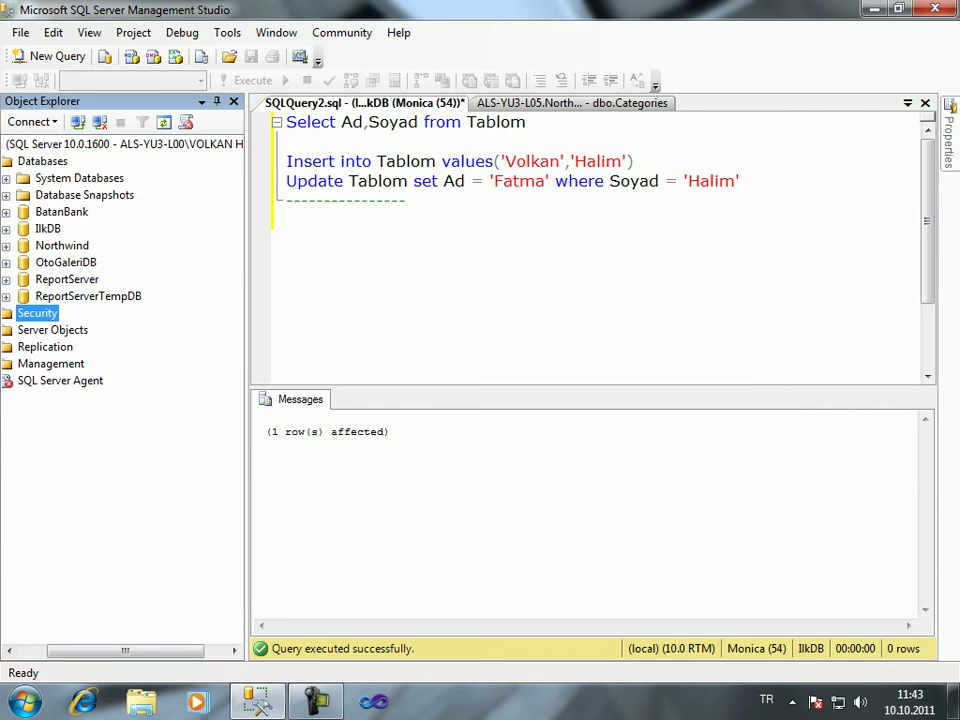
Expand IlkDB's Security folder and bring up the context menu on Users
{"action": "right_click", "coordinate": [57, 248]}
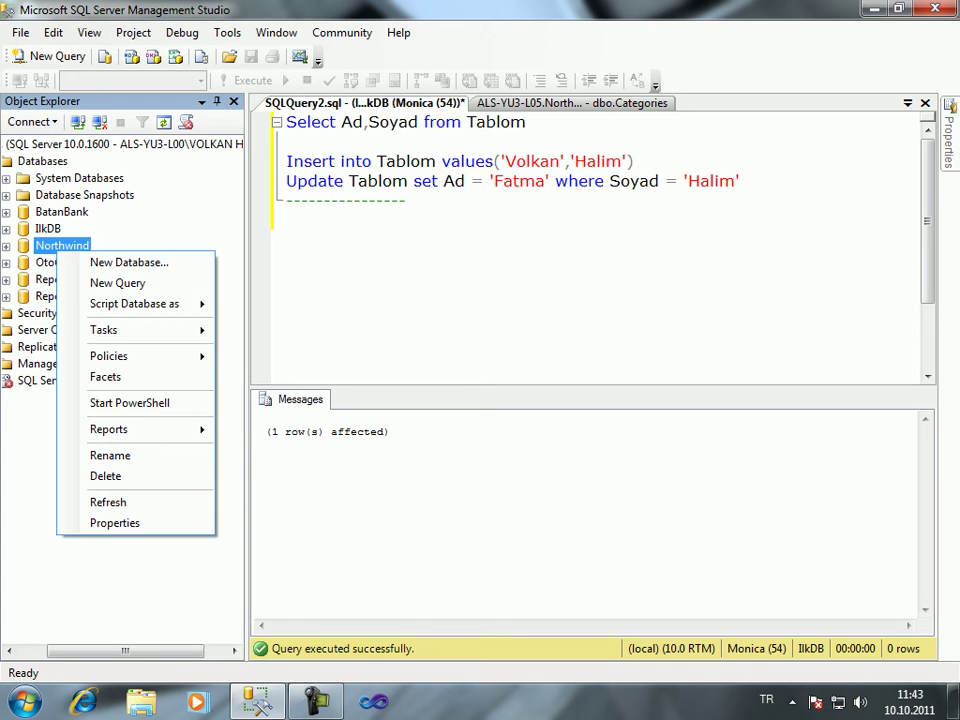
{"action": "right_click", "coordinate": [44, 228]}
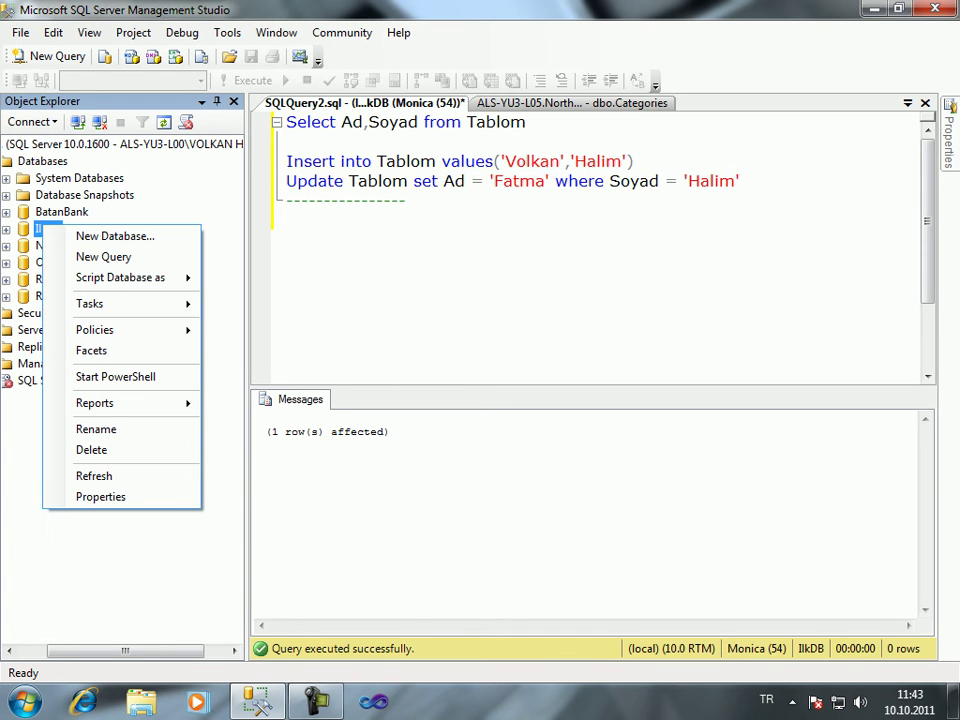
{"action": "key", "text": "Escape"}
{"action": "key", "text": "Right"}
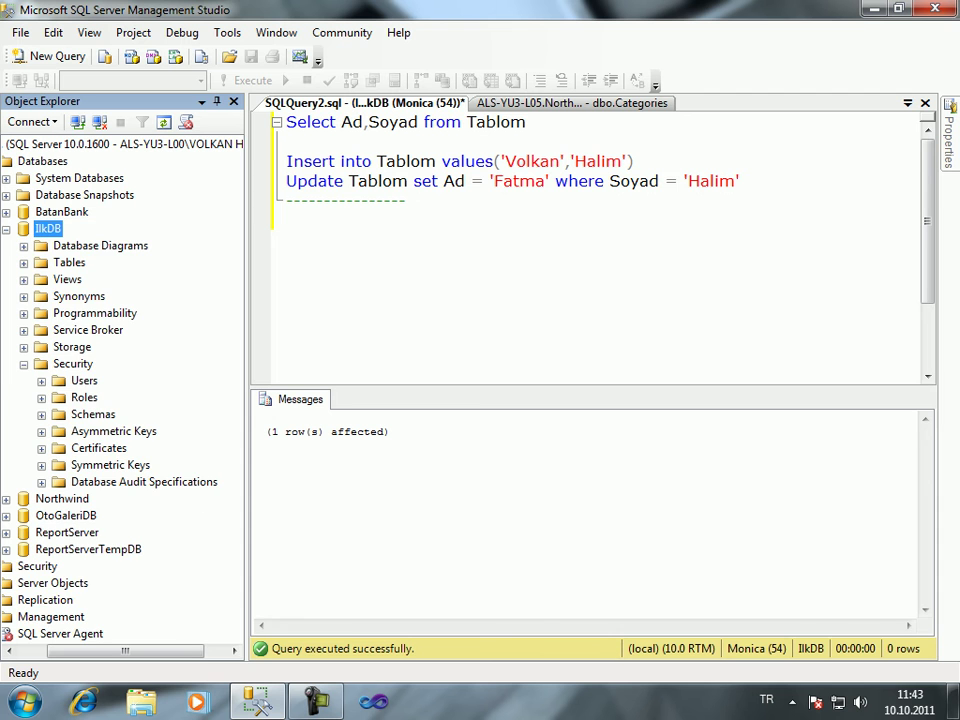
{"action": "right_click", "coordinate": [84, 380]}
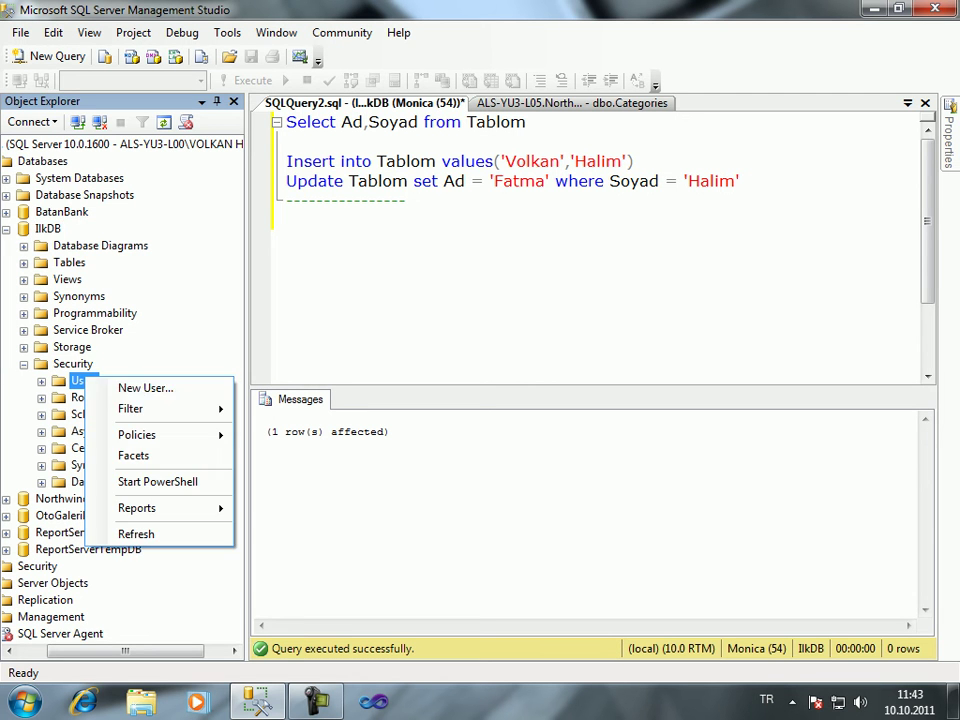
{"action": "left_click", "coordinate": [140, 385]}
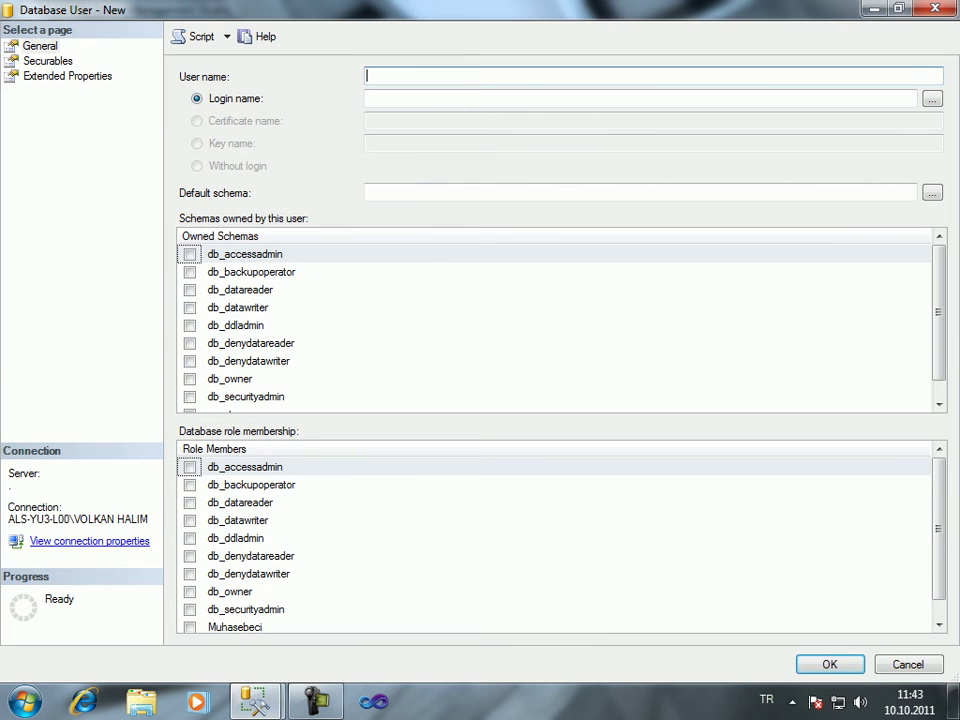
{"action": "type", "text": "Karakoc"}
{"action": "key", "text": "Tab"}
{"action": "key", "text": "Tab"}
{"action": "type", "text": "Sevda"}
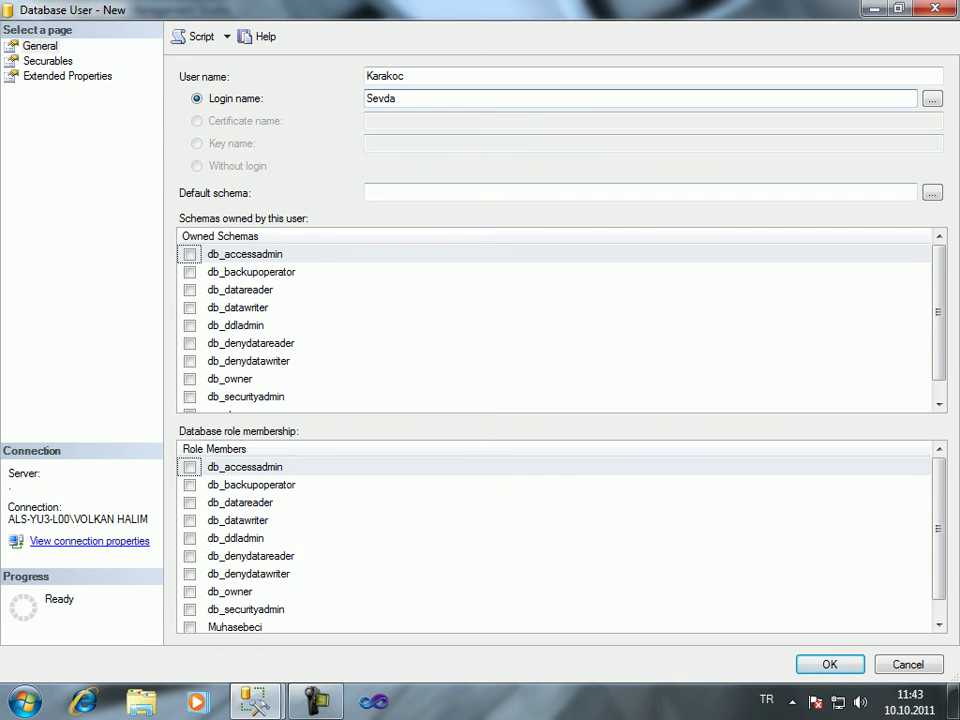
{"action": "left_click", "coordinate": [189, 627]}
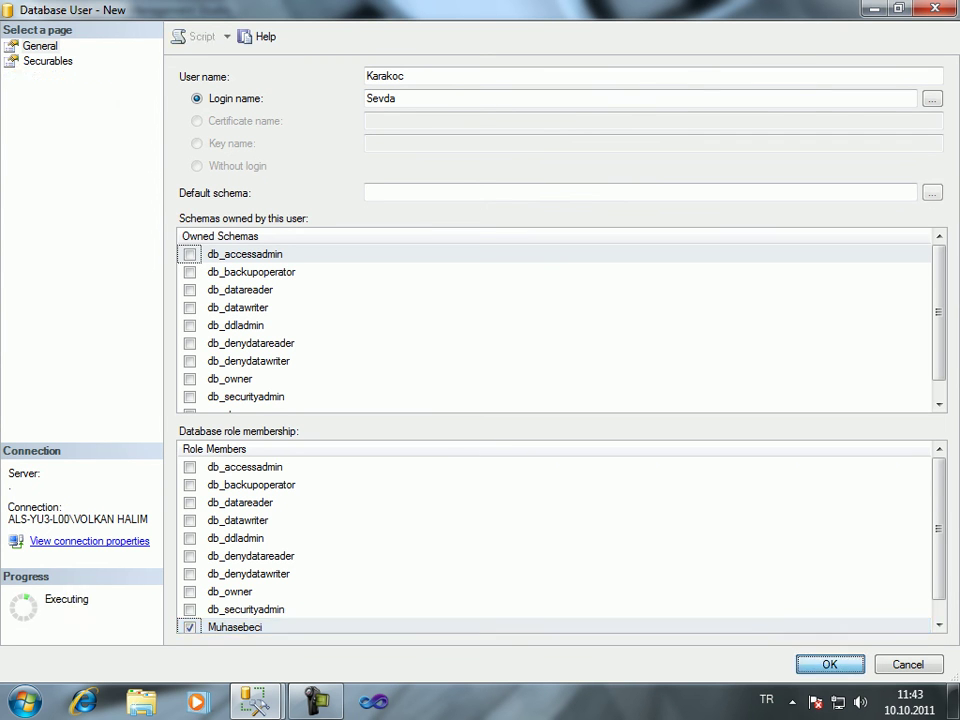
{"action": "key", "text": "Return"}
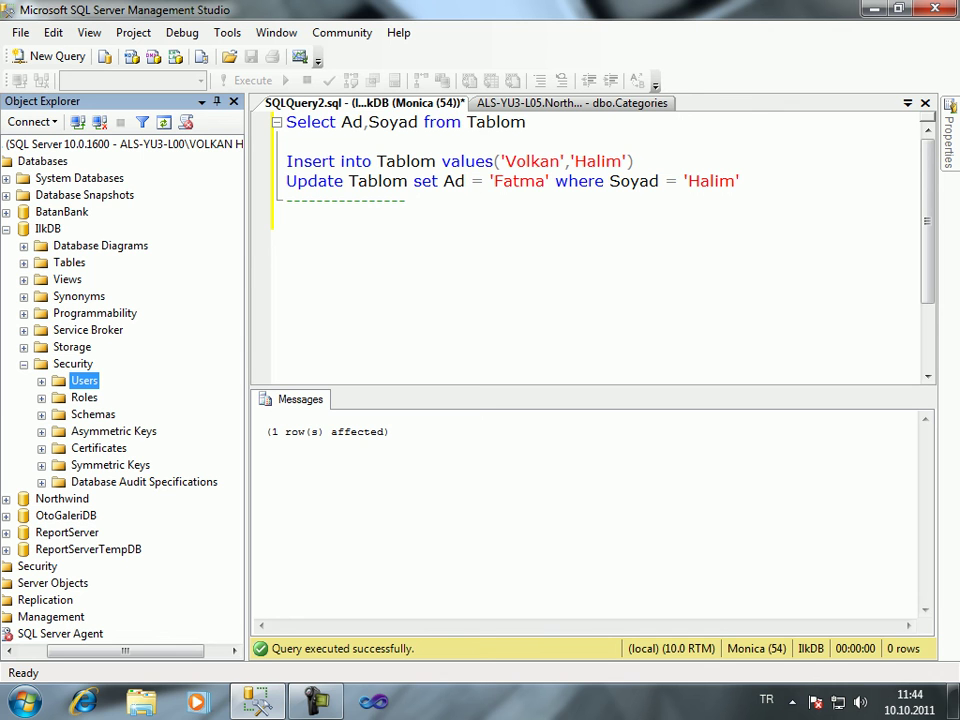
Expand IlkDB's users and open the Properties of Karakoc
{"action": "key", "text": "Right"}
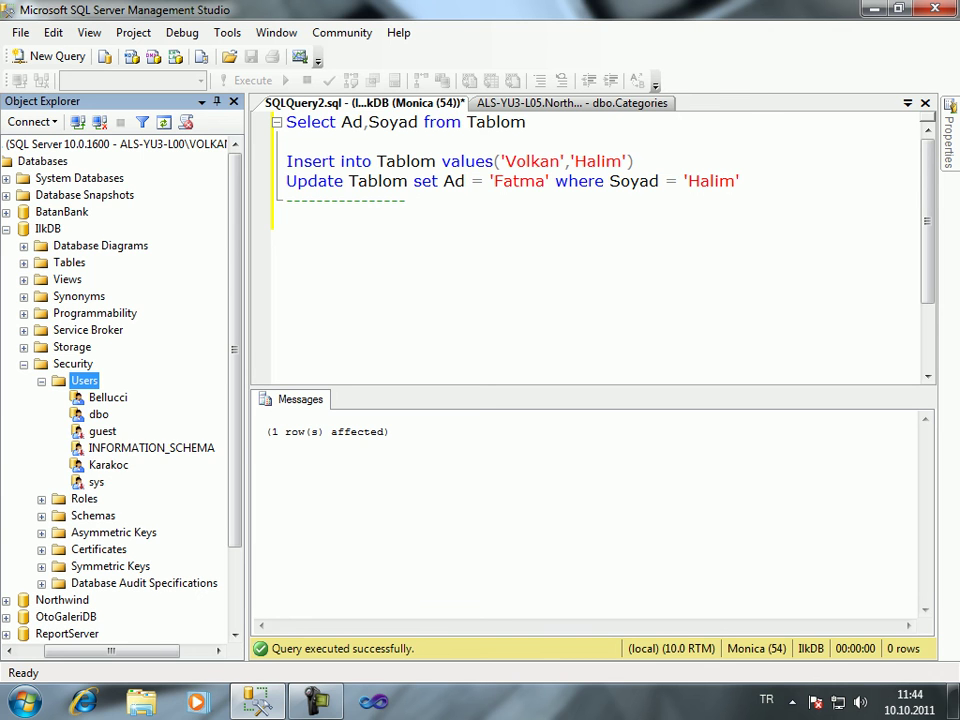
{"action": "right_click", "coordinate": [120, 465]}
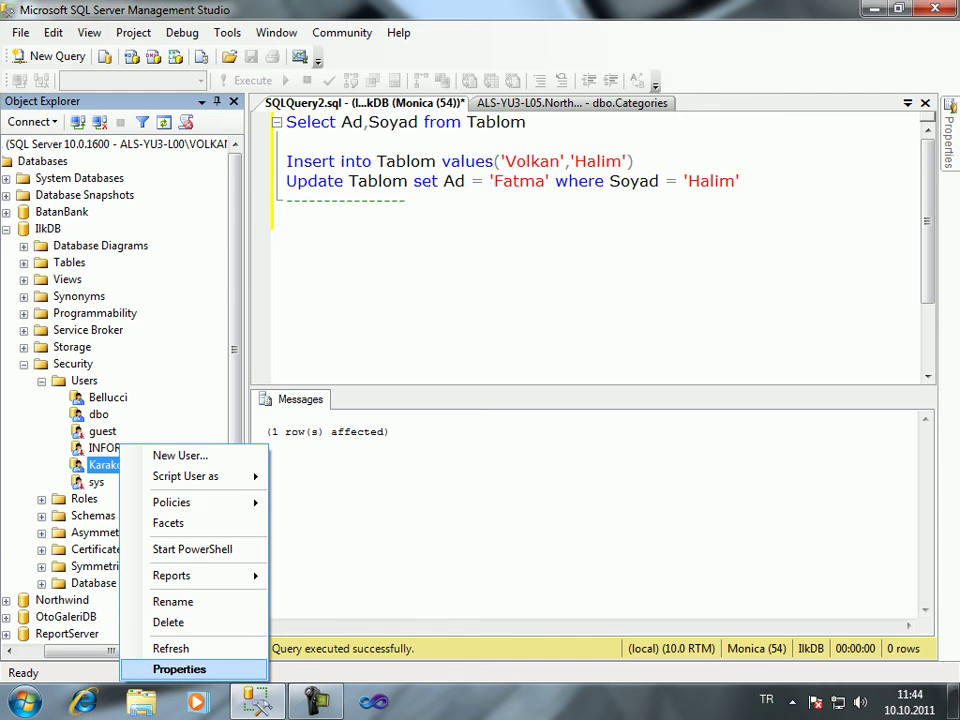
{"action": "left_click", "coordinate": [178, 669]}
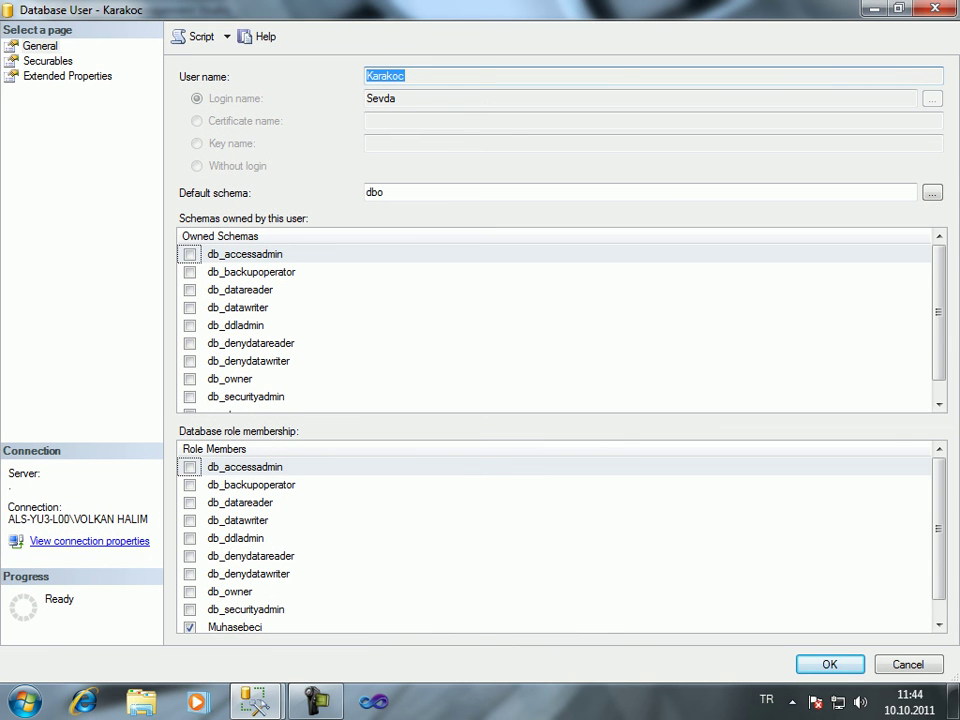
Add all Tables as securables on Karakoc's Securables page
{"action": "left_click", "coordinate": [47, 61]}
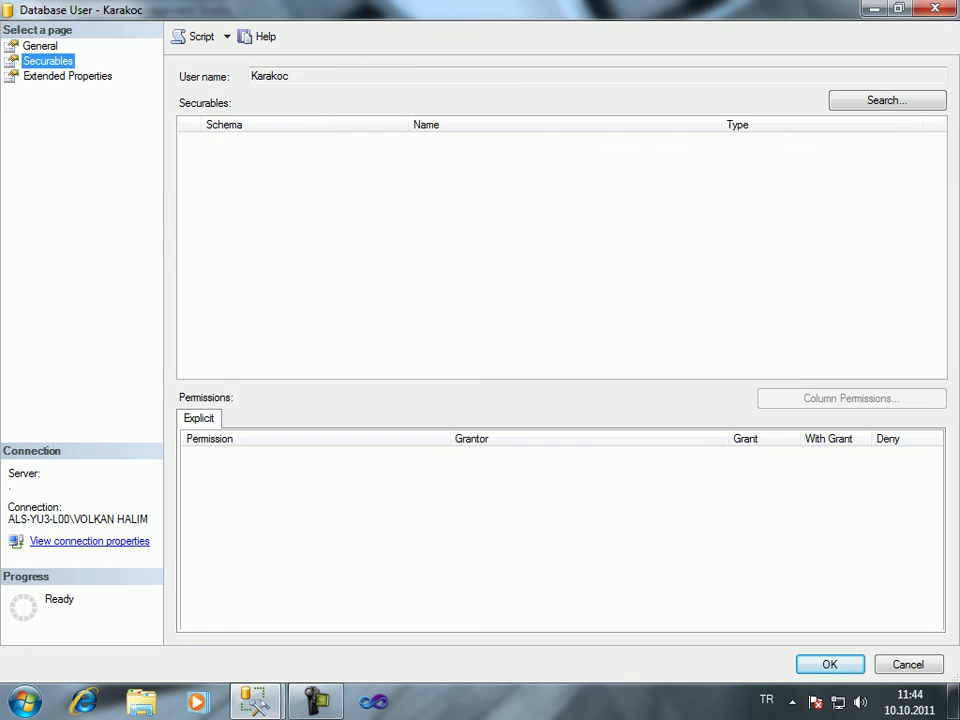
{"action": "left_click", "coordinate": [887, 100]}
{"action": "left_click", "coordinate": [59, 122]}
{"action": "key", "text": "Return"}
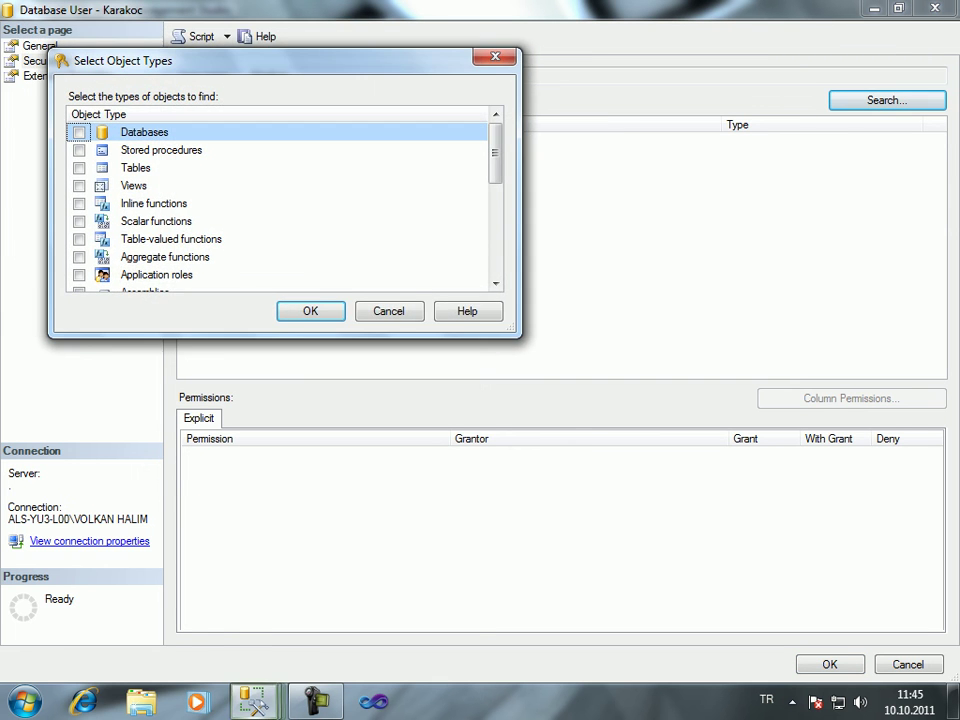
{"action": "left_click", "coordinate": [79, 167]}
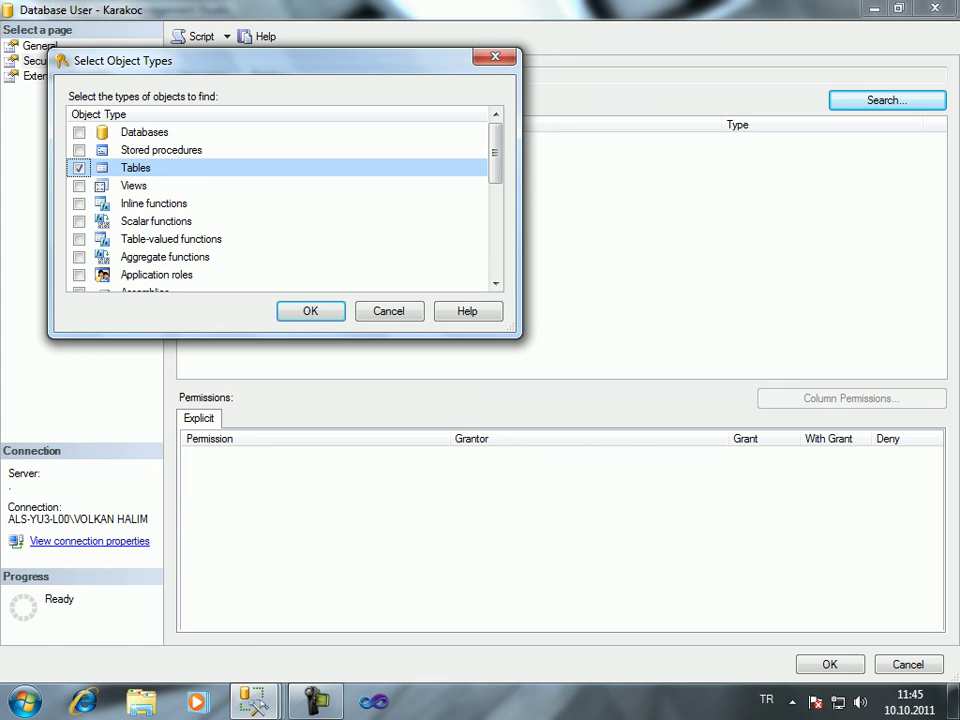
{"action": "key", "text": "Return"}
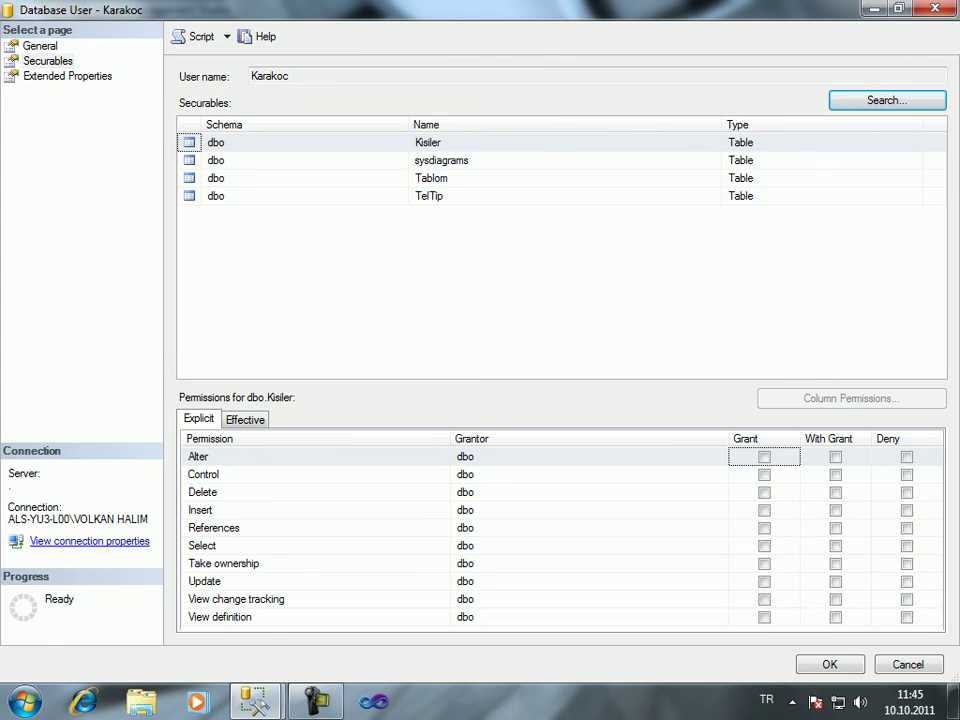
Deny Karakoc Insert on dbo.Tablom, then minimize to the desktop
{"action": "left_click", "coordinate": [300, 178]}
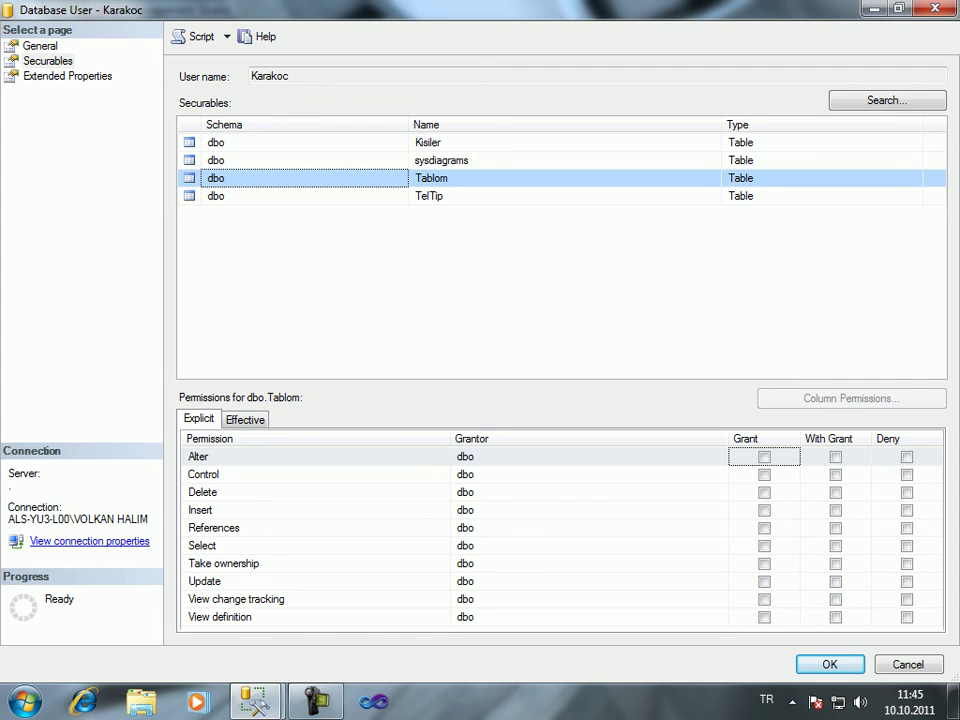
{"action": "left_click", "coordinate": [764, 510]}
{"action": "left_click", "coordinate": [906, 510]}
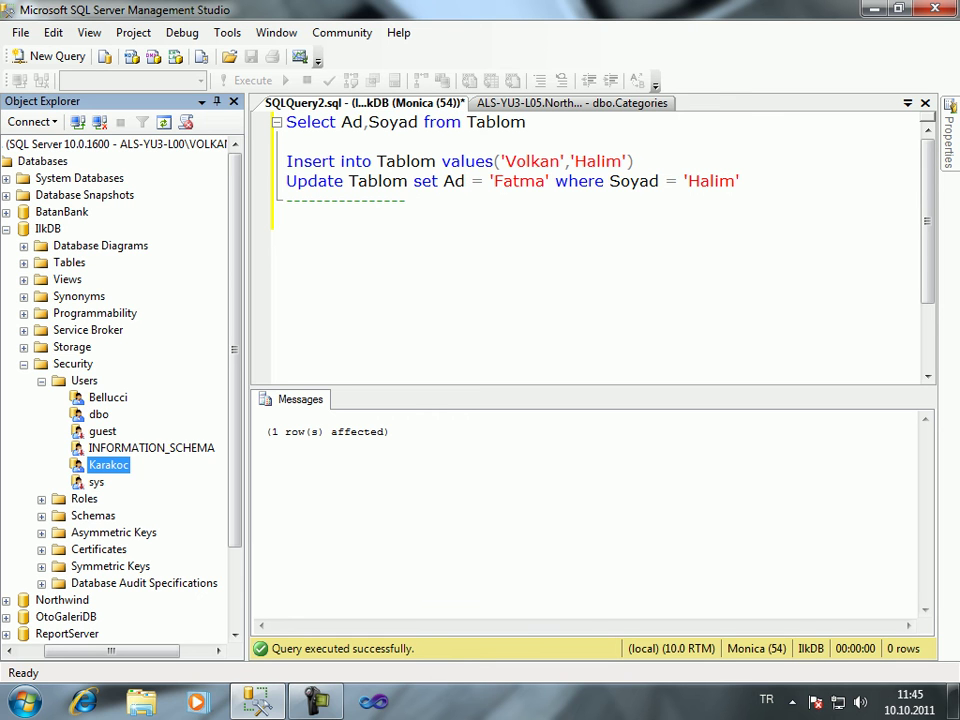
{"action": "key", "text": "super+d"}
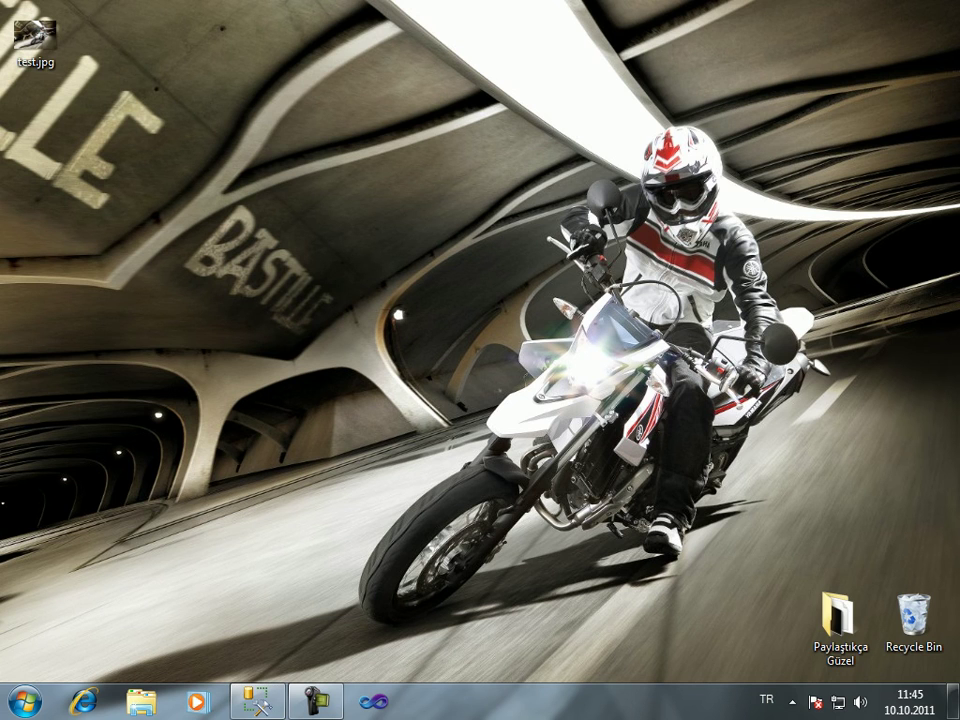